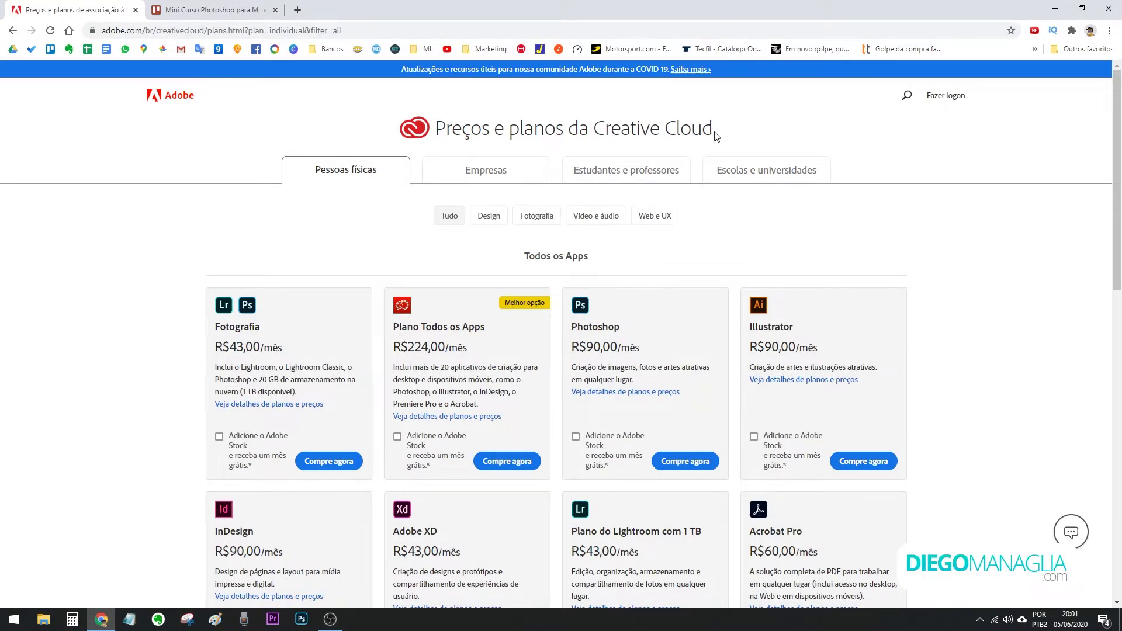
left_click_drag(714, 134, 594, 131)
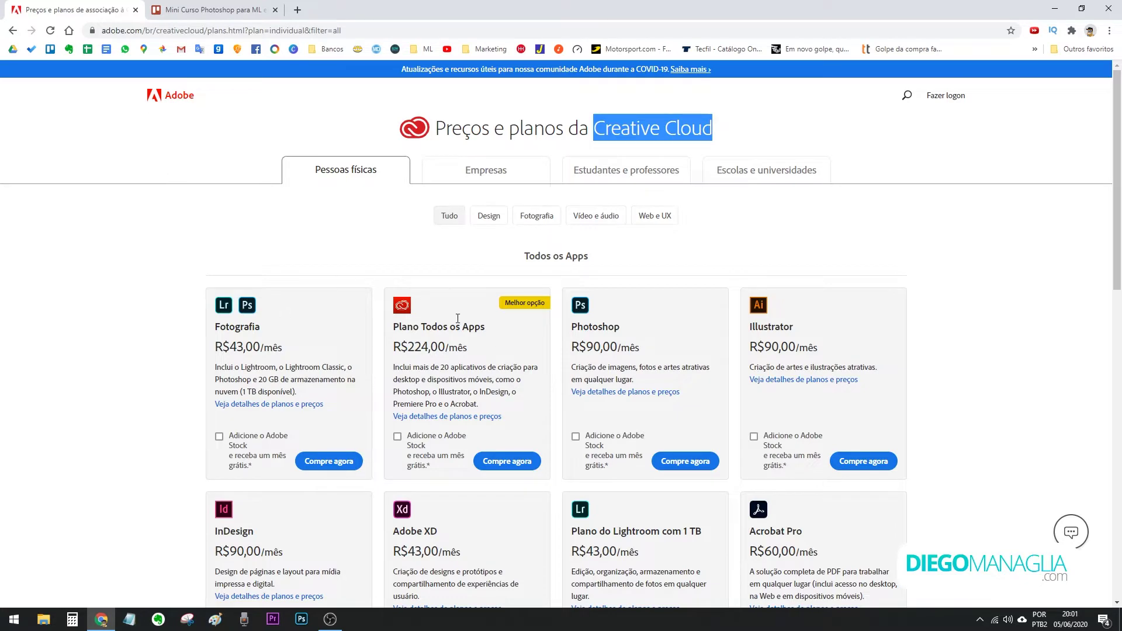
left_click(1020, 305)
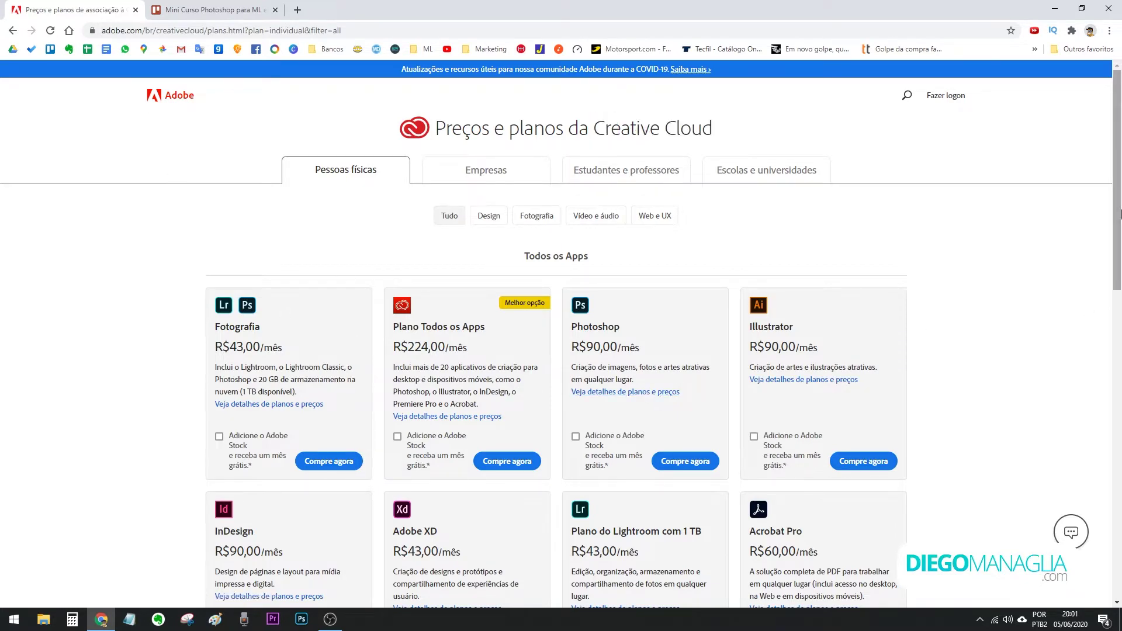
left_click_drag(1121, 213, 1120, 227)
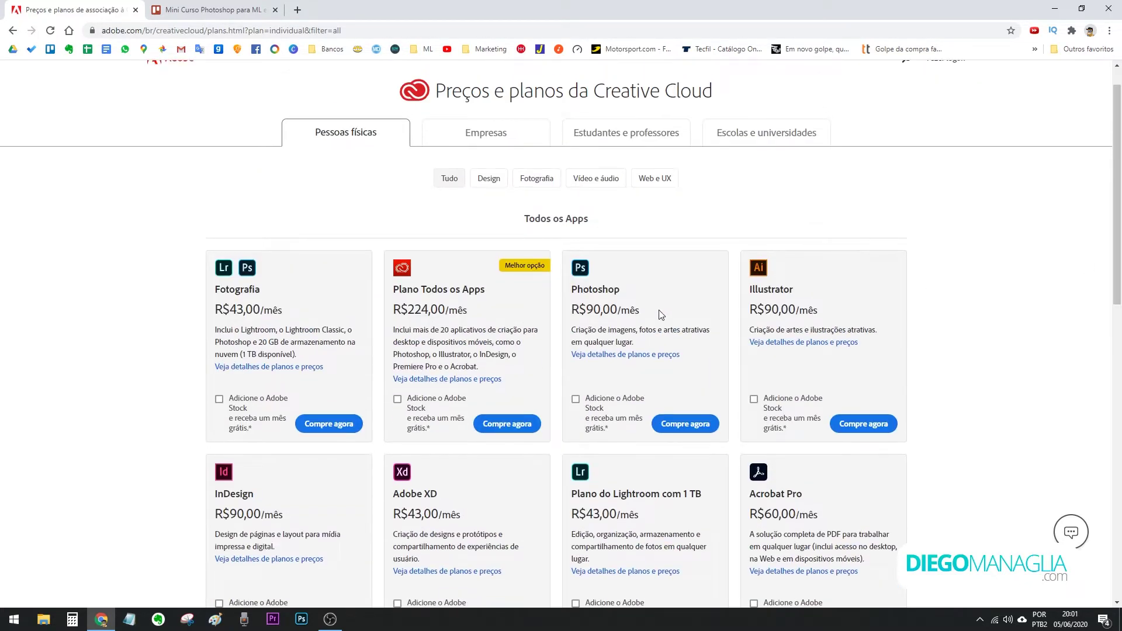
left_click_drag(660, 314, 576, 288)
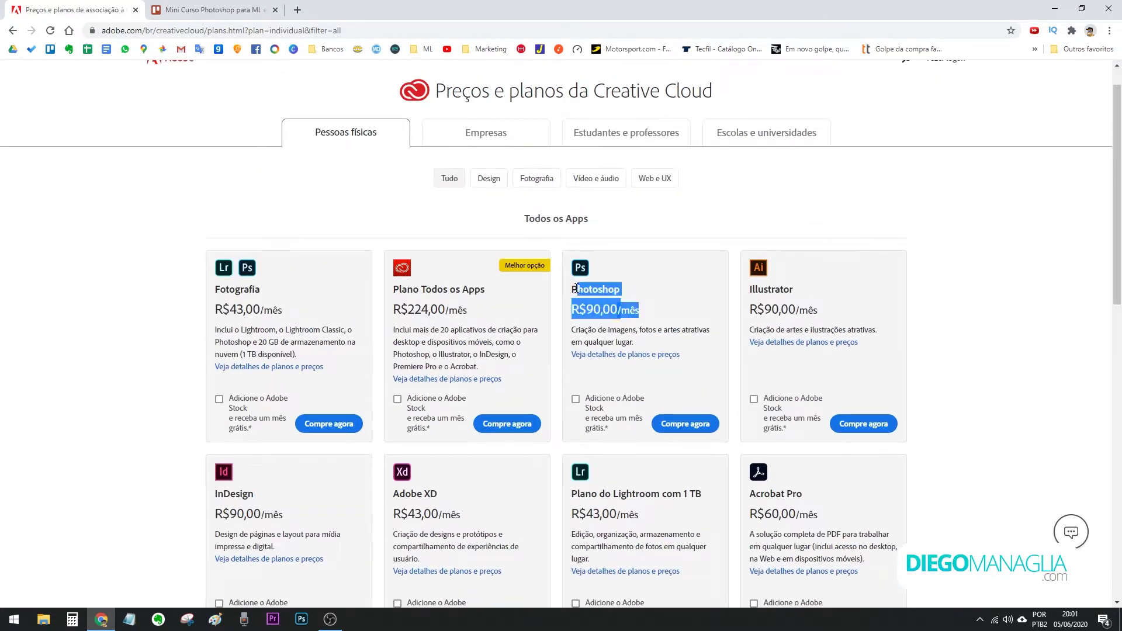
left_click_drag(657, 313, 565, 293)
left_click(651, 297)
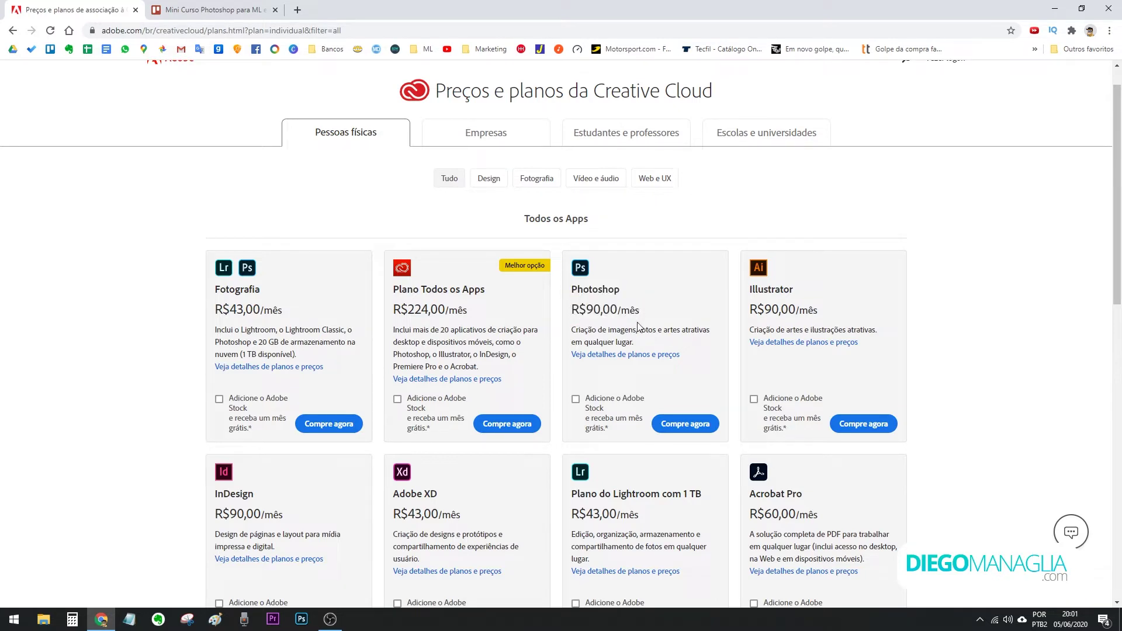
left_click_drag(481, 316, 383, 289)
left_click(474, 312)
left_click_drag(477, 314, 390, 289)
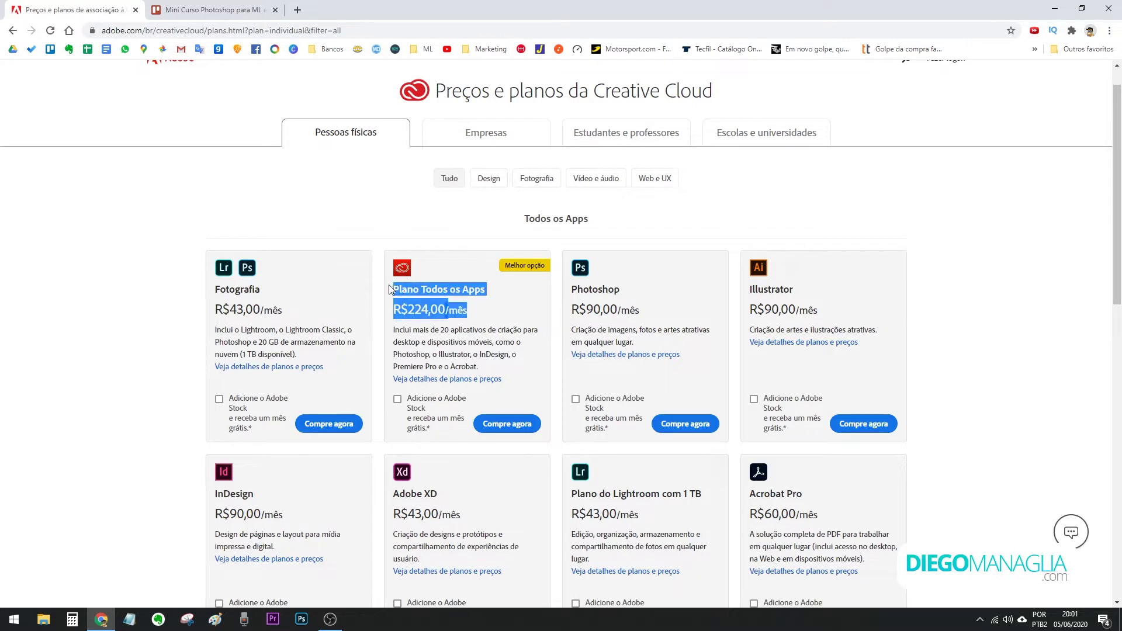
left_click(478, 315)
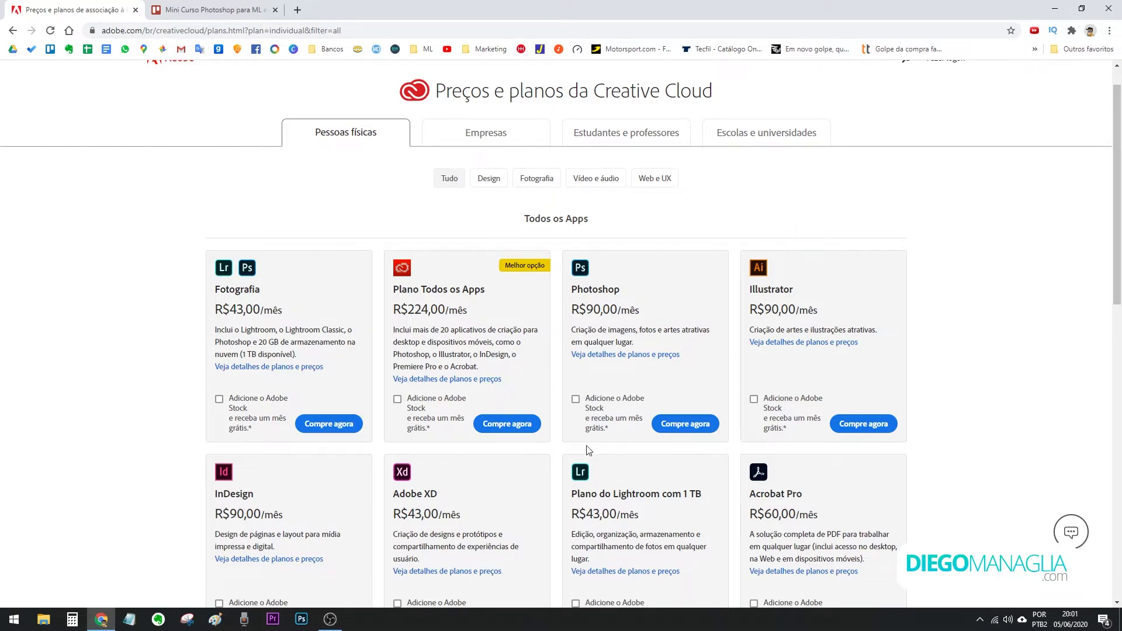
Compare the student and teacher offer (R$86,00/mês) with the individual plans grid.
left_click(605, 139)
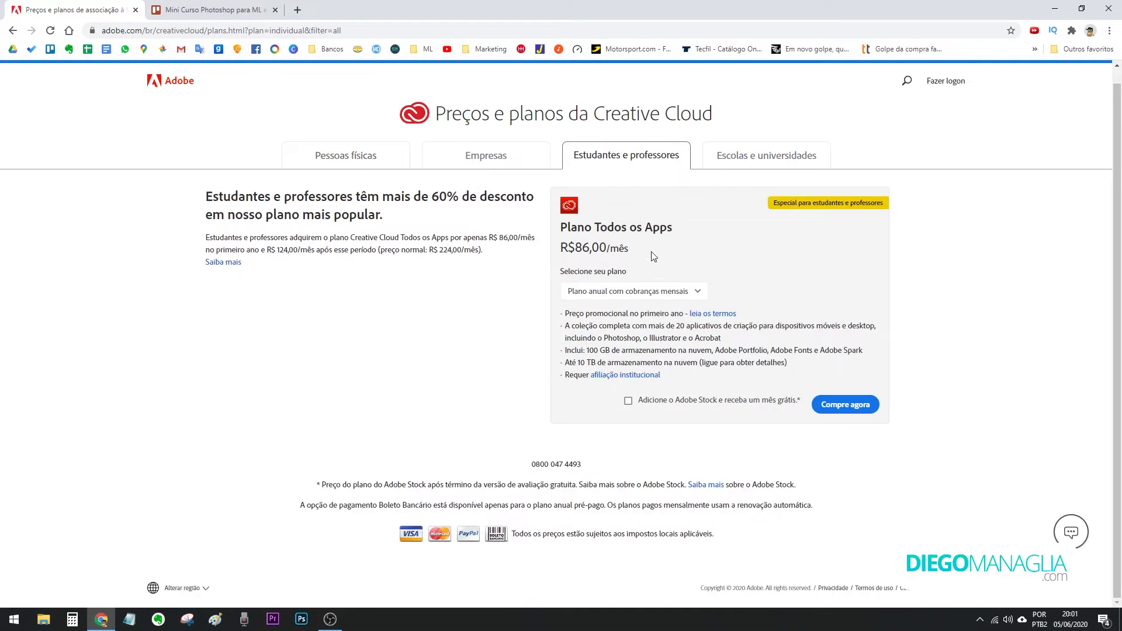
left_click_drag(629, 249, 571, 251)
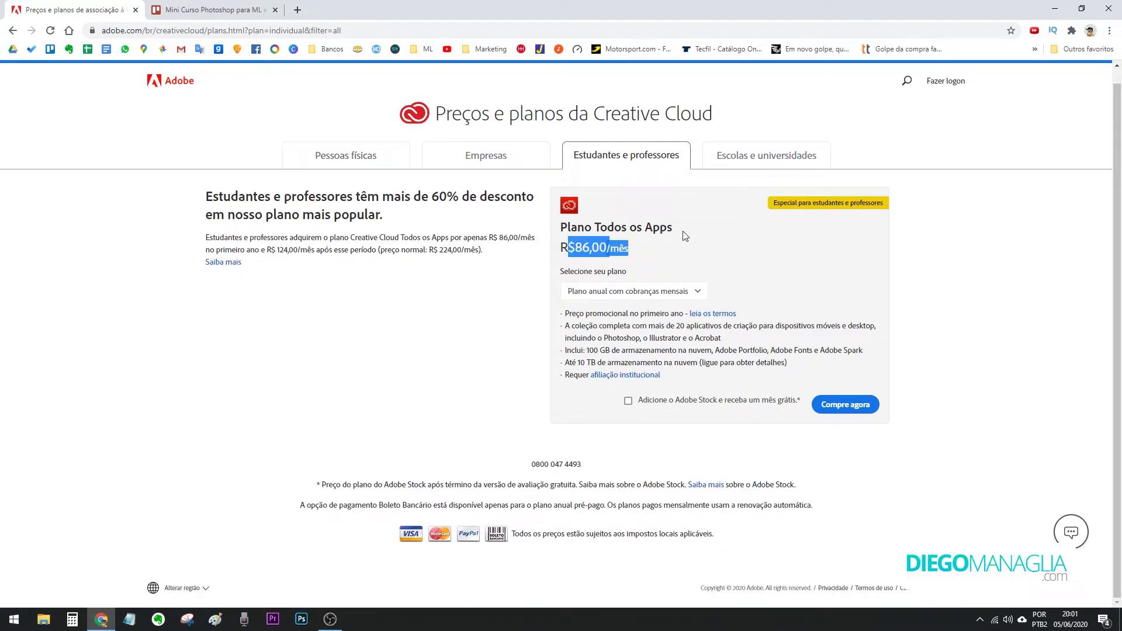
left_click_drag(685, 236, 585, 233)
left_click_drag(646, 253, 562, 255)
left_click(360, 157)
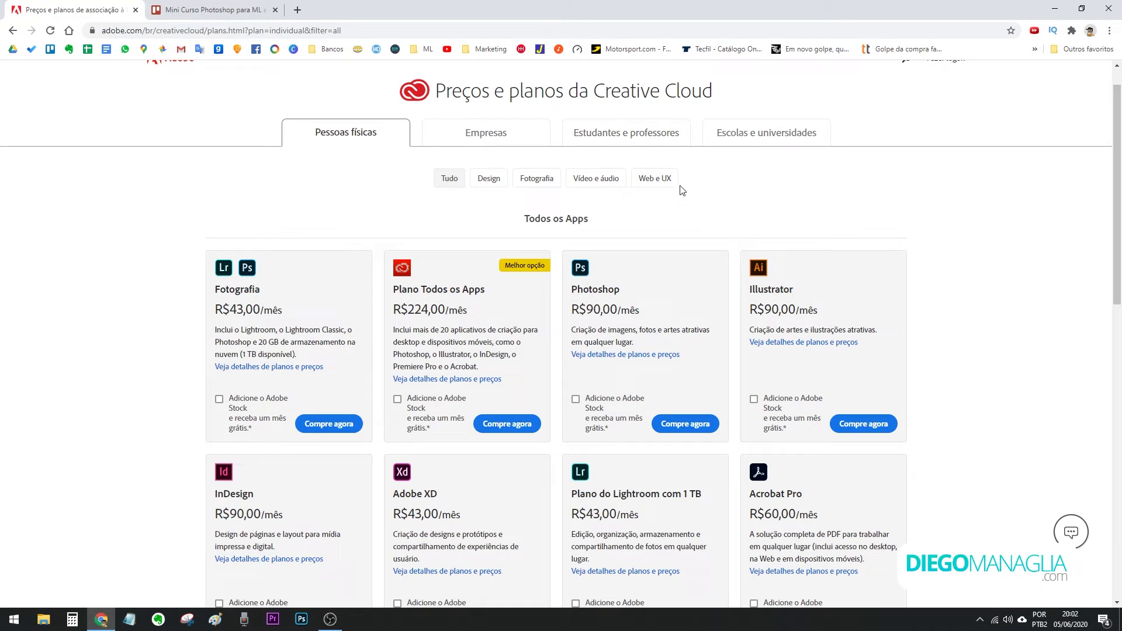
left_click(650, 139)
left_click_drag(630, 258, 559, 248)
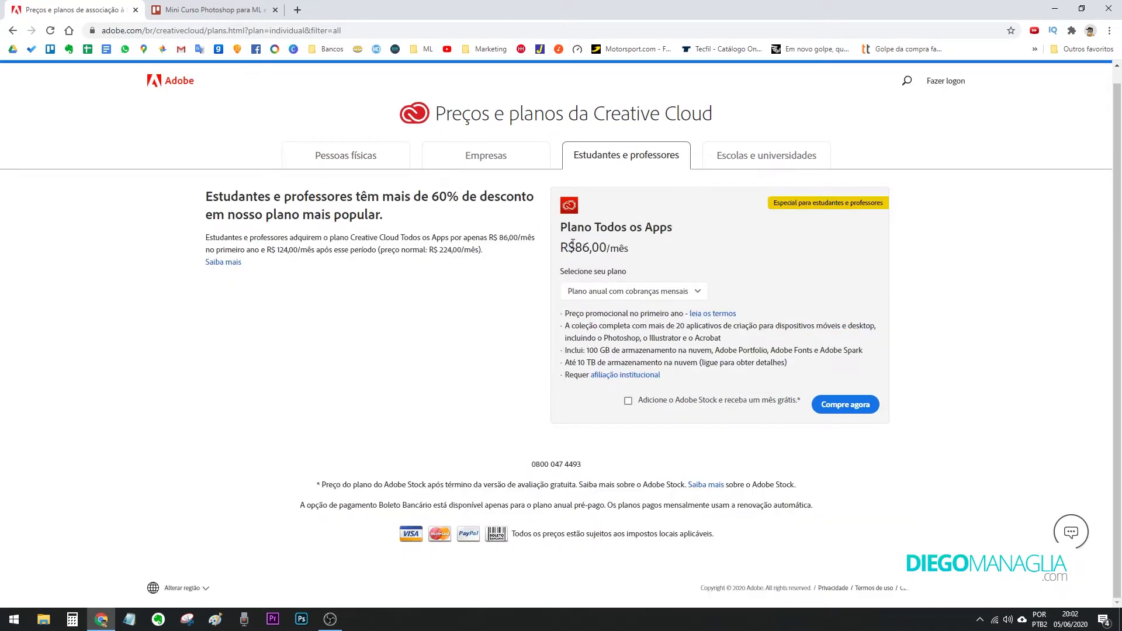
left_click(356, 157)
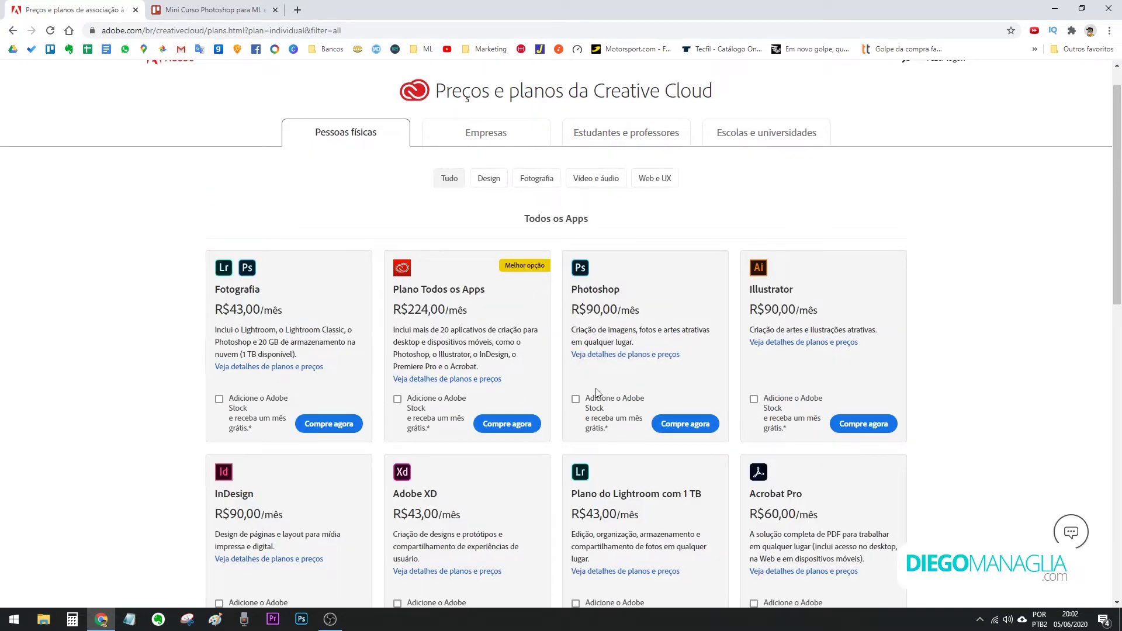
Highlight the Photoshop name and monthly price, then open the Photoshop plan details.
left_click_drag(646, 321, 572, 296)
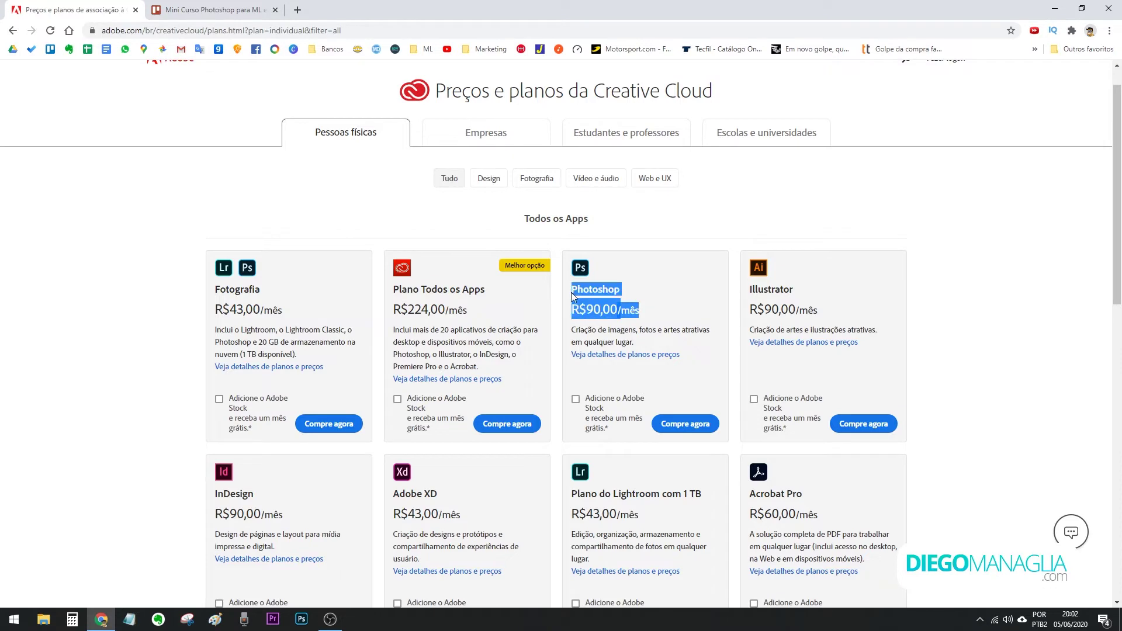
left_click(647, 323)
left_click_drag(646, 323, 575, 294)
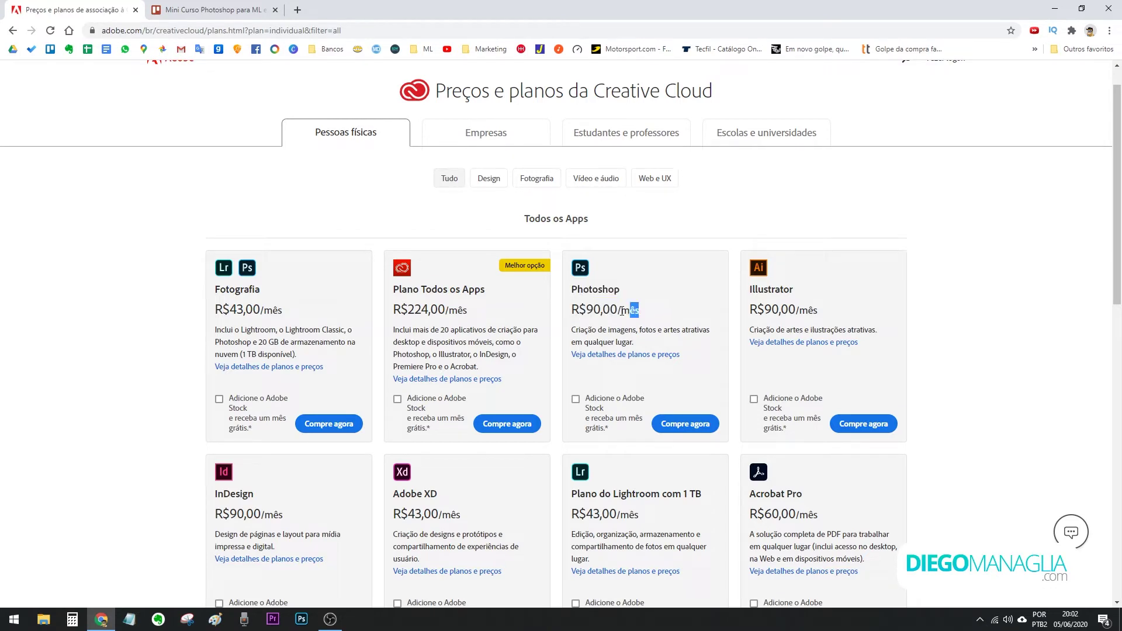
left_click(633, 310)
left_click_drag(655, 321, 574, 289)
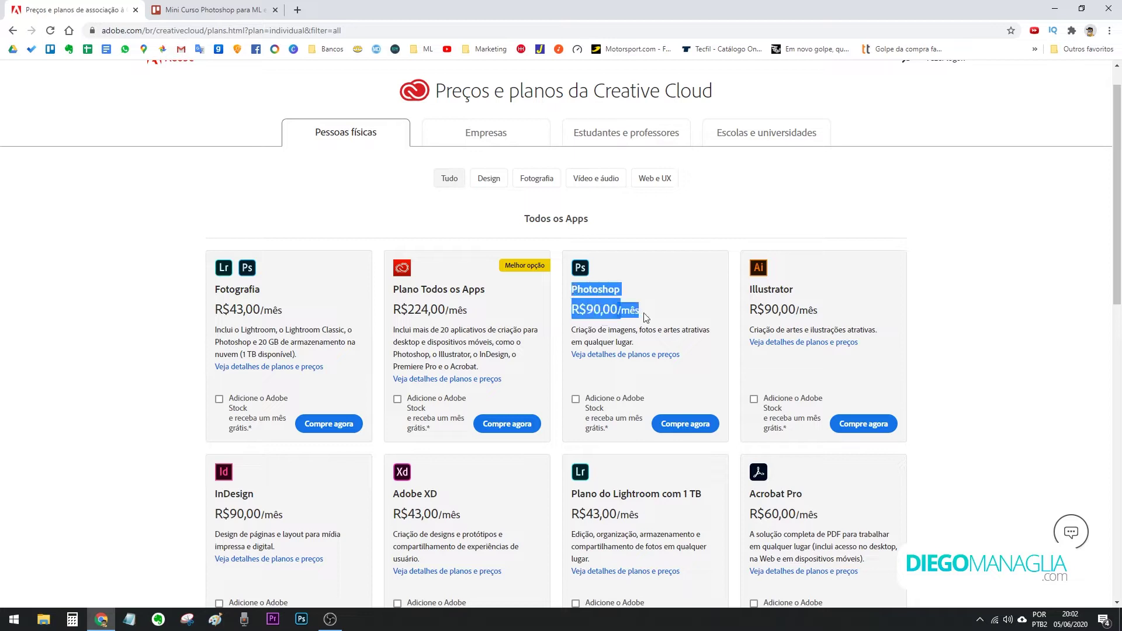
left_click_drag(646, 318, 573, 290)
scroll(625, 336, "down", 2)
scroll(624, 339, "up", 3)
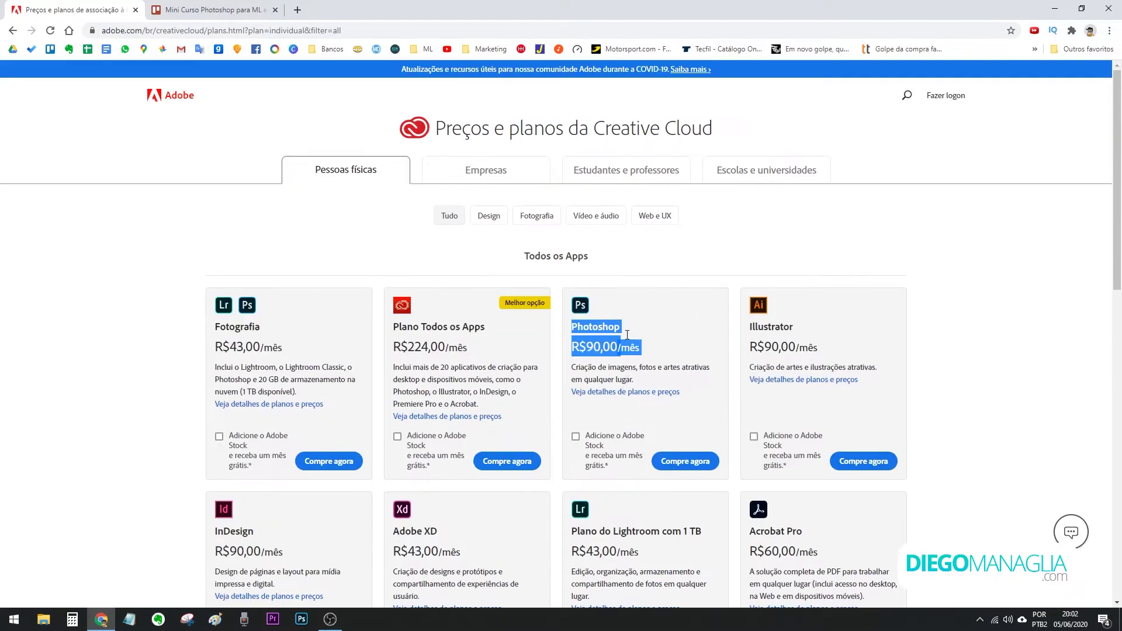
left_click_drag(672, 392, 681, 413)
left_click(672, 393)
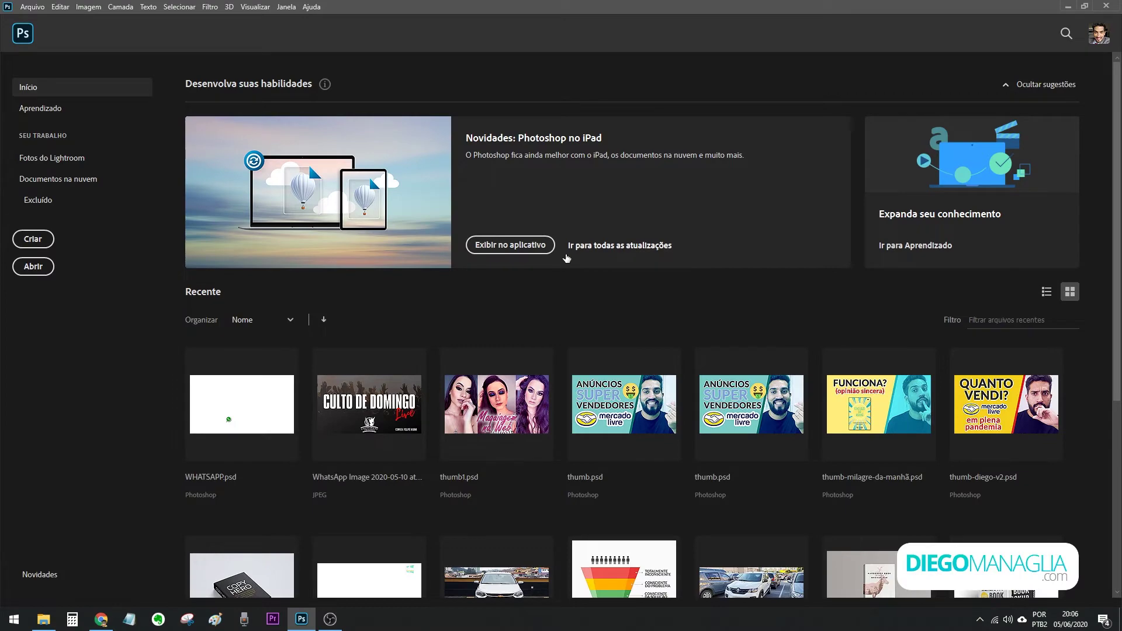
Open 20191113_100559.jpg from File Explorer in Photoshop, keeping its colour profile.
left_click(44, 619)
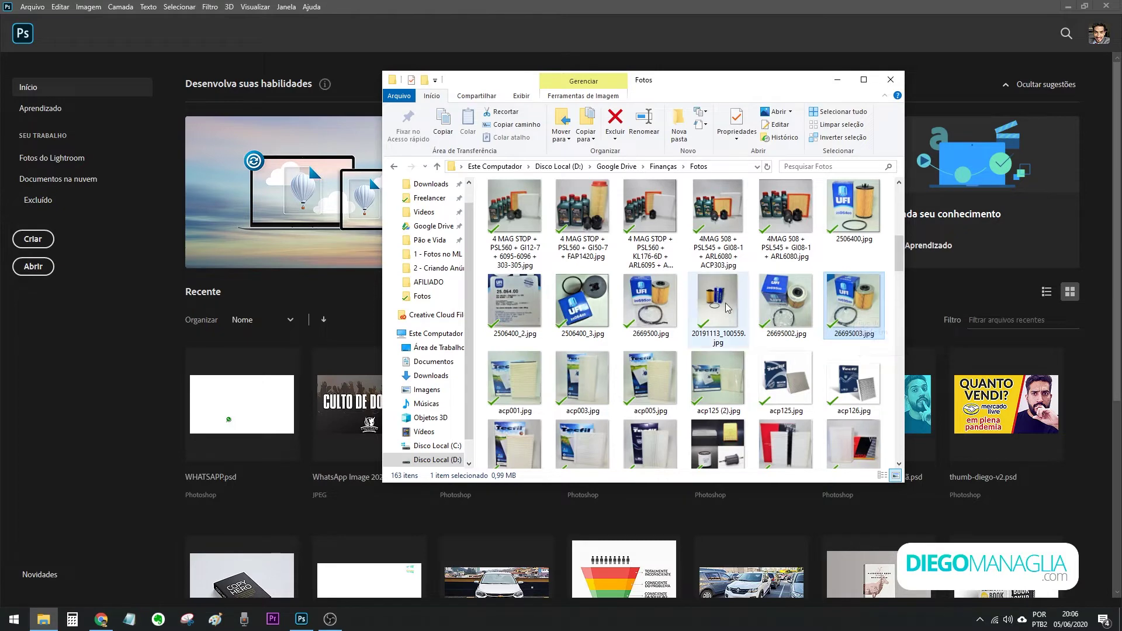
mouse_move(717, 304)
left_mouse_down()
mouse_move(342, 350)
mouse_move(323, 328)
left_mouse_up()
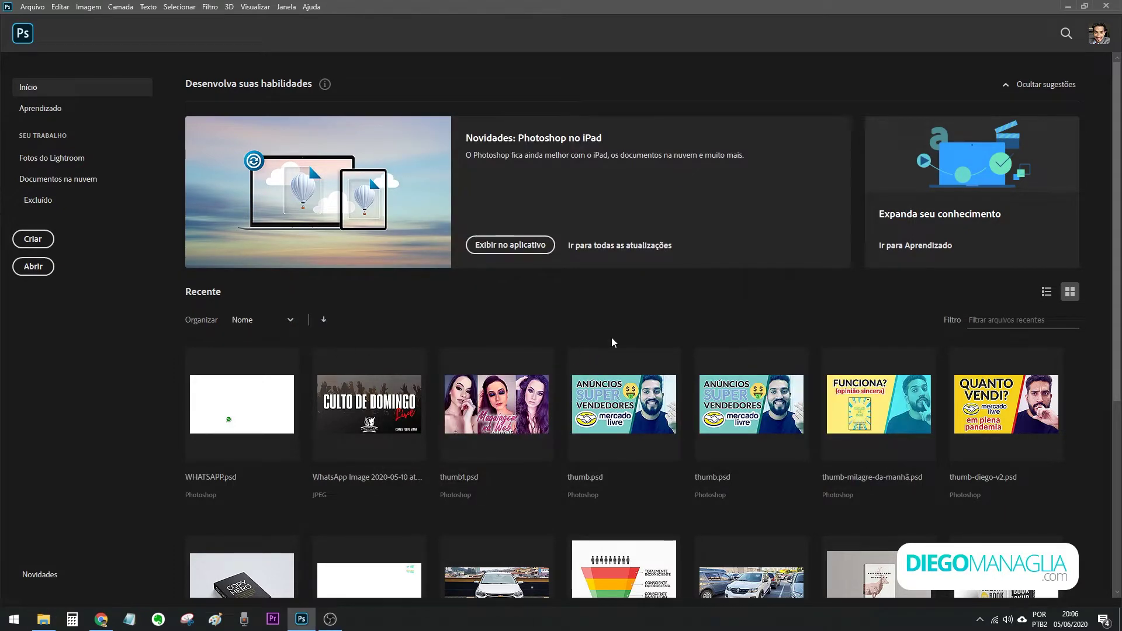
left_click(624, 283)
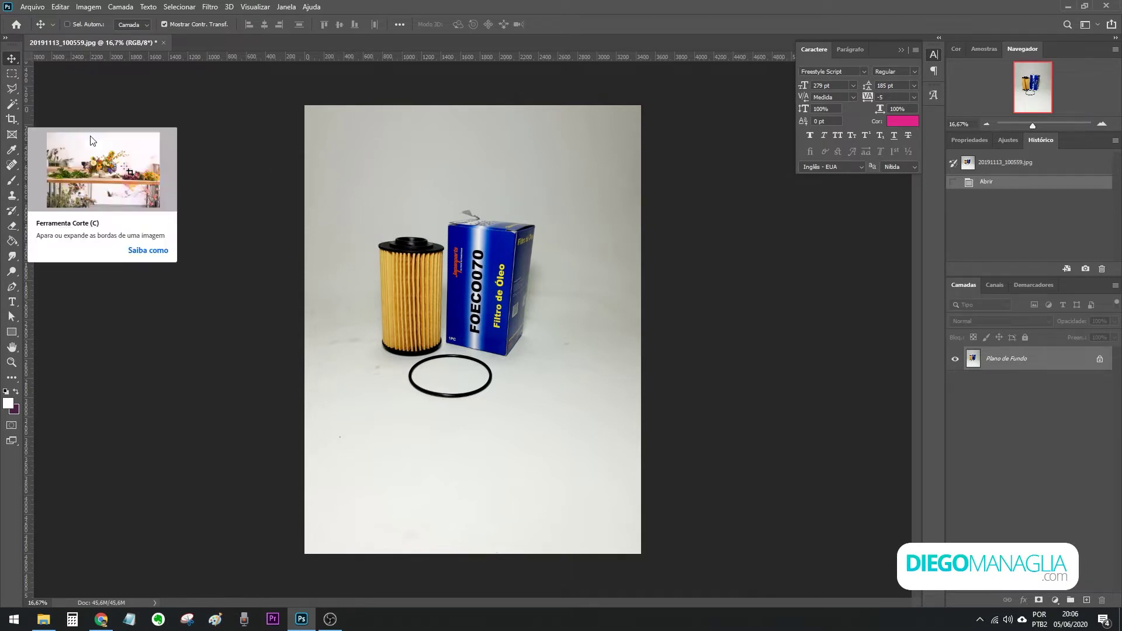
Start a 4:3 proportion crop and position the photo within the frame.
left_click(12, 120)
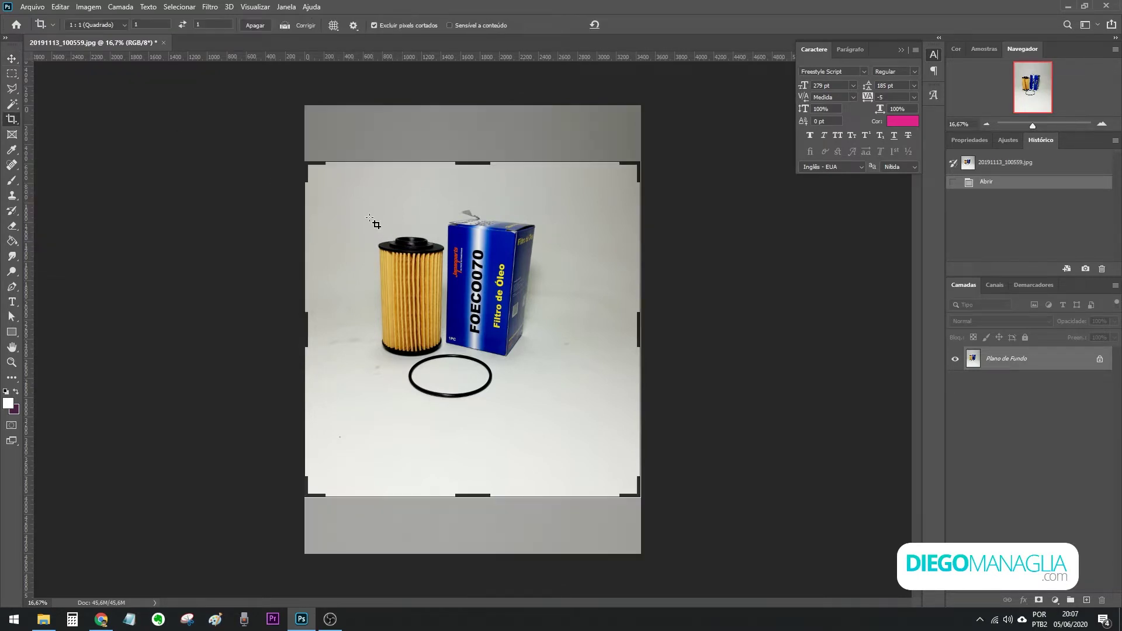
left_click(147, 26)
type("4")
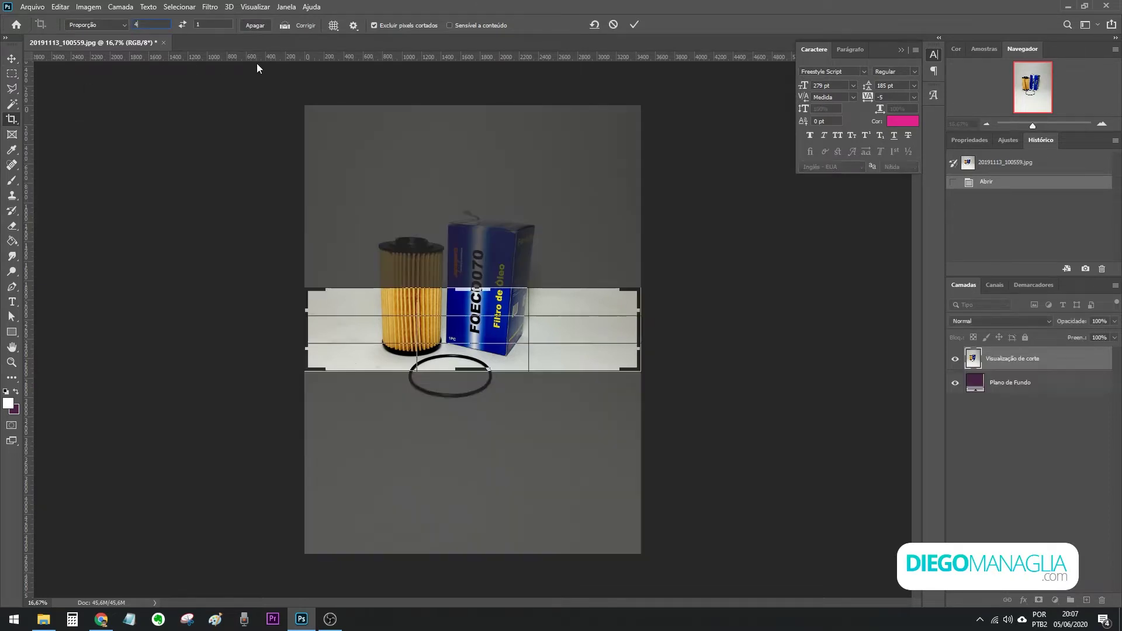
type("3")
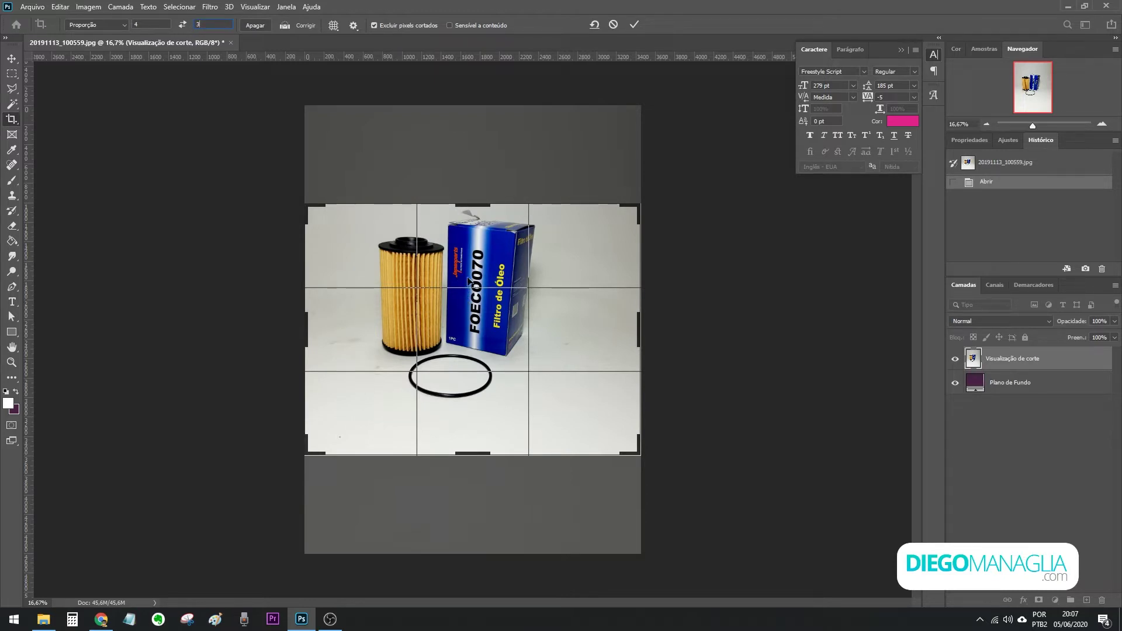
mouse_move(470, 283)
left_mouse_down()
mouse_move(529, 320)
mouse_move(643, 276)
left_mouse_up()
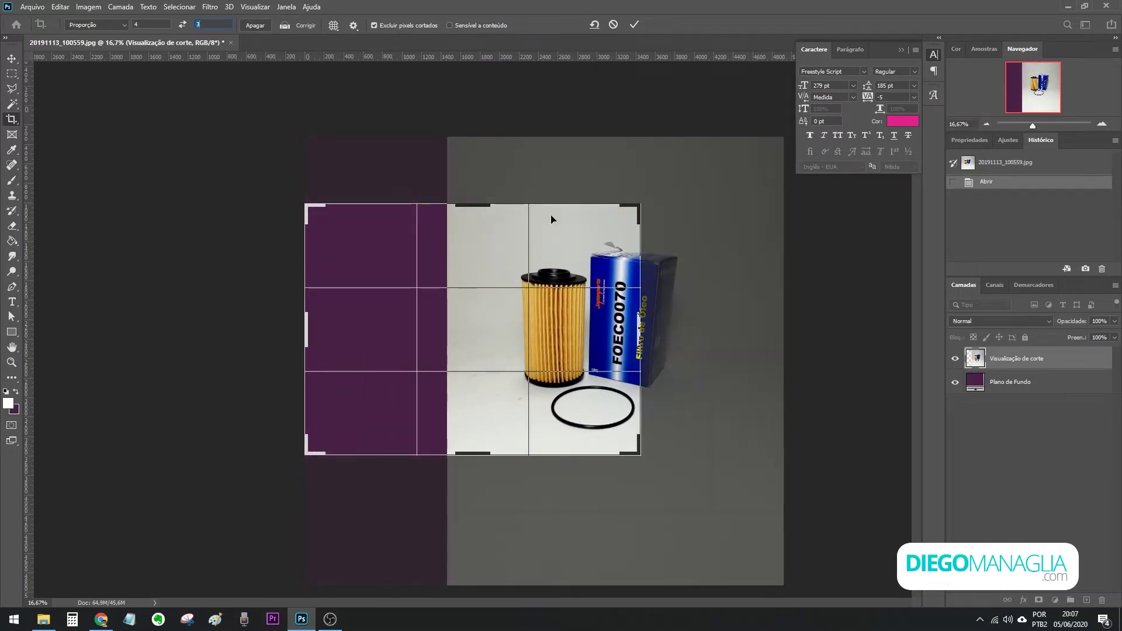
left_click_drag(535, 284, 393, 270)
Set the crop background to white (ffffff), fine-tune the framing and apply the crop.
left_click(17, 409)
type("ffffff")
key("Return")
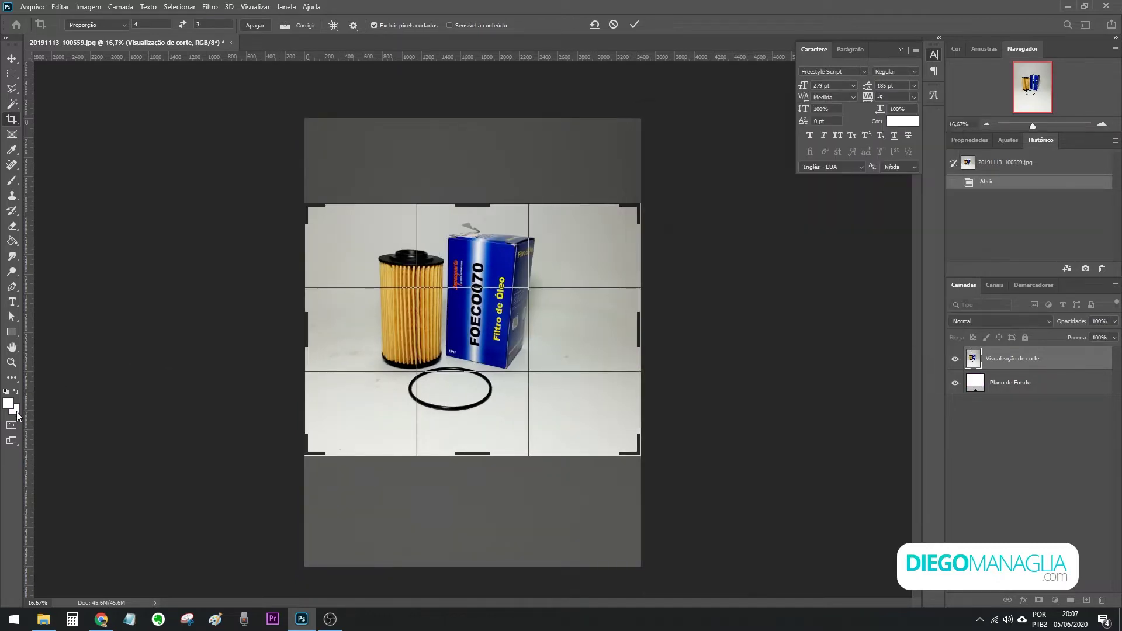
left_click(17, 409)
mouse_move(685, 173)
left_mouse_down()
mouse_move(681, 226)
mouse_move(628, 128)
left_mouse_up()
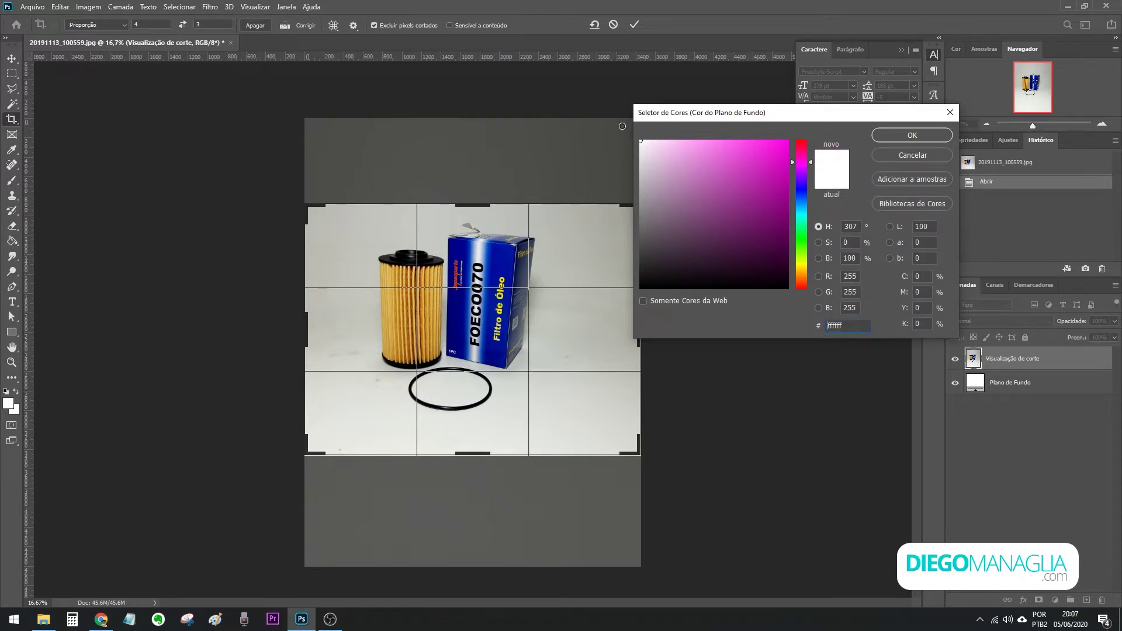
left_click(900, 135)
mouse_move(508, 391)
left_mouse_down()
mouse_move(589, 412)
mouse_move(508, 398)
left_mouse_up()
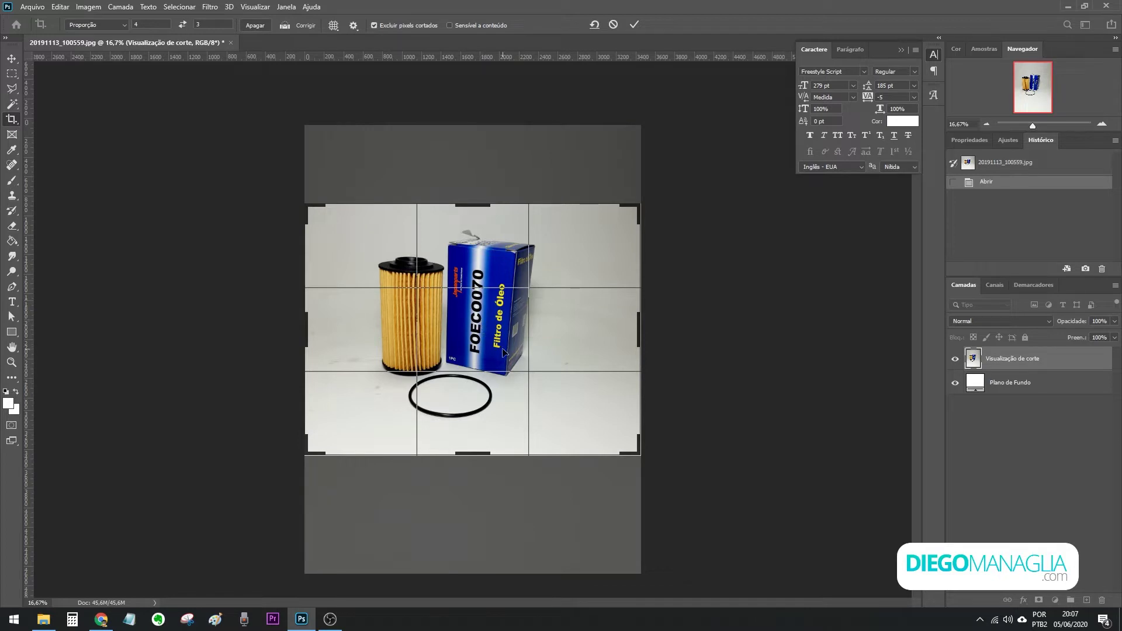
mouse_move(438, 277)
left_mouse_down()
mouse_move(449, 295)
mouse_move(449, 285)
left_mouse_up()
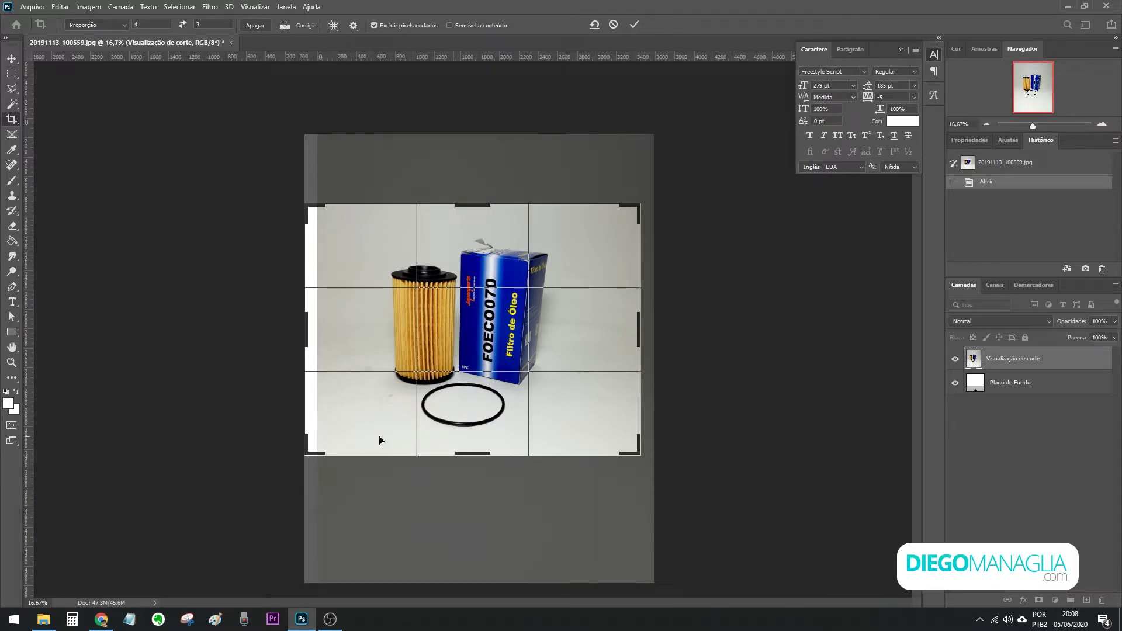
key("Return")
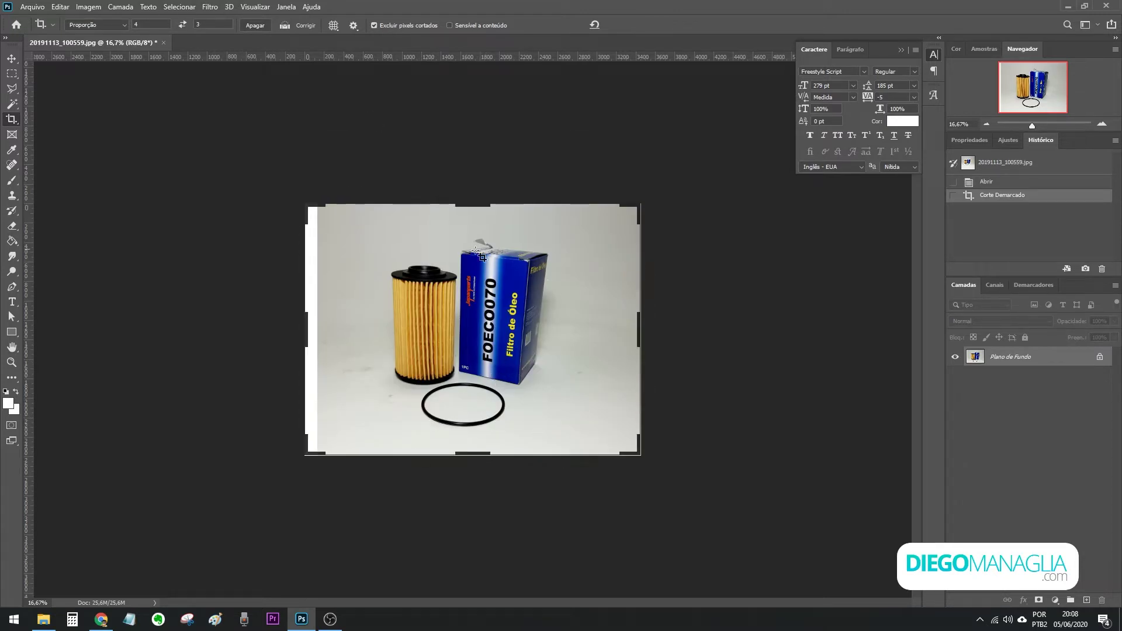
In Image Size, try width 1200 and an unlinked height of 200, then relink proportions.
left_click(89, 7)
left_click(102, 95)
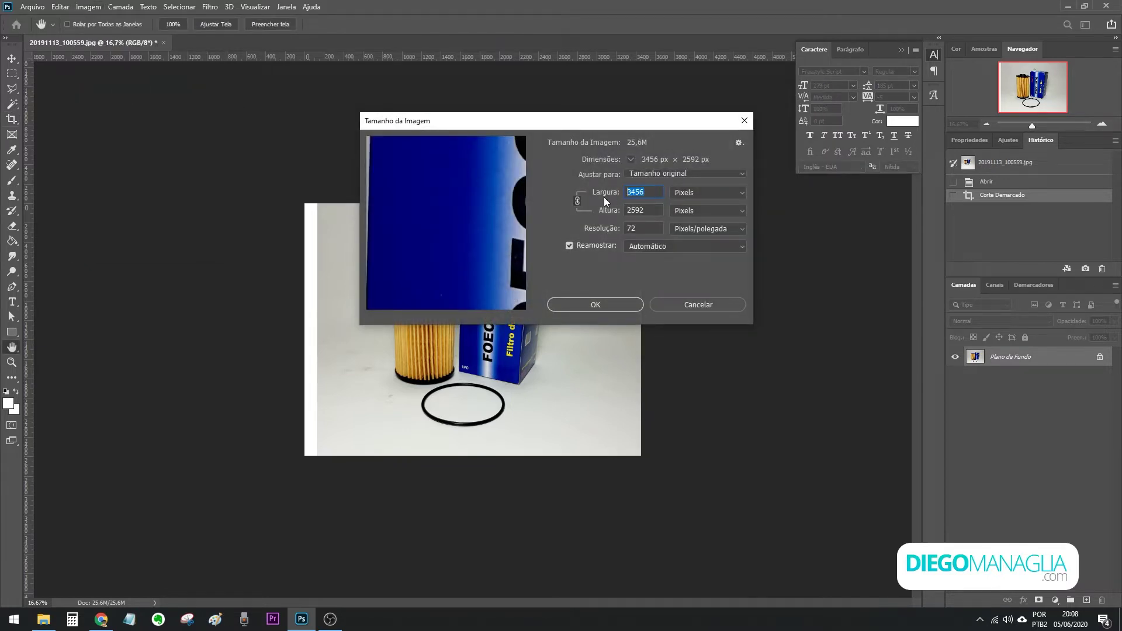
type("1200")
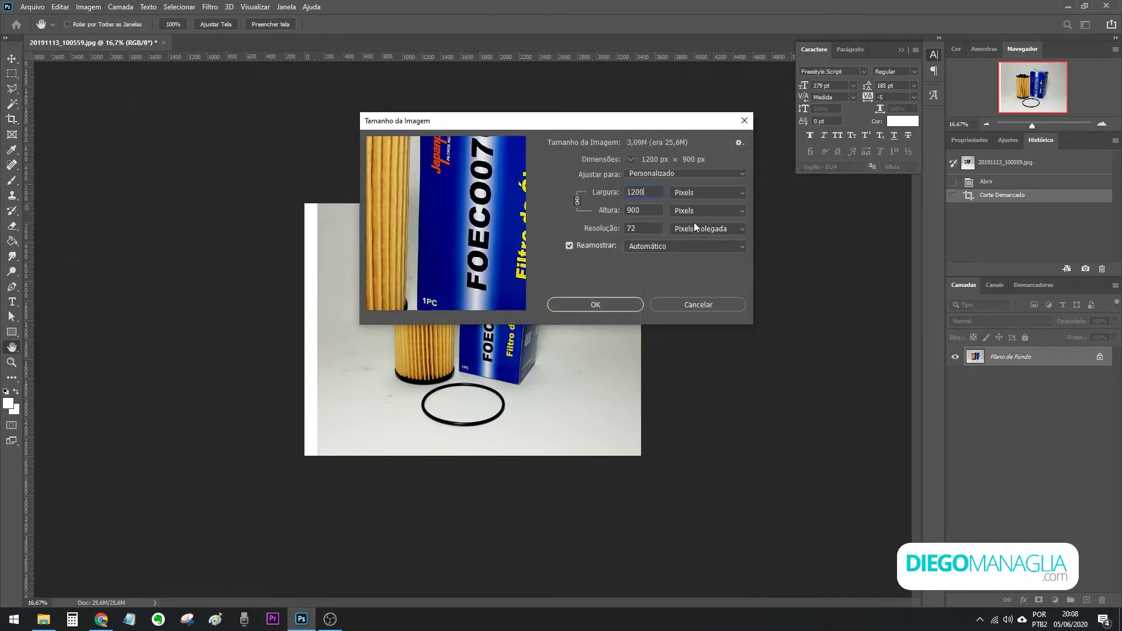
double_click(625, 212)
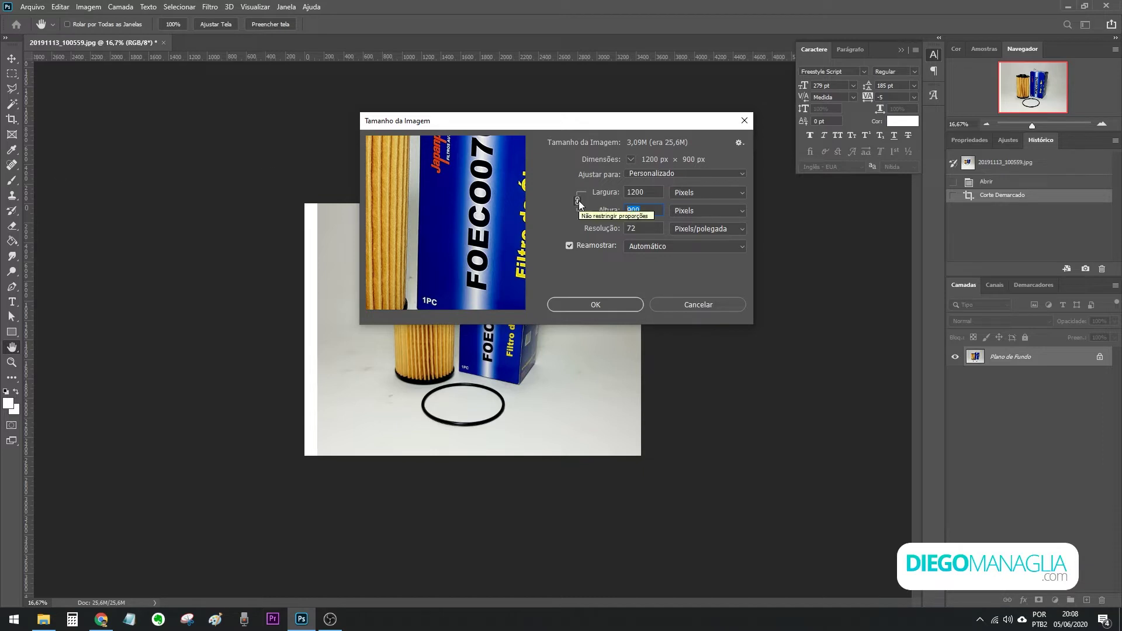
left_click(577, 201)
left_click(578, 201)
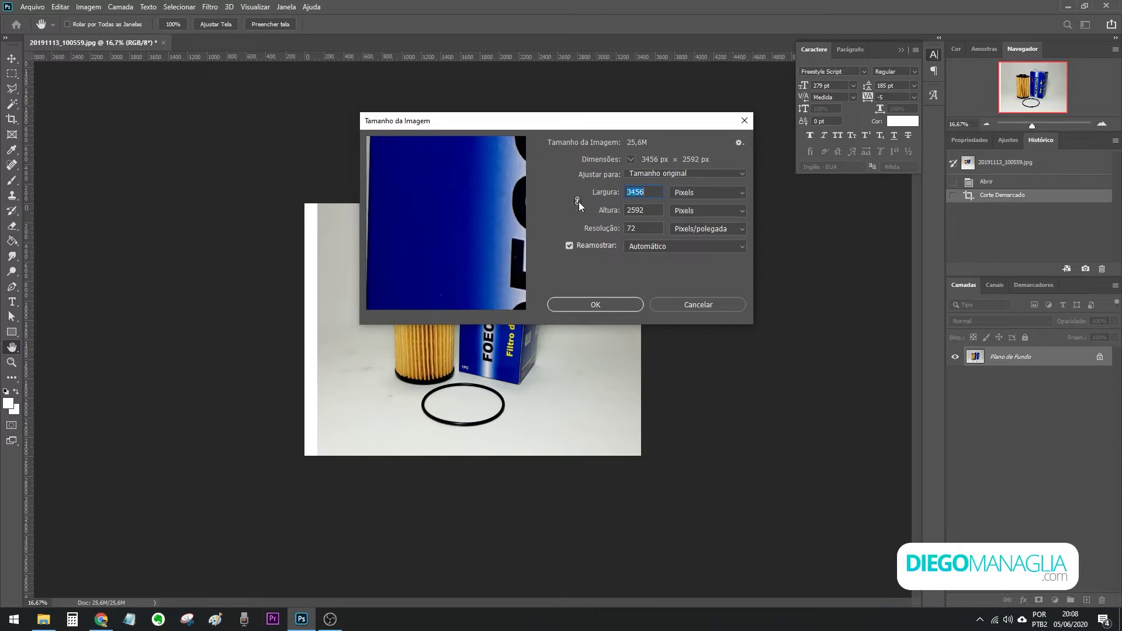
type("20")
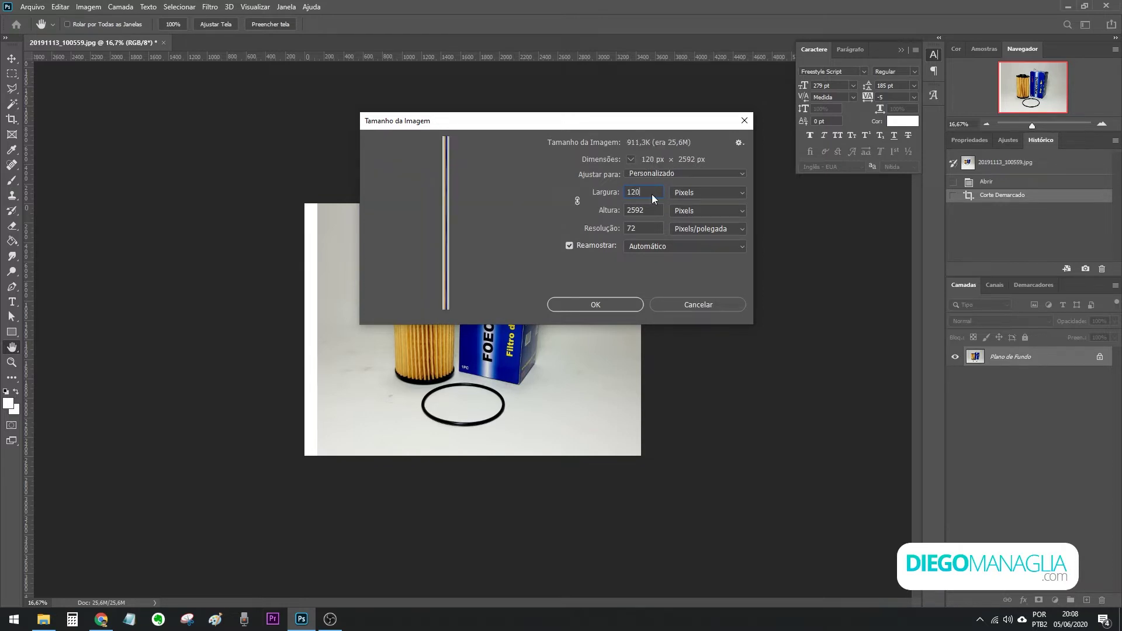
type("0")
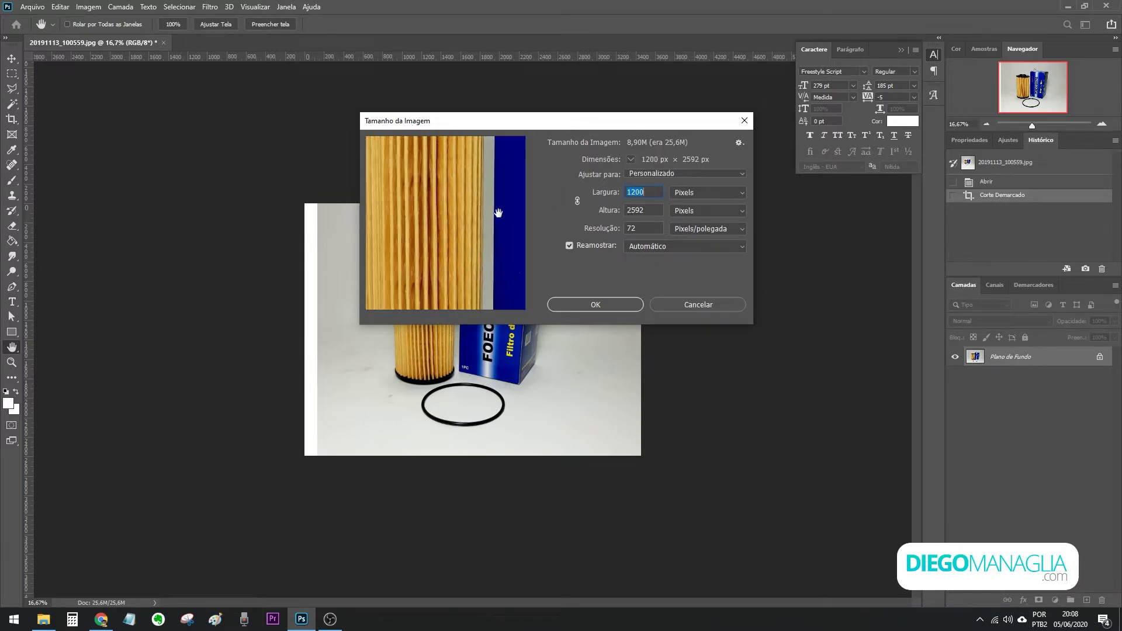
left_click(577, 200)
type("3456")
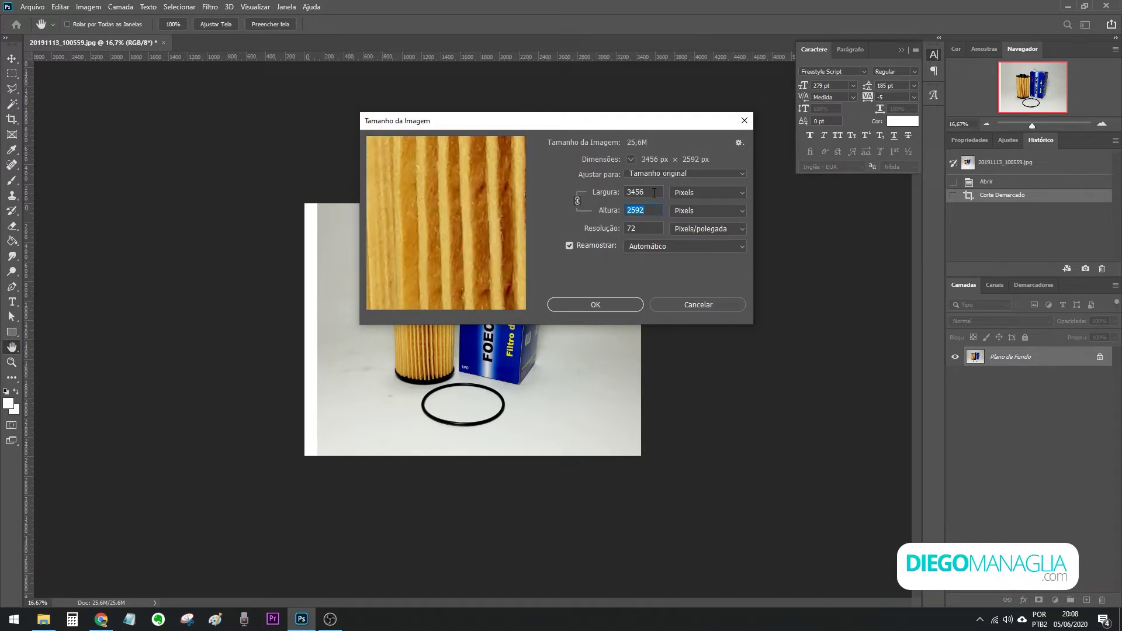
Set the width to 1200 px with linked proportions, keep pixels/inch, and apply.
double_click(654, 193)
type("1200")
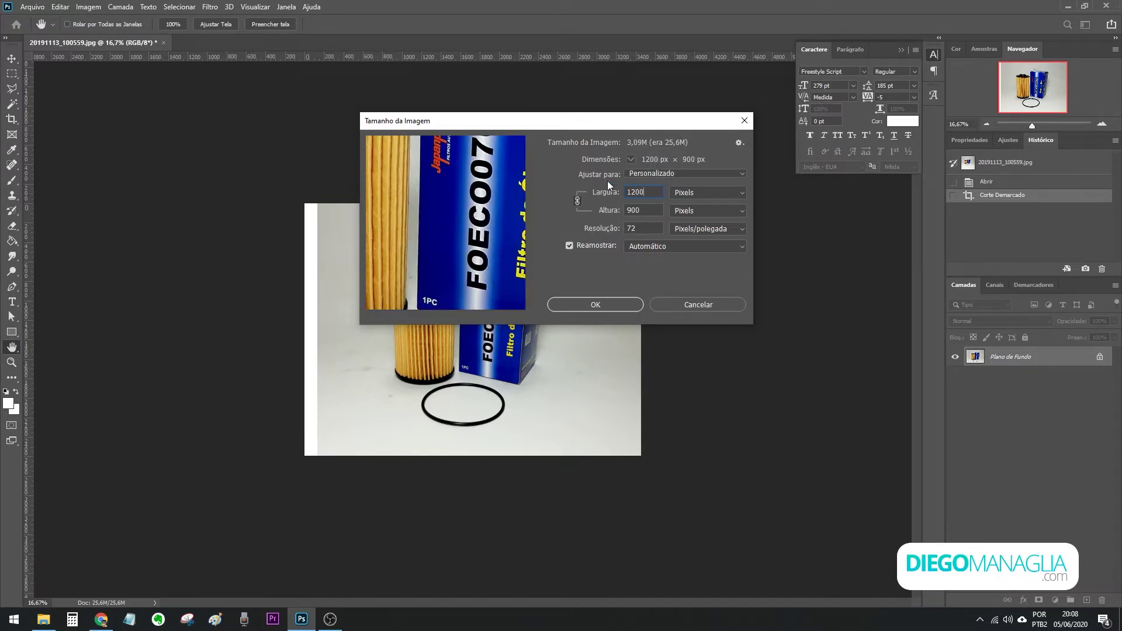
left_click(699, 229)
left_click(699, 229)
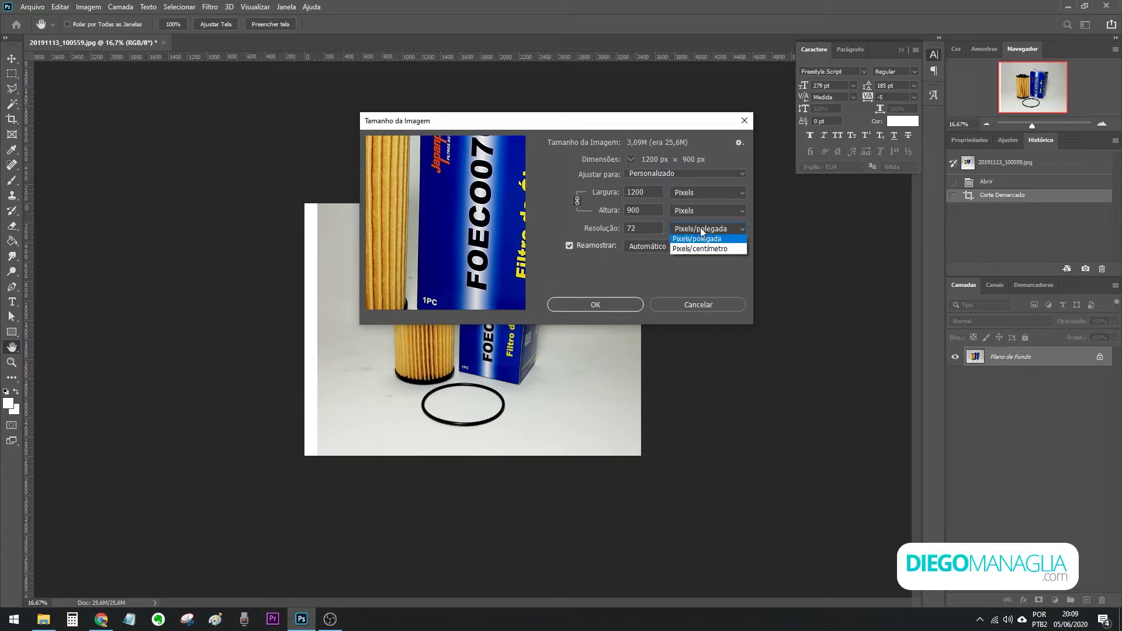
left_click(713, 240)
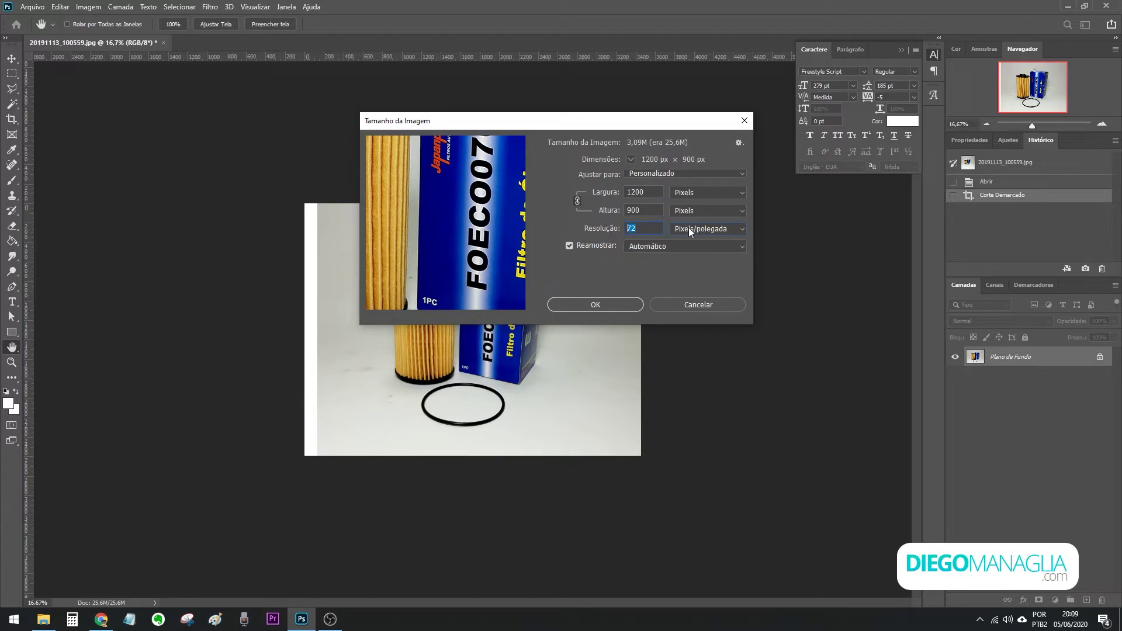
left_click(686, 233)
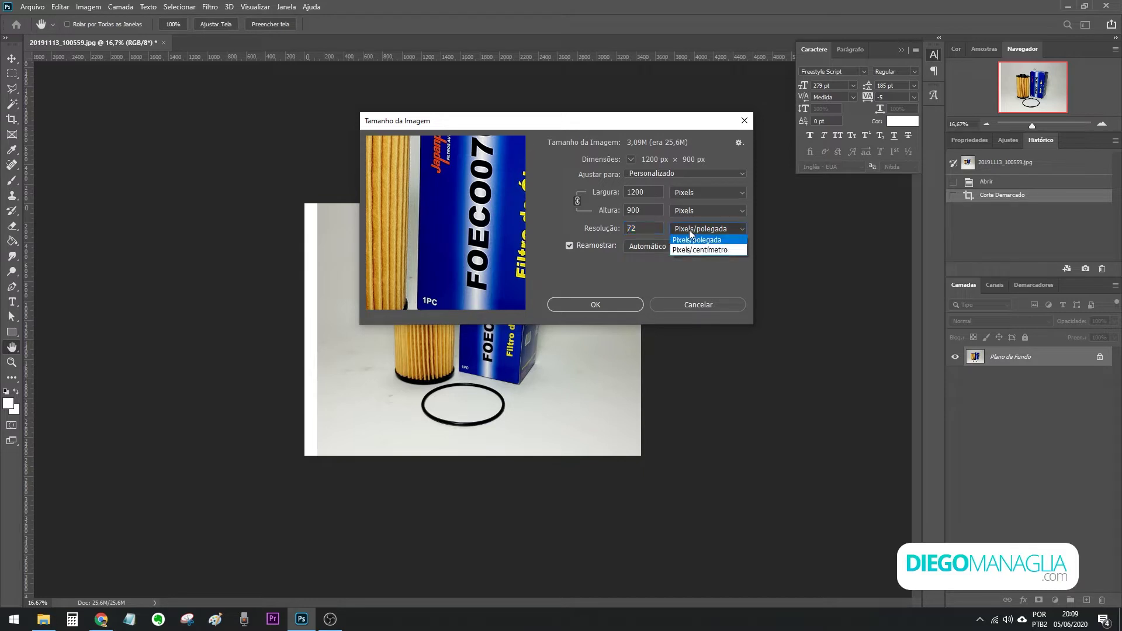
left_click(594, 303)
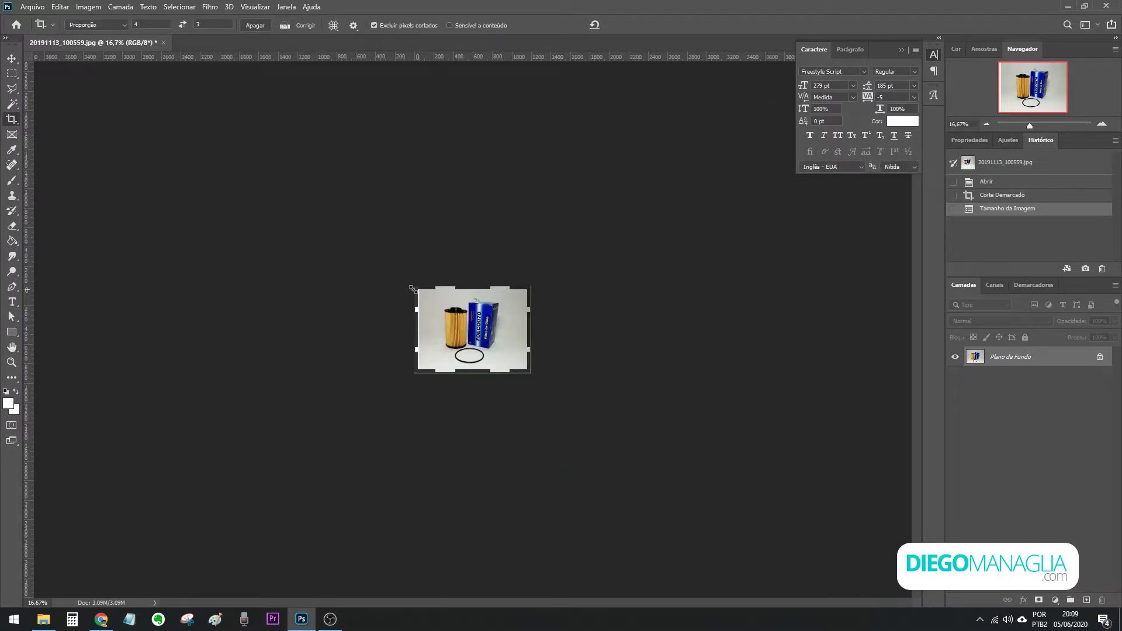
Collapse the character panel and zoom in on the photo with the Navigator.
left_click(1030, 55)
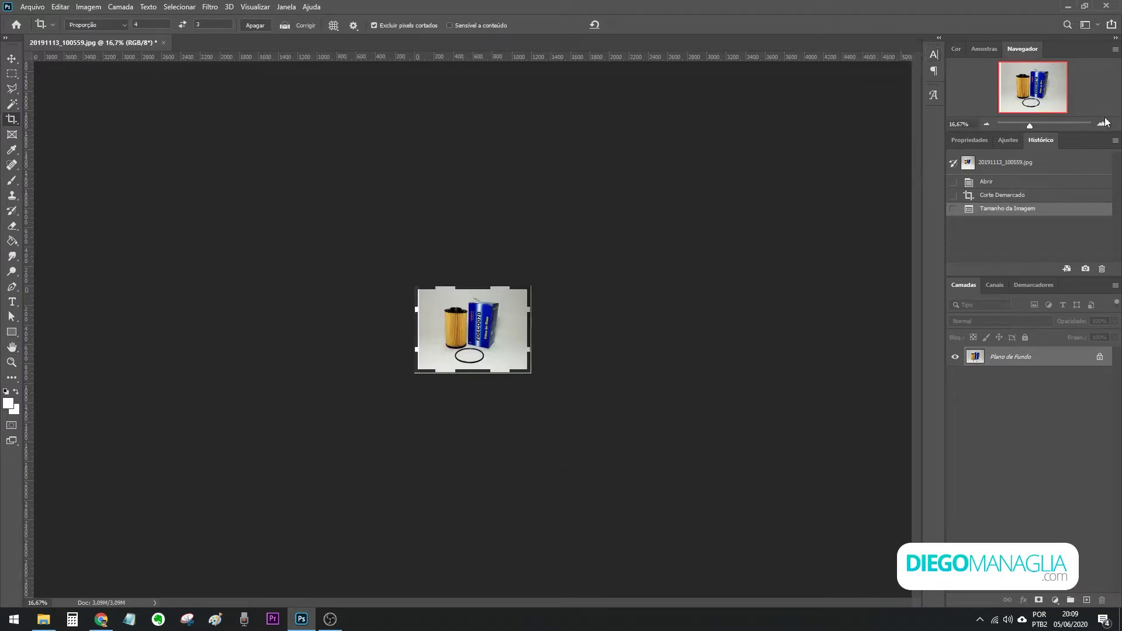
left_click(1102, 124)
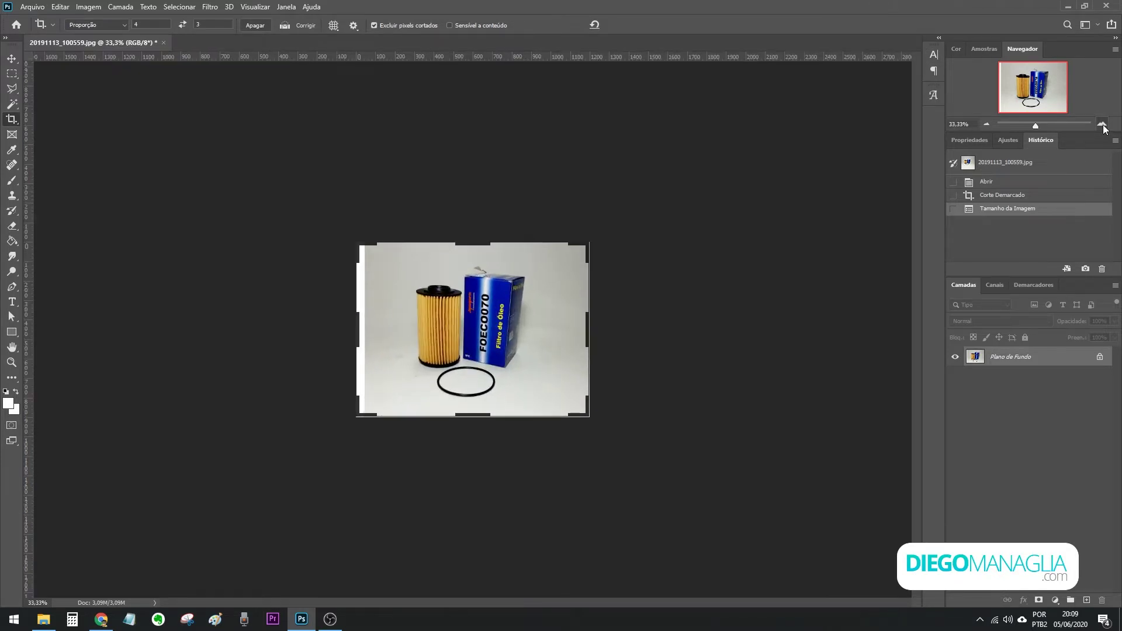
left_click(1102, 124)
left_click(1102, 124)
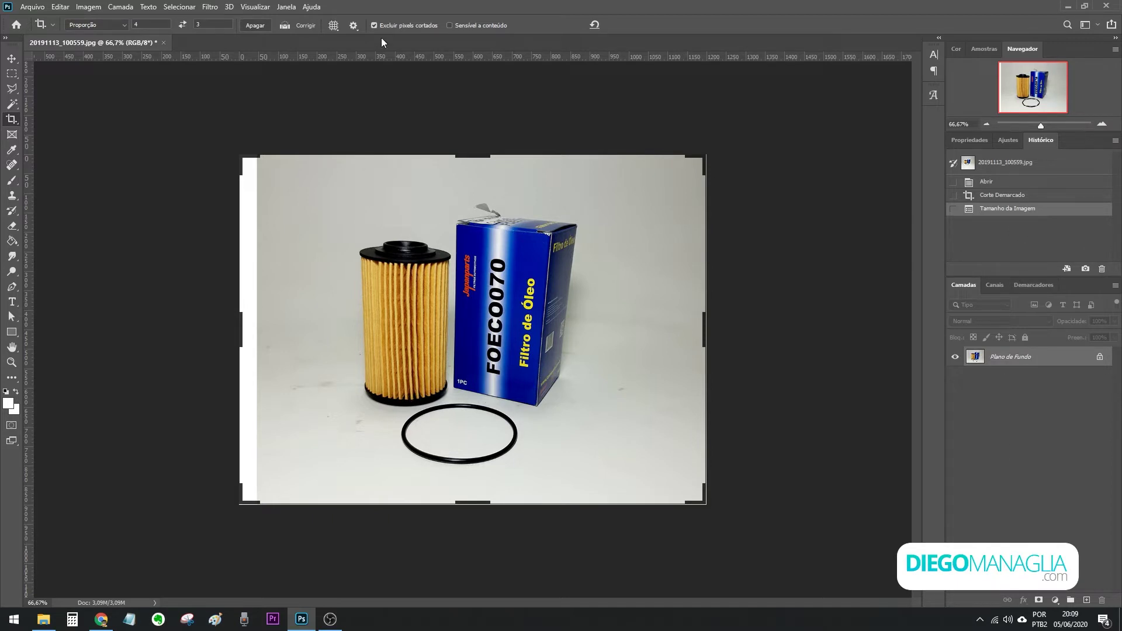
left_click(286, 6)
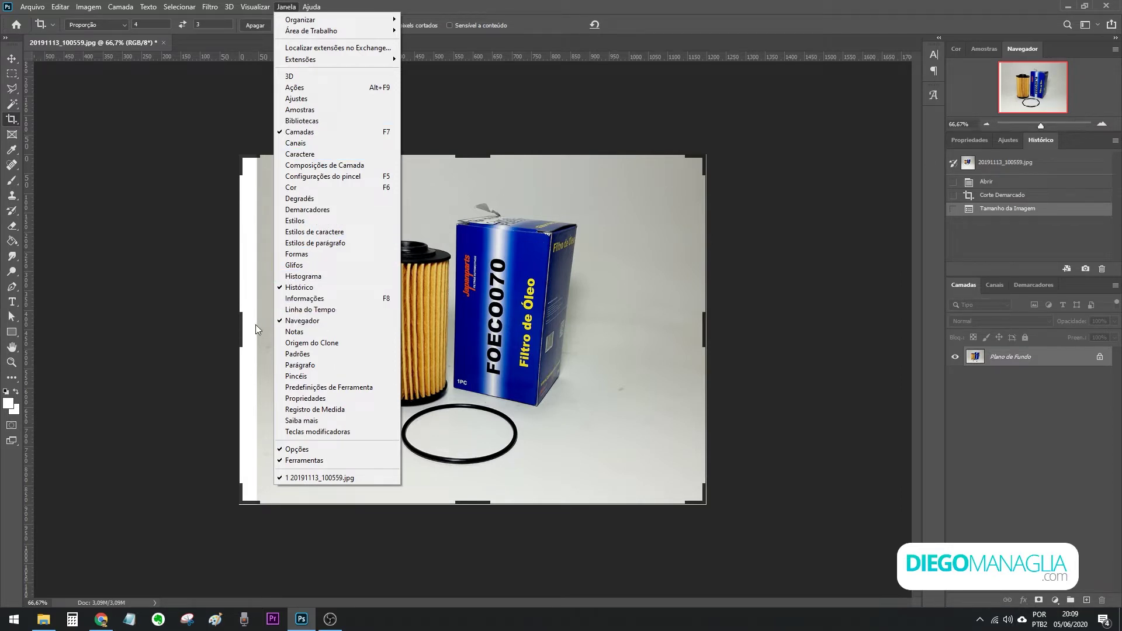
Exit cropping to the Move tool and open Brightness/Contrast.
key("Escape")
key("v")
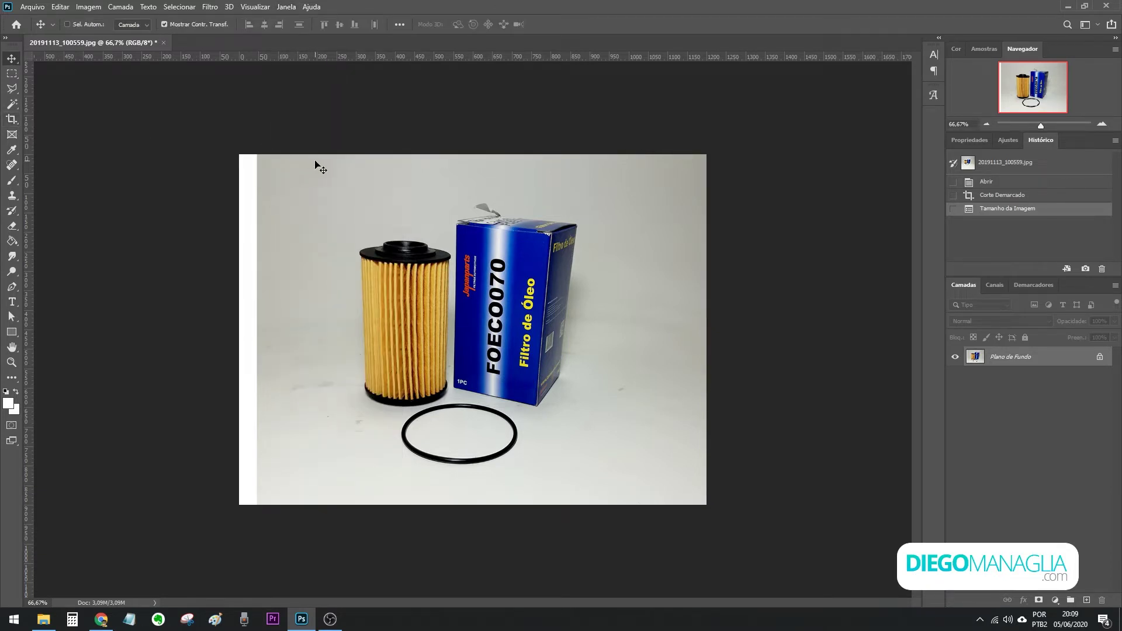
left_click(89, 7)
mouse_move(97, 37)
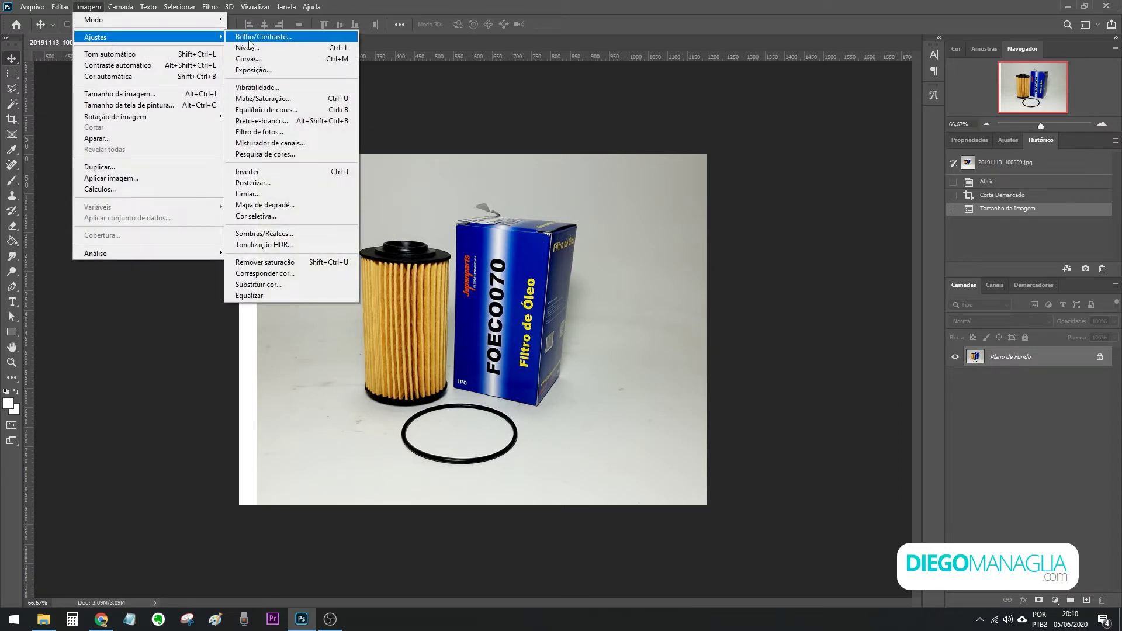
left_click(250, 38)
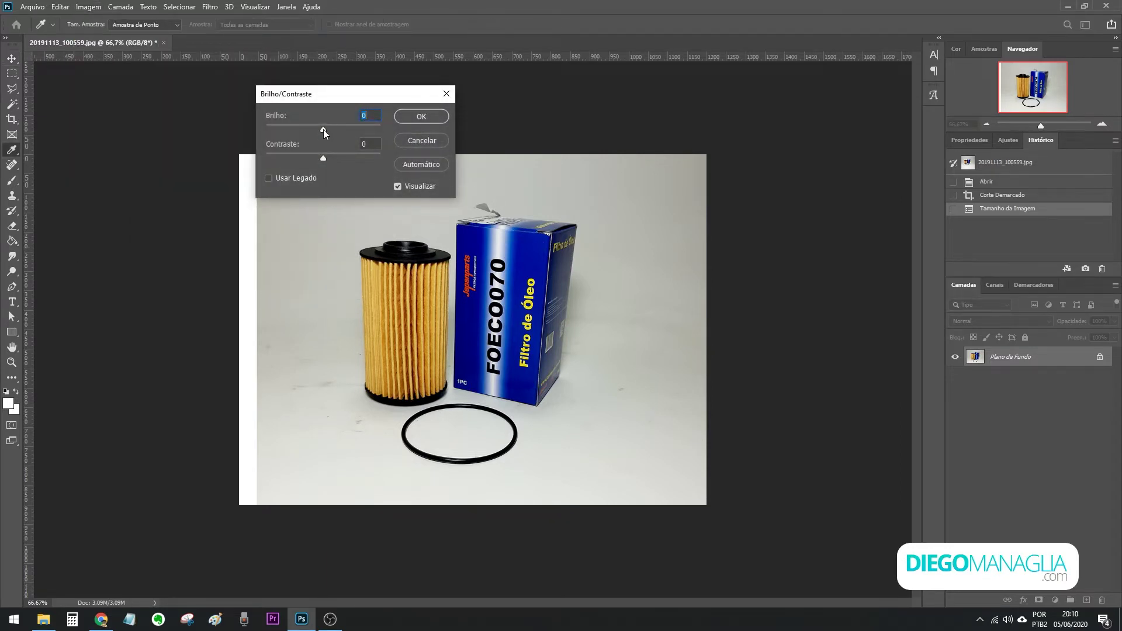
Apply brightness 66 and contrast 31 to the photo.
left_click_drag(325, 130, 340, 128)
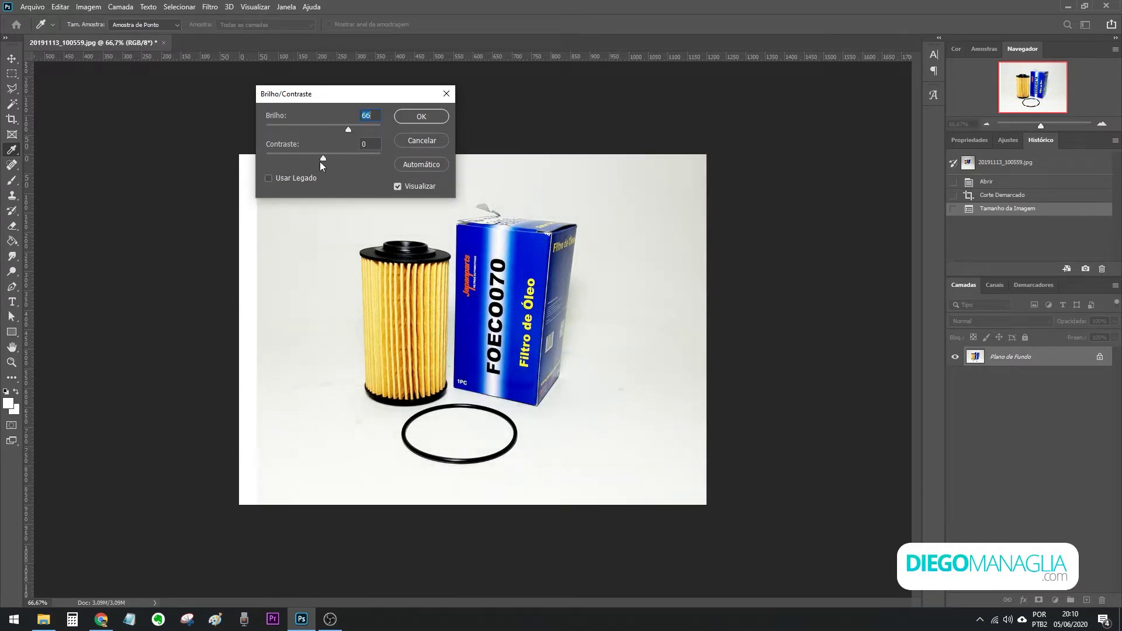
mouse_move(313, 162)
left_mouse_down()
mouse_move(361, 156)
mouse_move(342, 158)
left_mouse_up()
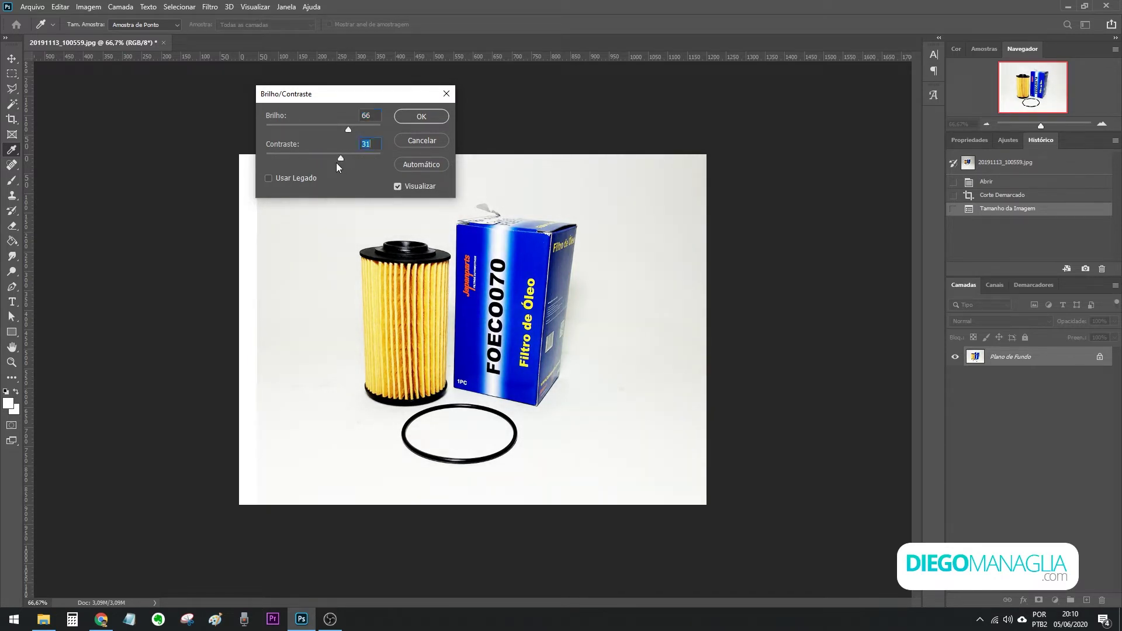
left_click(420, 116)
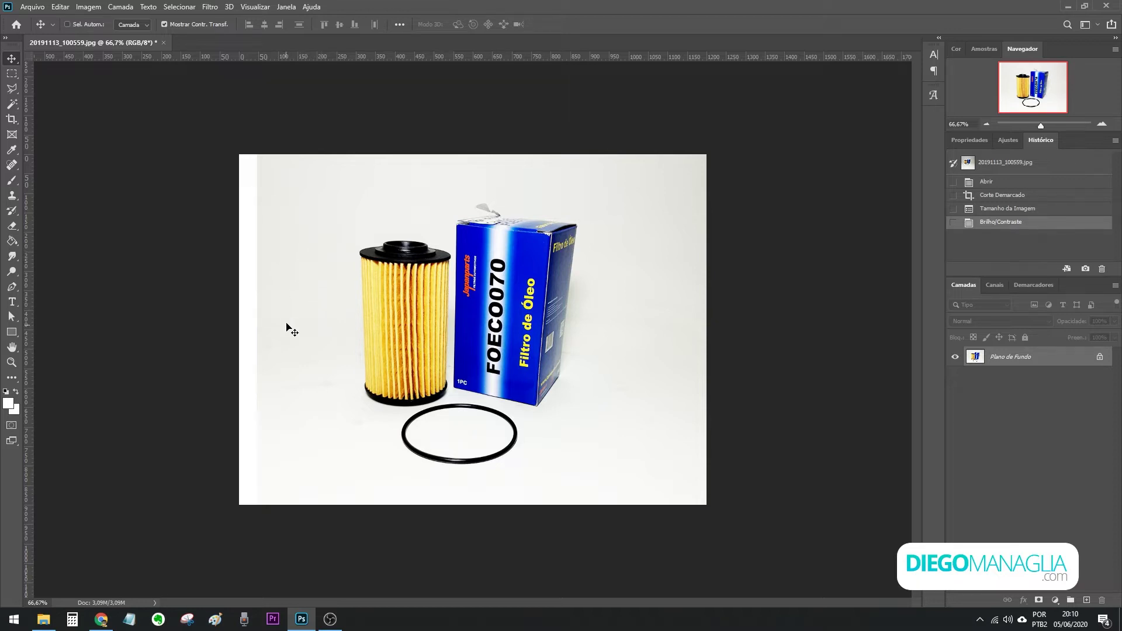
left_click(89, 7)
mouse_move(96, 37)
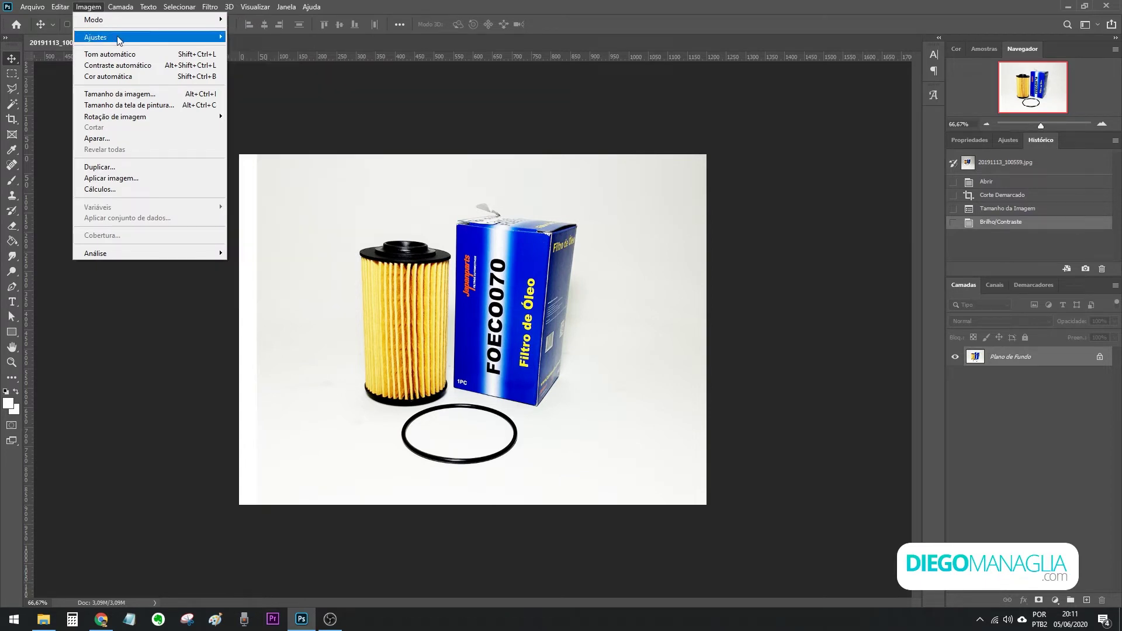
In Color Balance, shift the shadows slightly toward cyan.
left_click(280, 109)
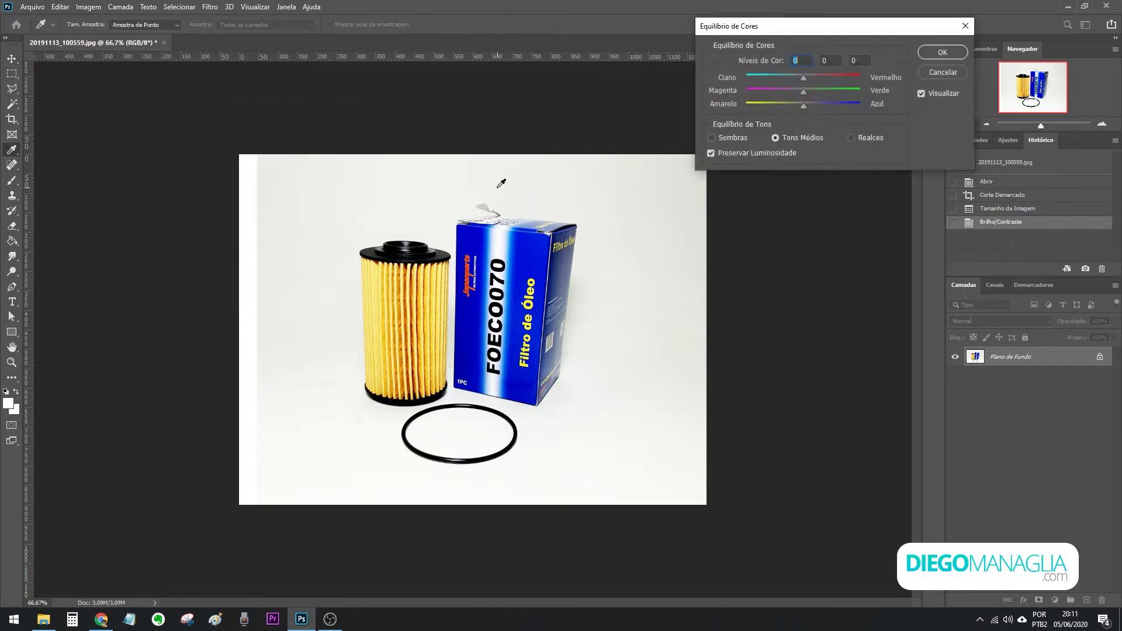
left_click(730, 139)
left_click(807, 139)
left_click(870, 138)
left_click(727, 140)
left_click_drag(801, 79, 771, 78)
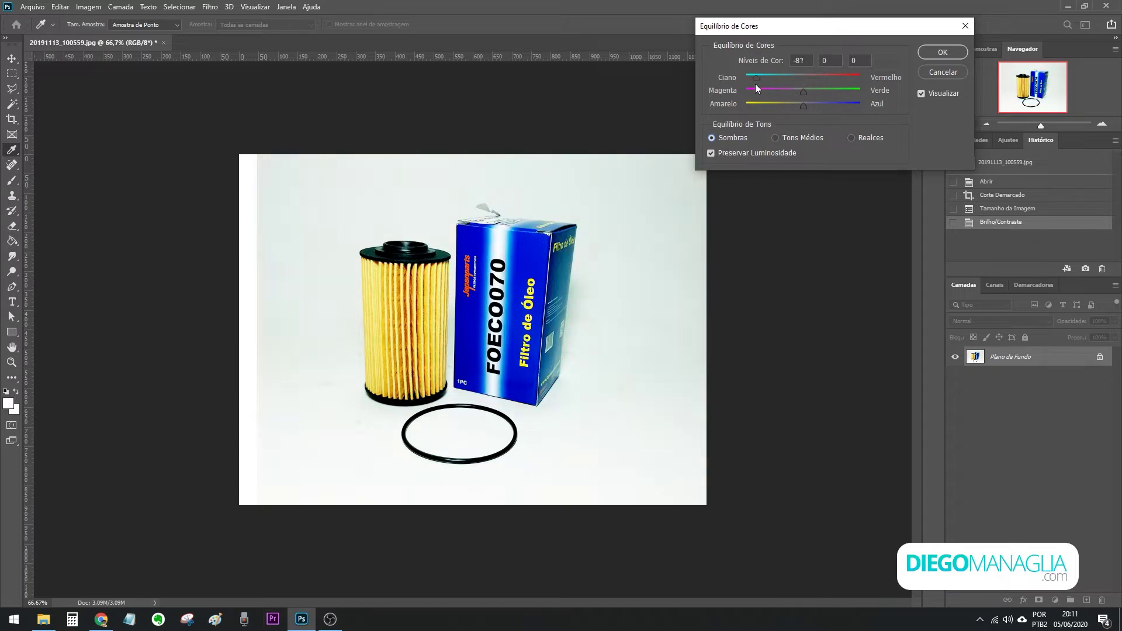
left_click(795, 85)
mouse_move(795, 78)
left_mouse_down()
mouse_move(825, 76)
mouse_move(797, 74)
left_mouse_up()
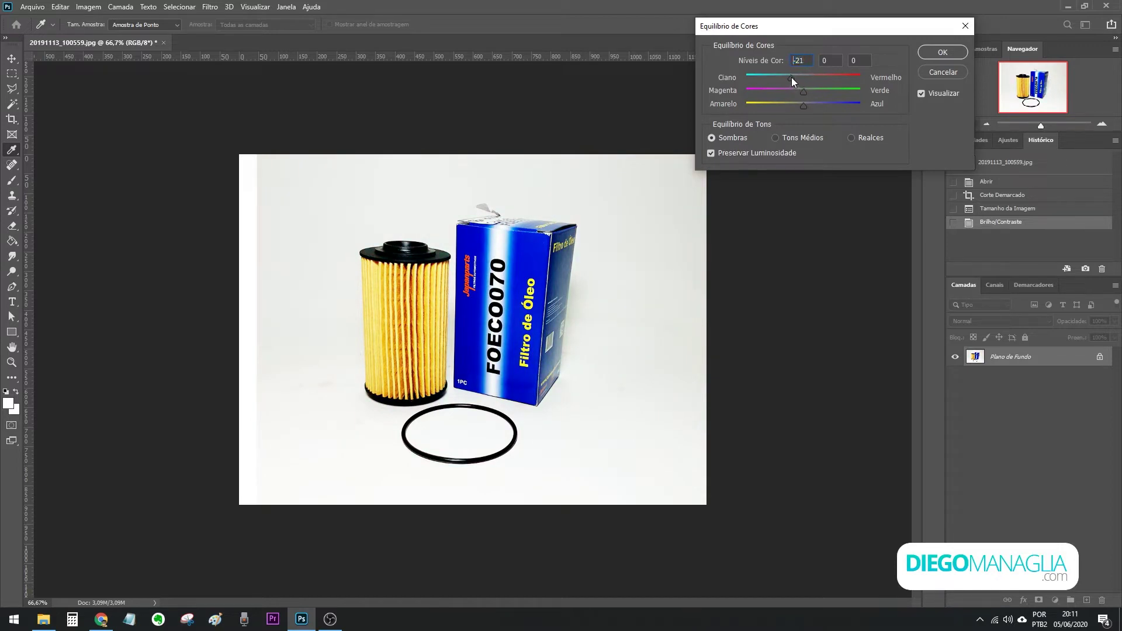
Shift the highlights toward yellow to -7 and apply the colour balance.
left_click(800, 139)
key("ctrl+3")
mouse_move(804, 105)
left_mouse_down()
mouse_move(781, 107)
mouse_move(799, 108)
left_mouse_up()
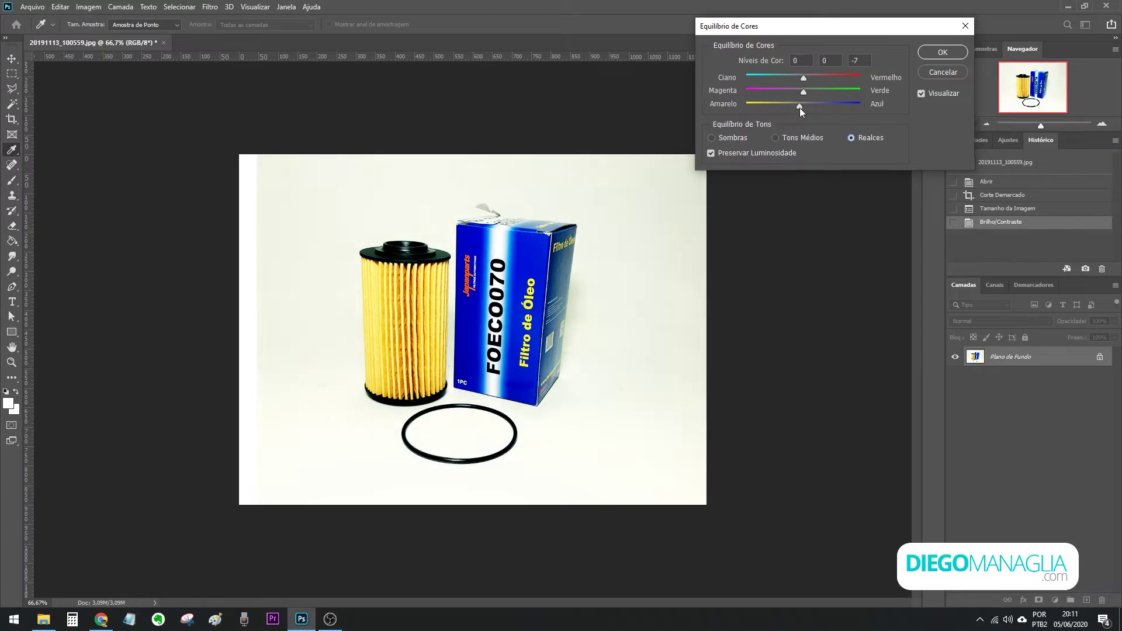
key("Return")
key("v")
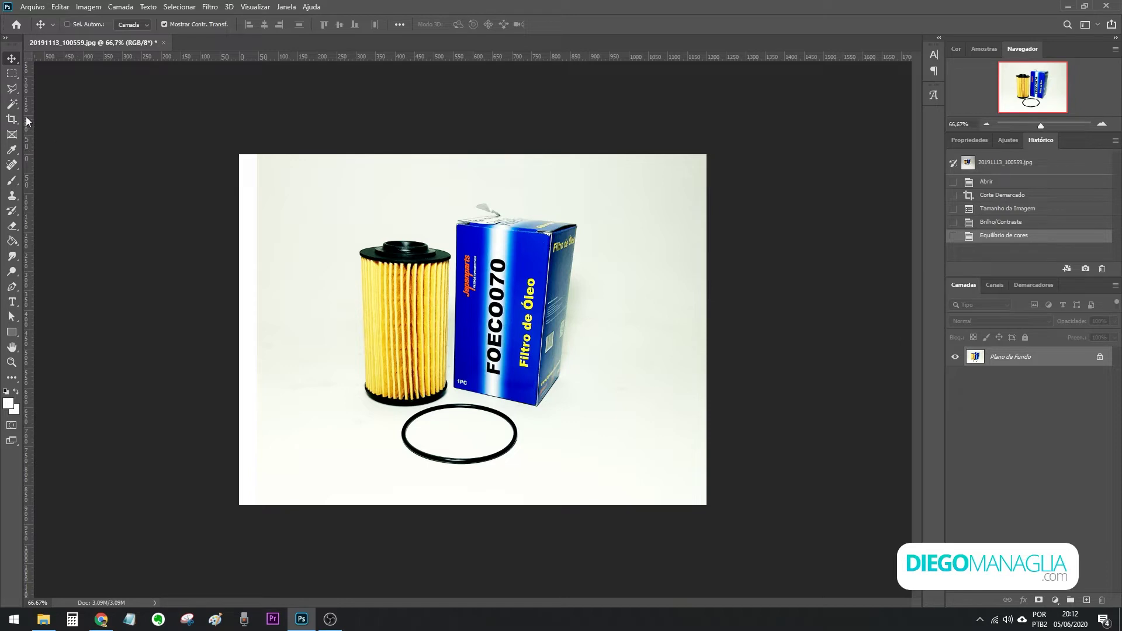
Select the content-aware Spot Healing Brush and size it to 125 pixels with the bracket keys.
left_click(12, 167)
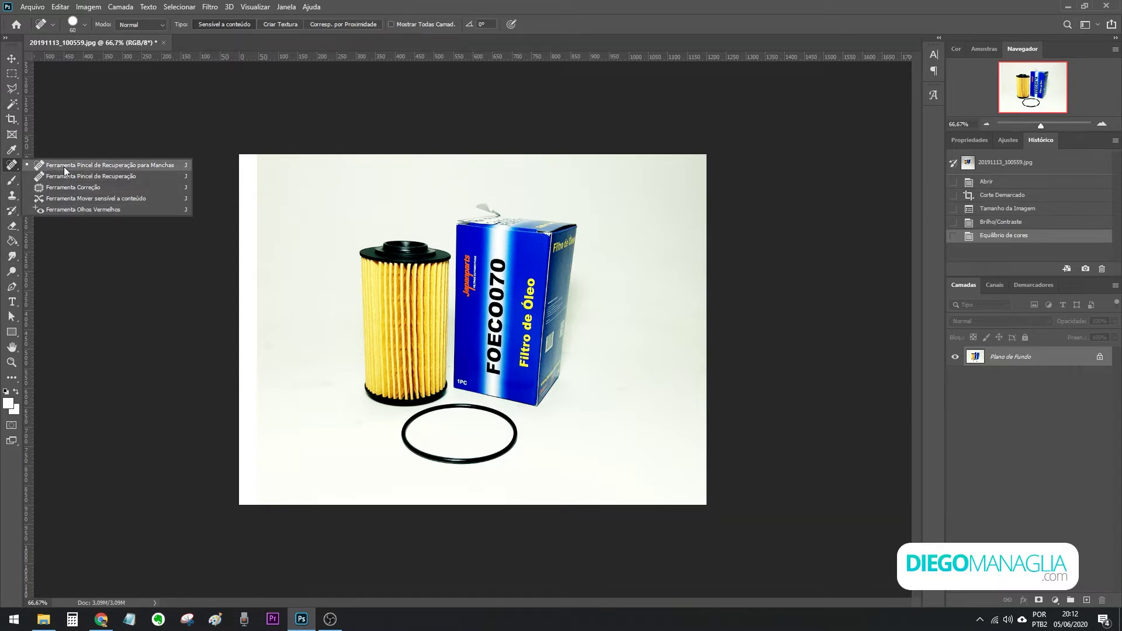
left_click(149, 165)
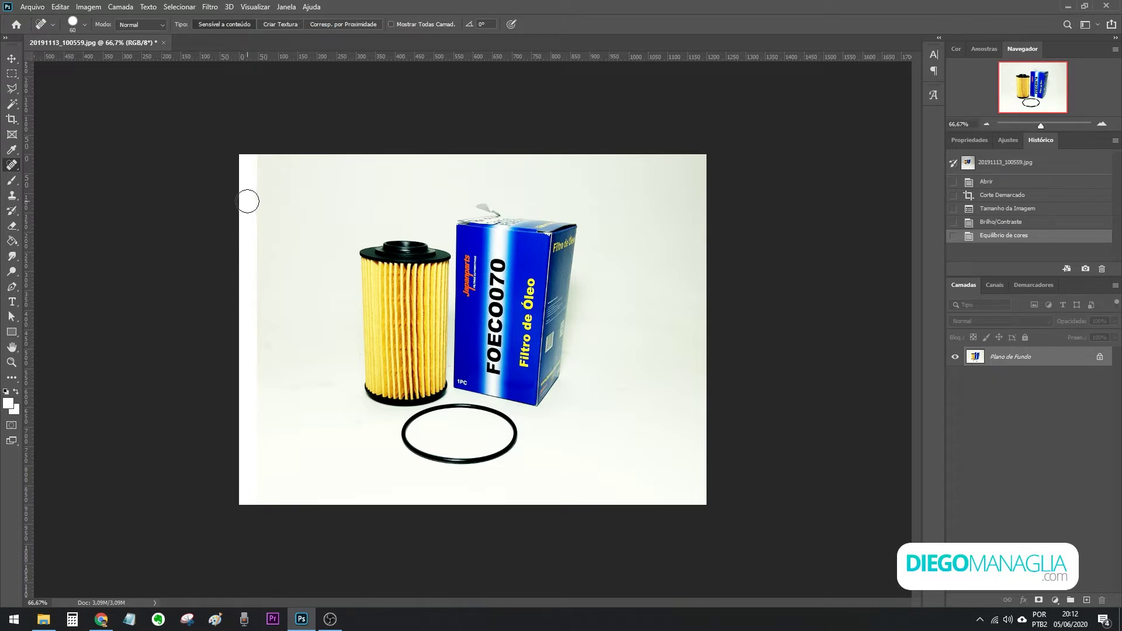
left_click(85, 25)
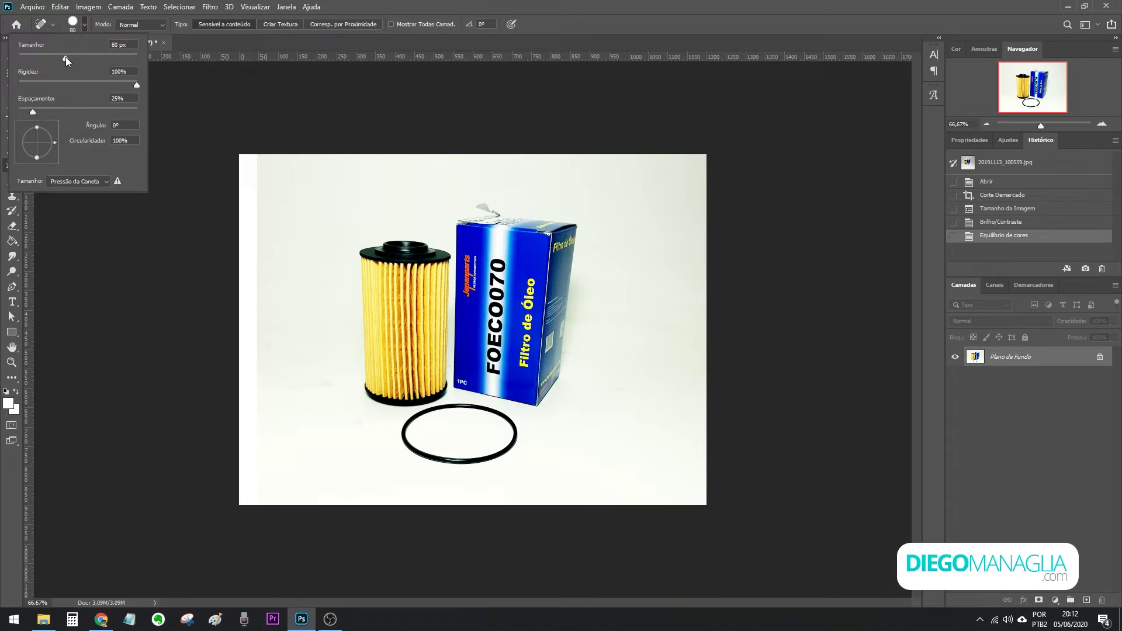
left_click(83, 26)
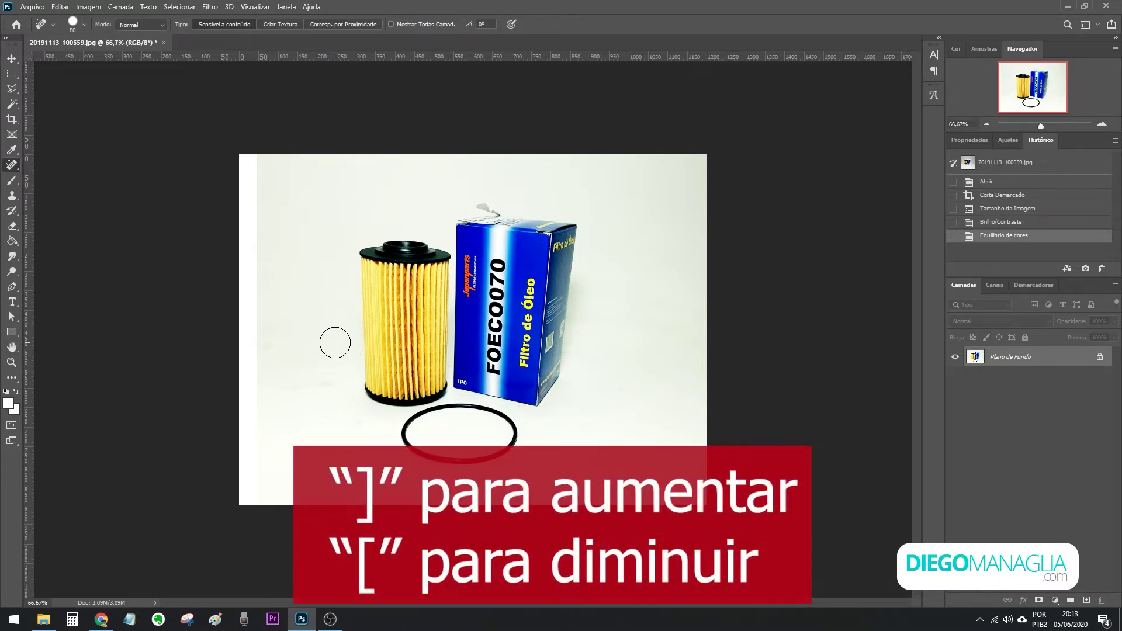
key("bracketright")
key("bracketright")
key("bracketright")
key("bracketright")
key("bracketleft")
key("bracketleft")
key("bracketleft")
key("bracketright")
key("bracketright")
key("bracketright")
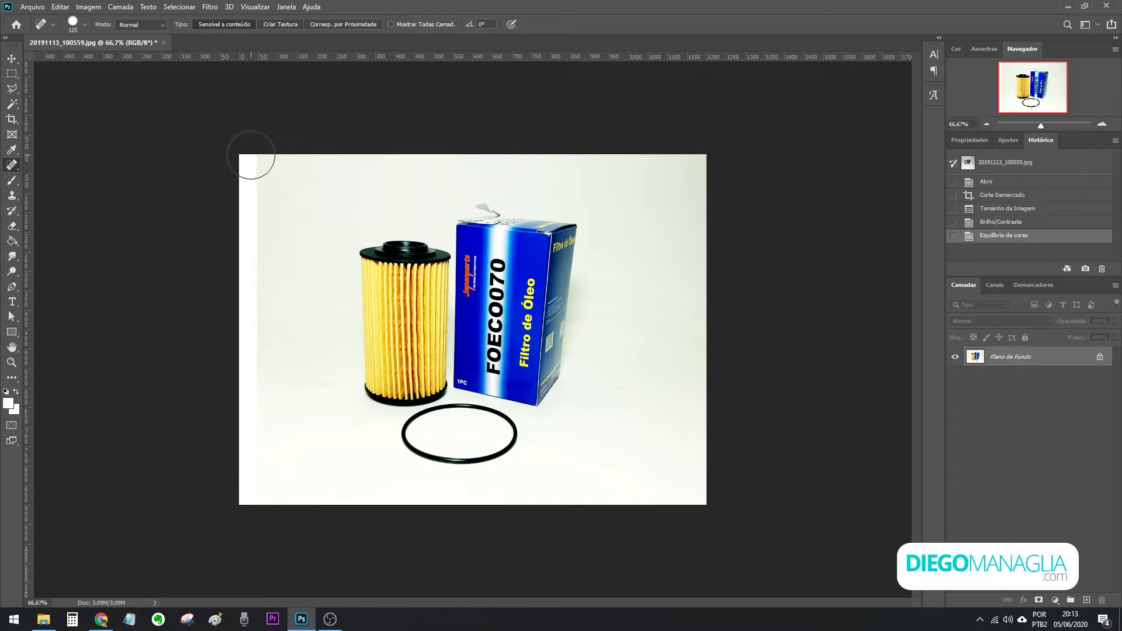
left_click_drag(250, 156, 237, 357)
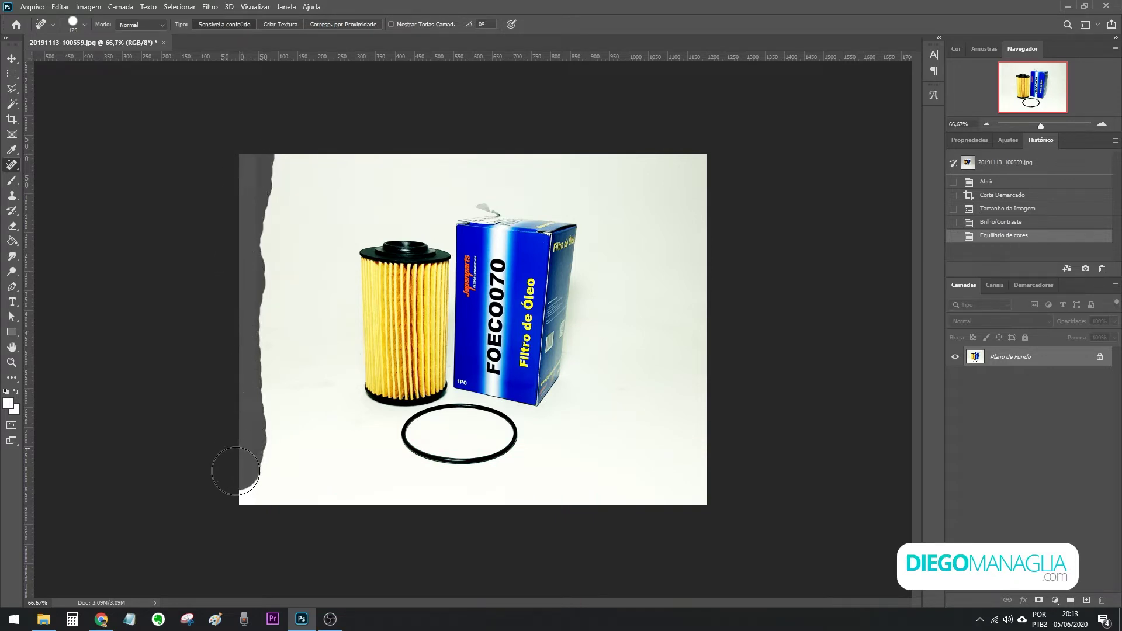
left_click_drag(237, 357, 233, 514)
mouse_move(244, 415)
left_mouse_down()
mouse_move(241, 218)
mouse_move(252, 511)
mouse_move(239, 503)
left_mouse_up()
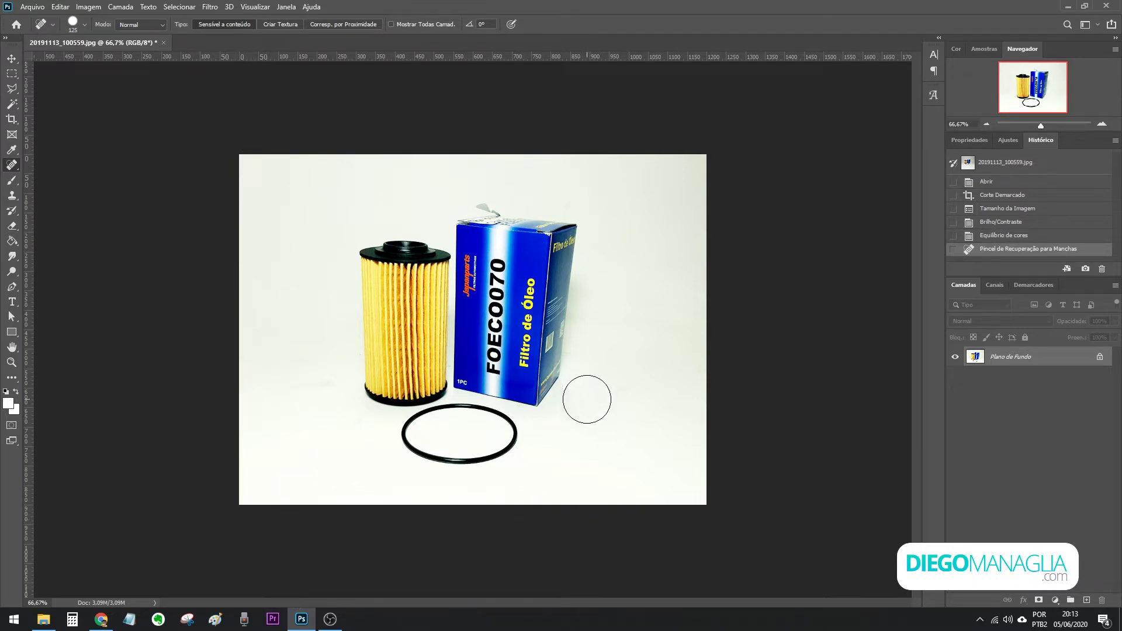
left_click(1102, 125)
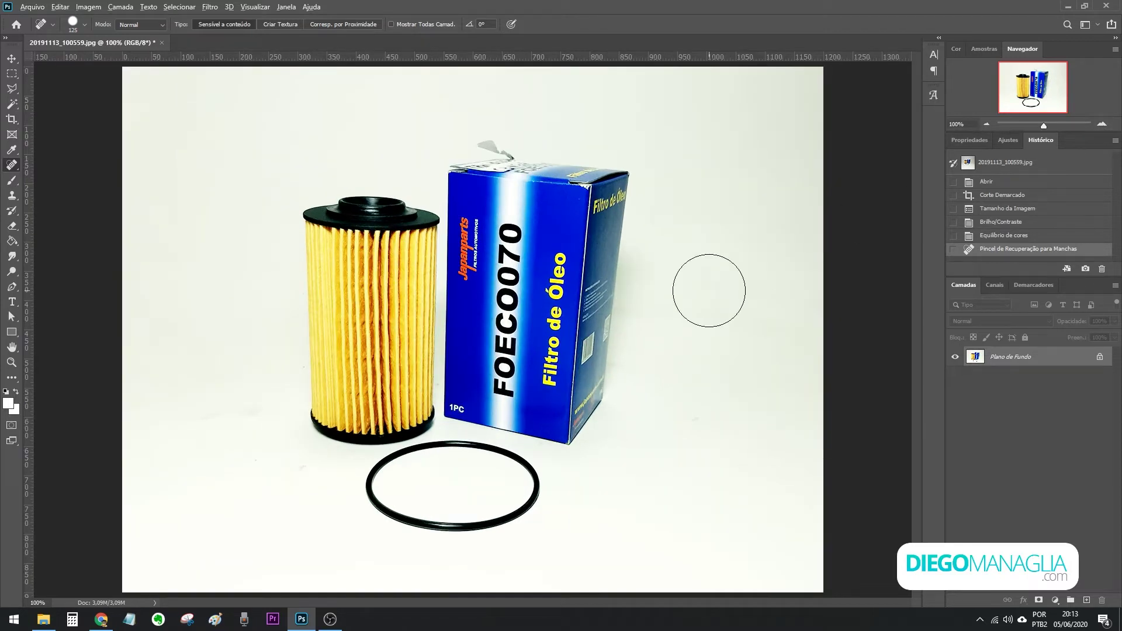
Bring the background left of the filter's base into view and shrink the healing brush.
scroll(616, 397, "up", 3)
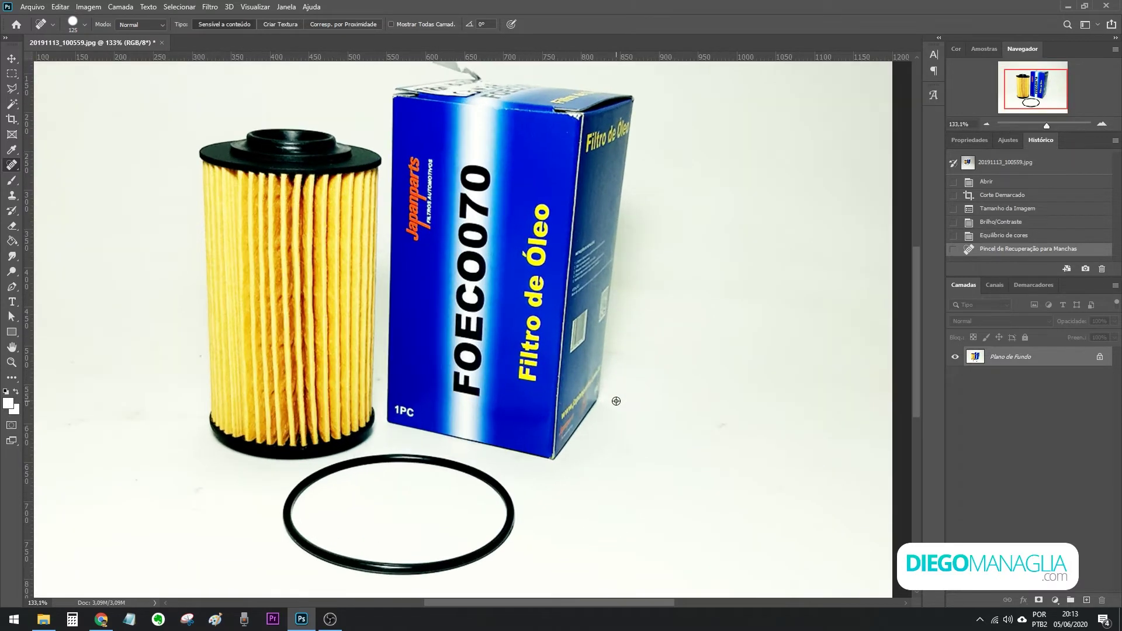
scroll(616, 401, "up", 2)
scroll(616, 401, "up", 2)
scroll(613, 403, "down", 4)
scroll(609, 407, "down", 4)
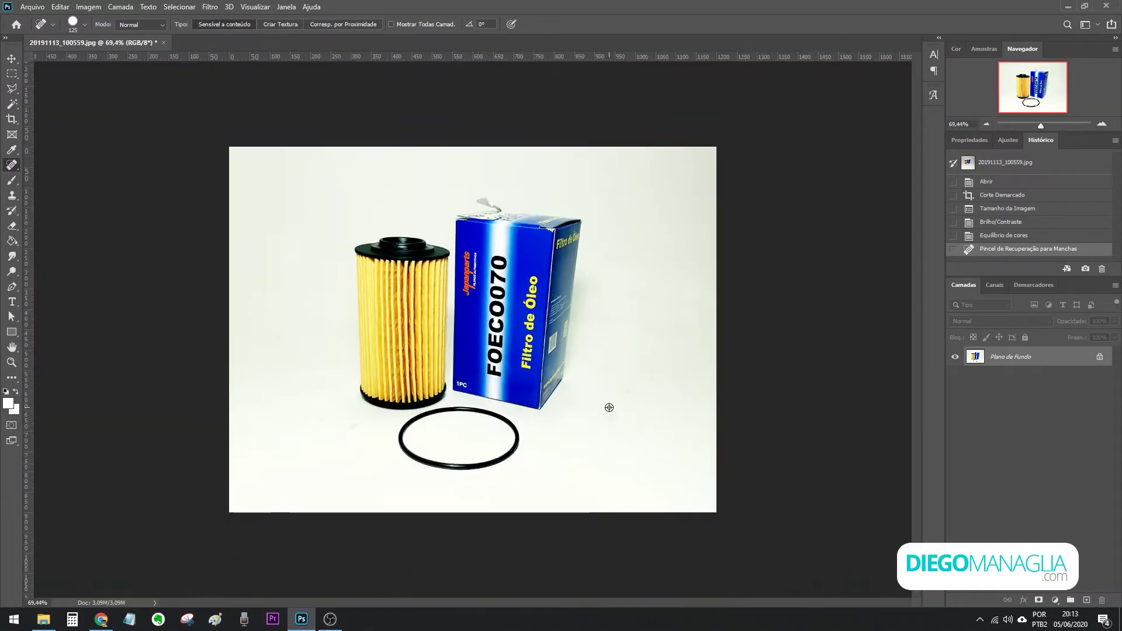
scroll(477, 365, "up", 7)
scroll(459, 403, "up", 5)
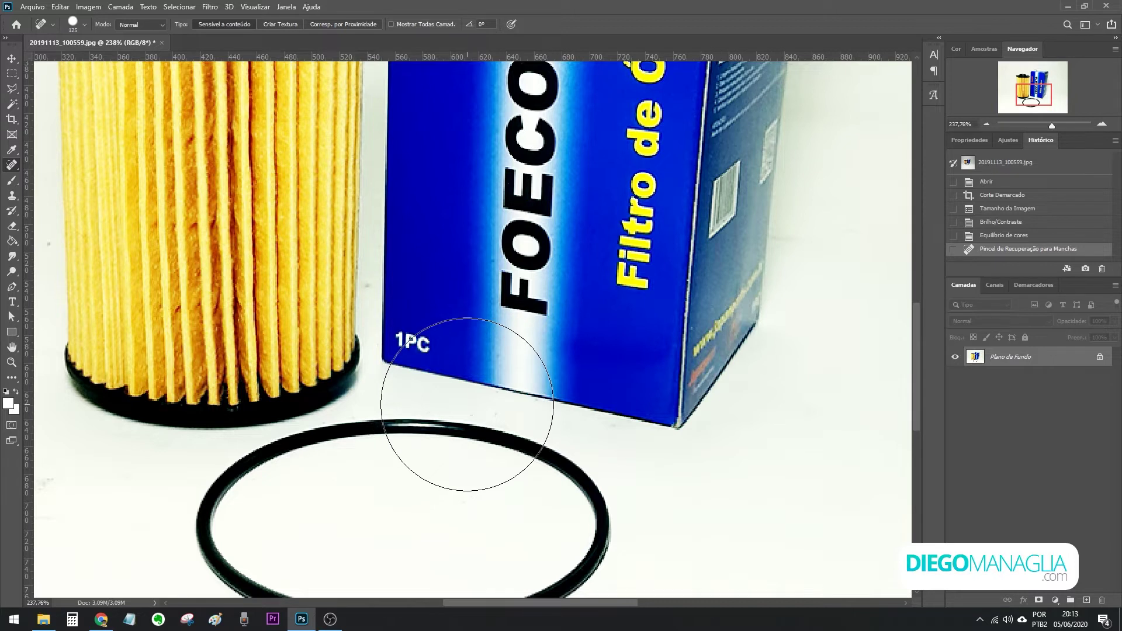
key("space")
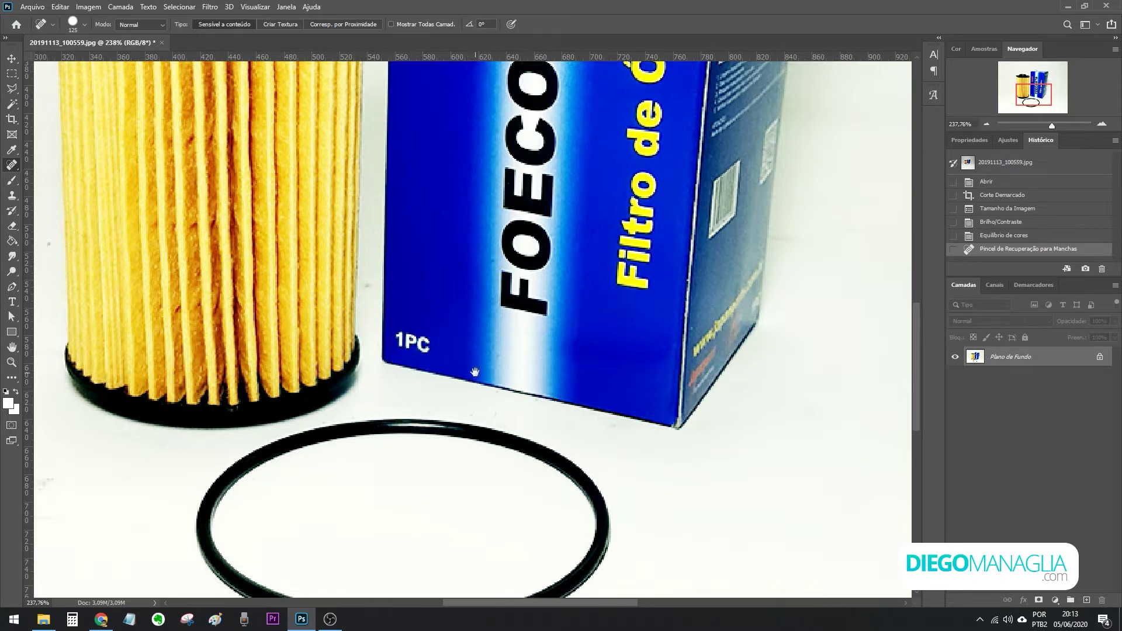
left_click_drag(417, 372, 689, 293)
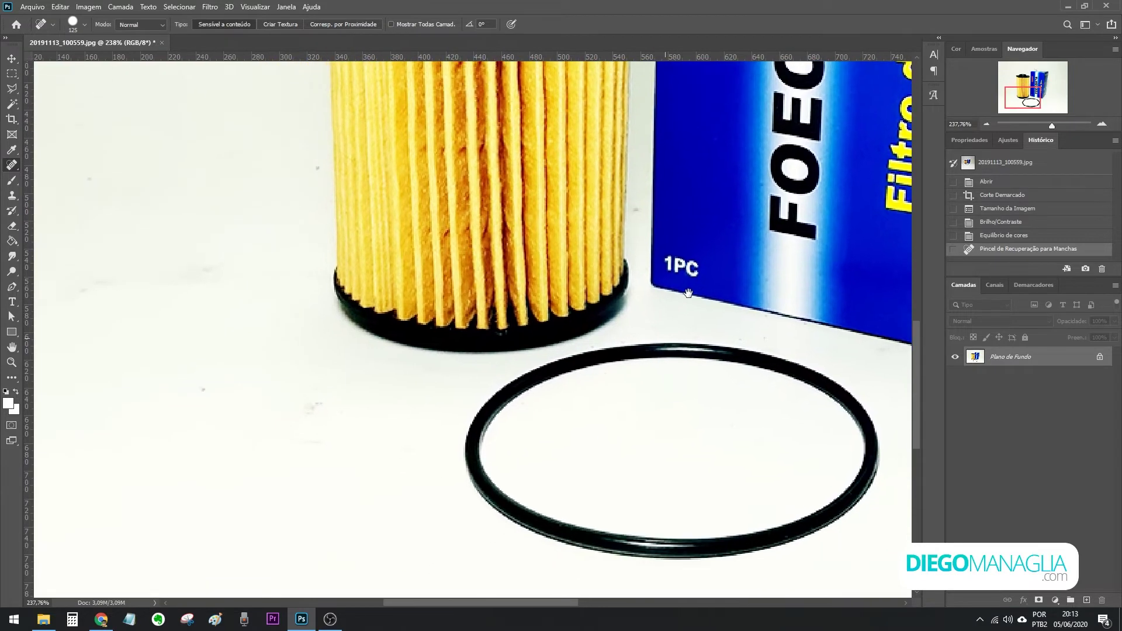
left_click_drag(321, 418, 448, 364)
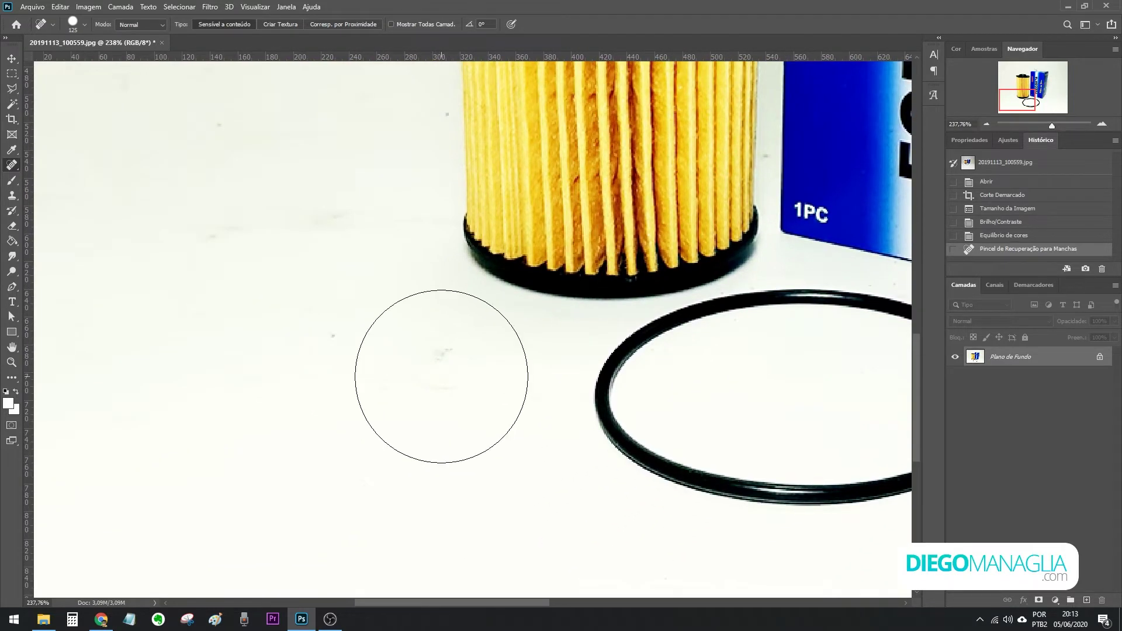
key("bracketleft")
key("bracketleft")
key("bracketleft")
key("bracketleft")
key("bracketleft")
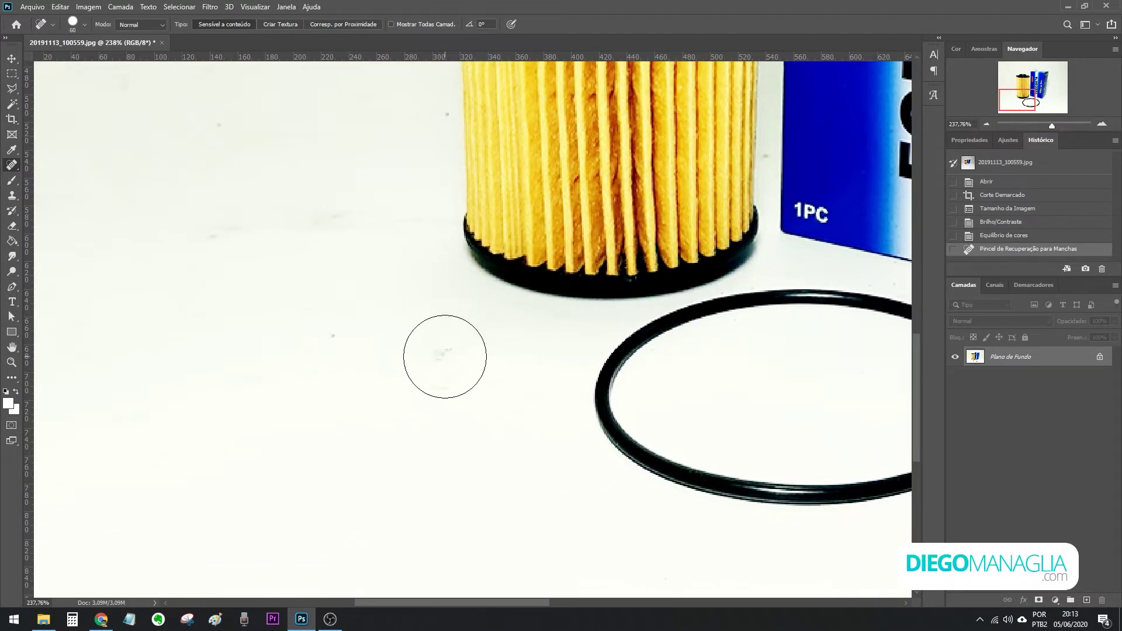
key("bracketleft")
key("bracketleft")
key("bracketleft")
key("bracketleft")
key("bracketleft")
Heal the dark specks and smudge on the white background, plus the filter's left base edge.
left_click(446, 354)
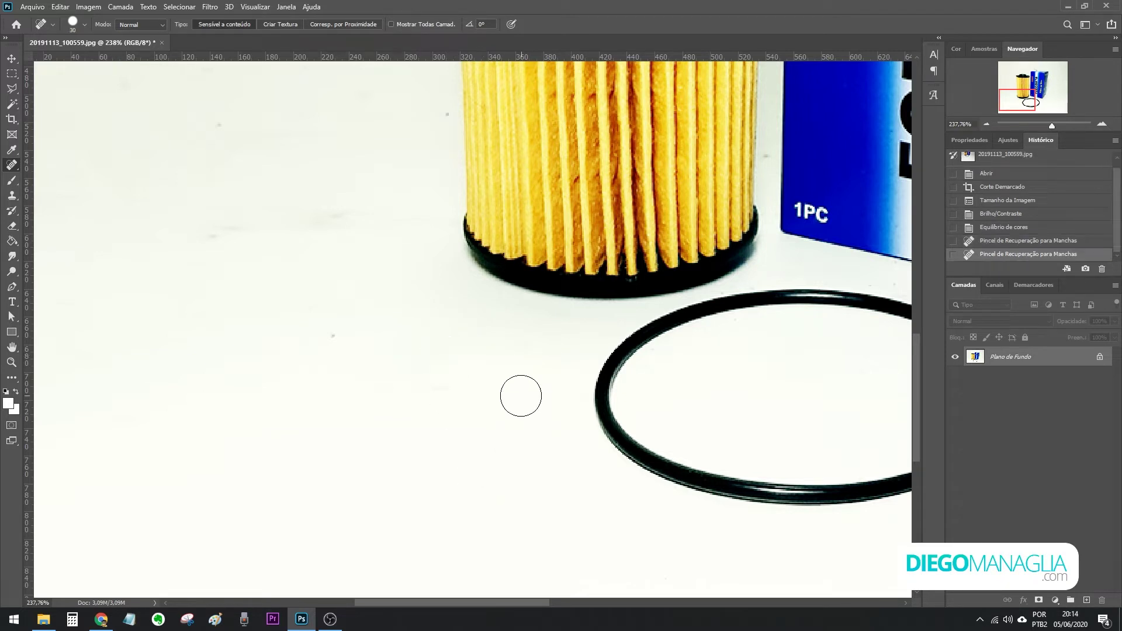
left_click(514, 399)
left_click_drag(461, 397, 415, 387)
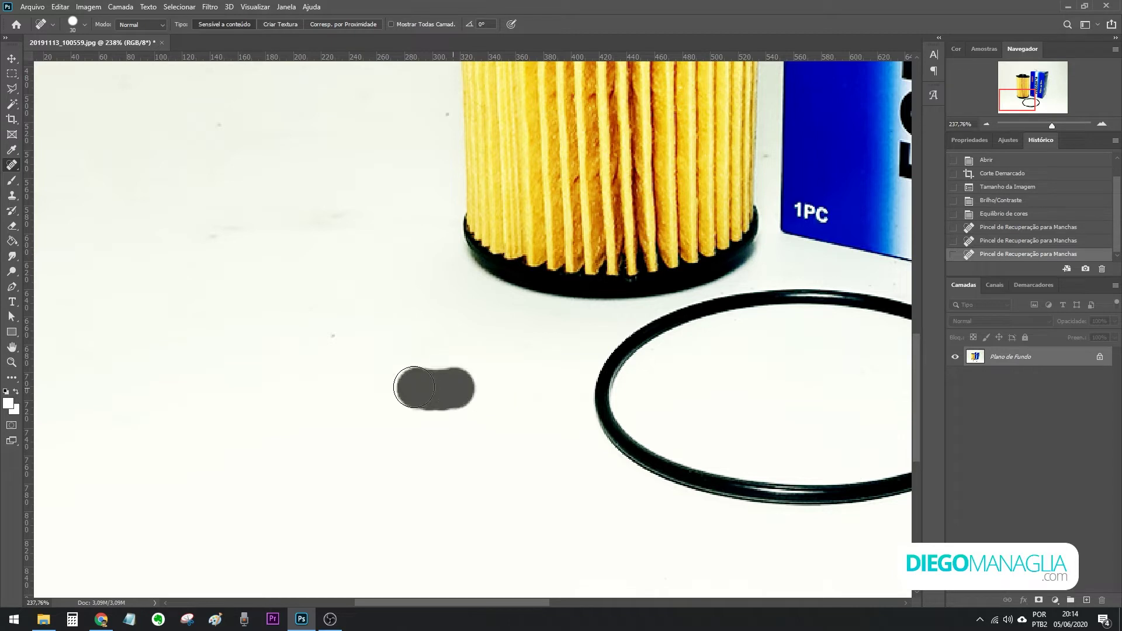
left_click(342, 346)
left_click(205, 235)
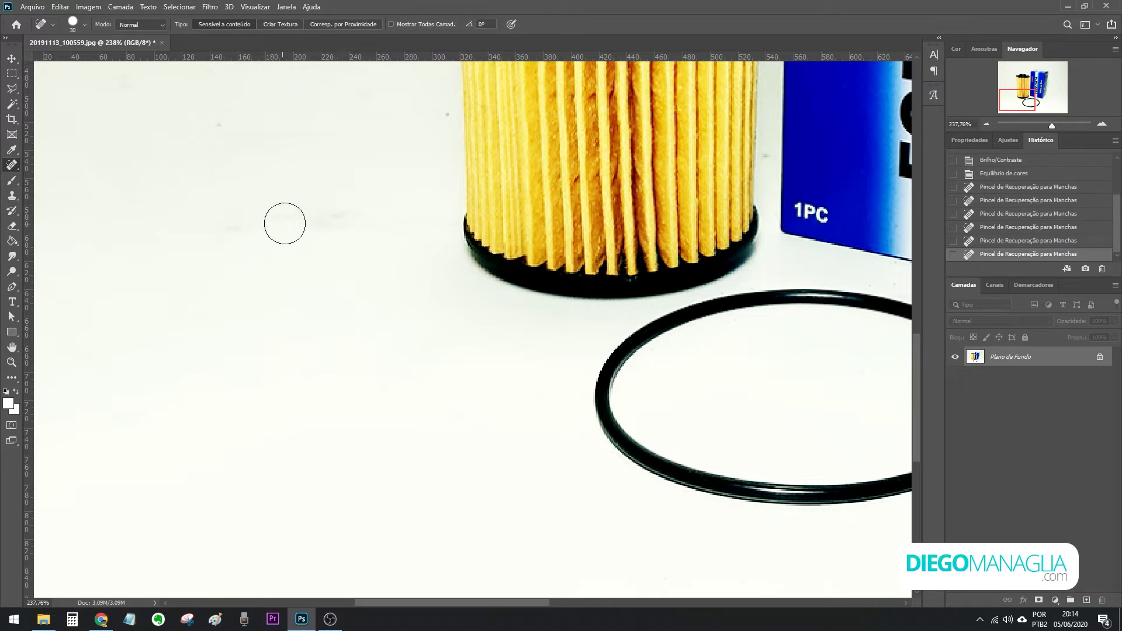
left_click(335, 213)
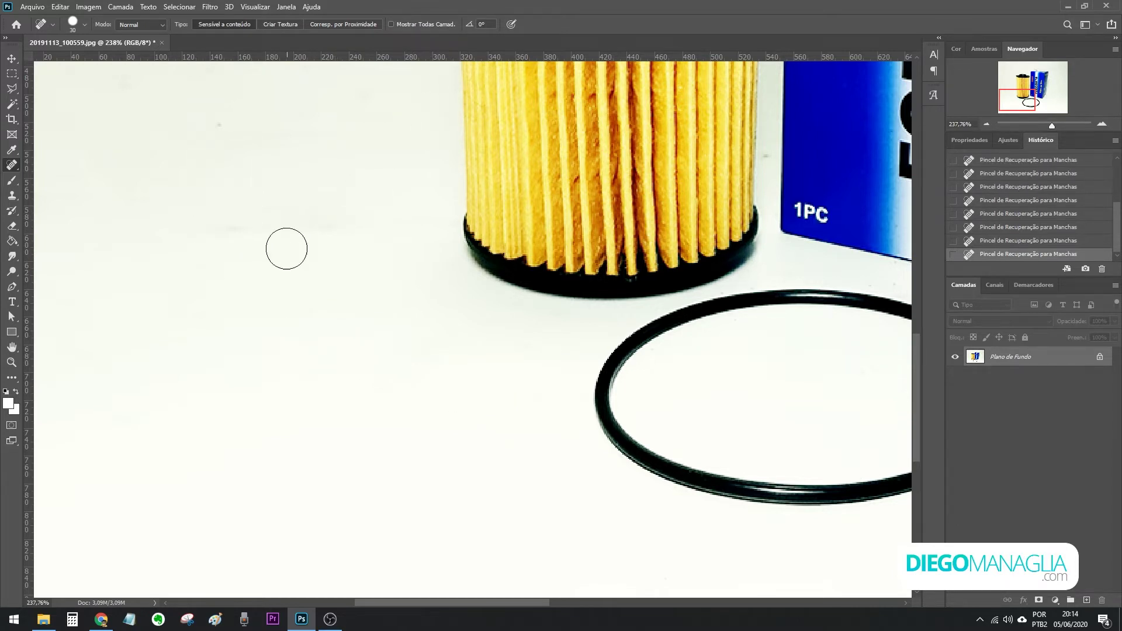
left_click(247, 208)
left_click_drag(253, 185, 352, 321)
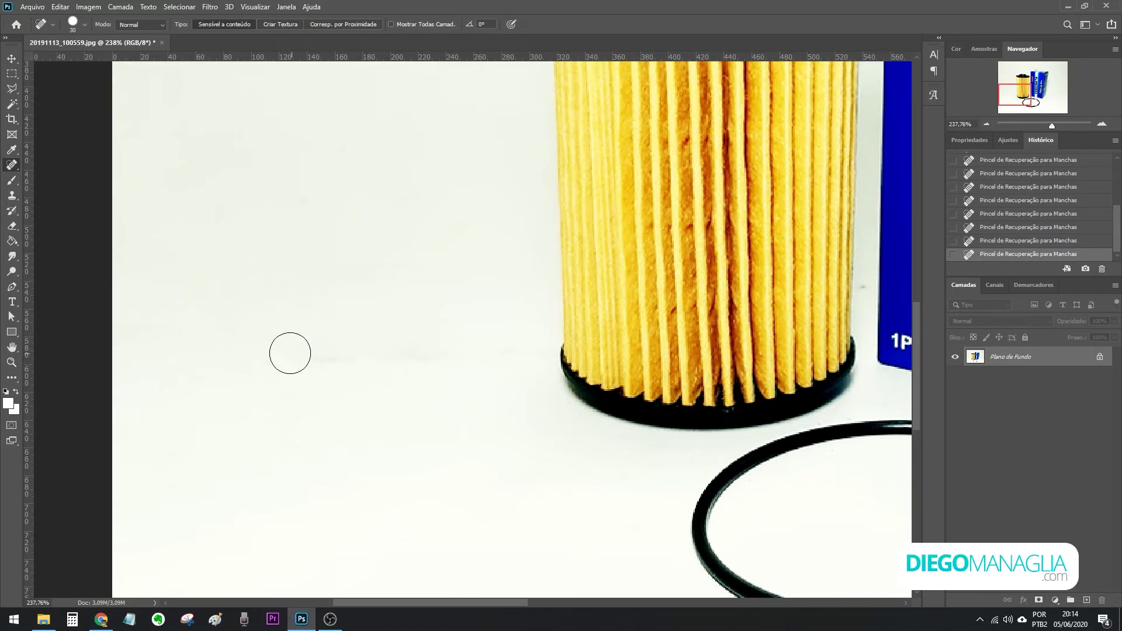
mouse_move(290, 354)
left_mouse_down()
mouse_move(507, 353)
mouse_move(334, 389)
left_mouse_up()
left_click_drag(575, 345, 552, 372)
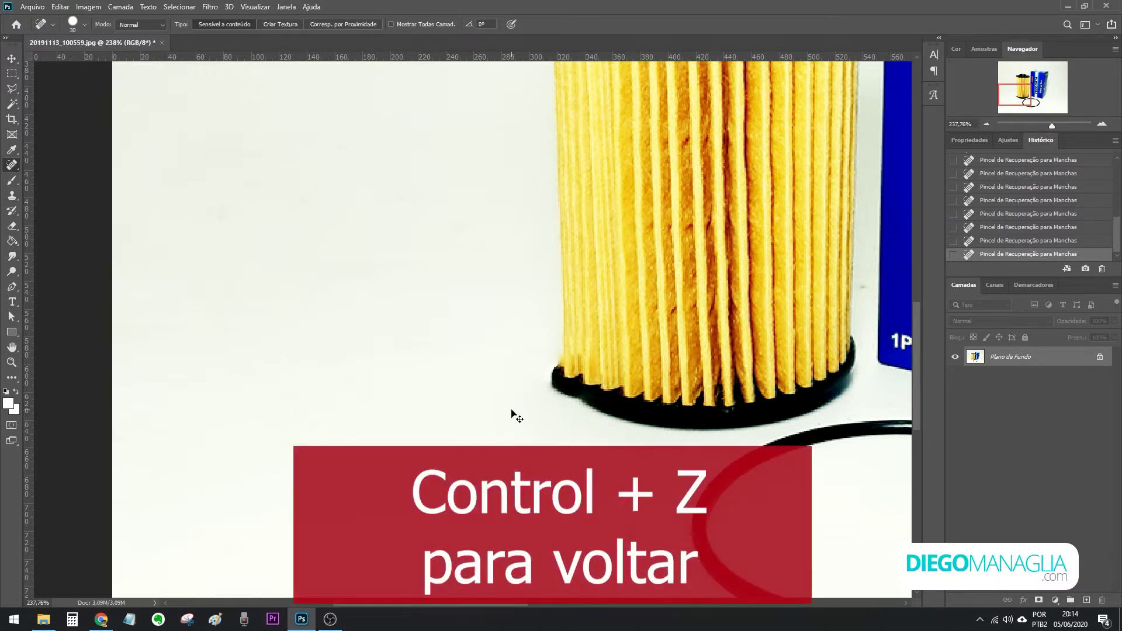
Undo the smeared healing stroke, shrink the brush and heal the grey speck beside the filter.
key("ctrl+z")
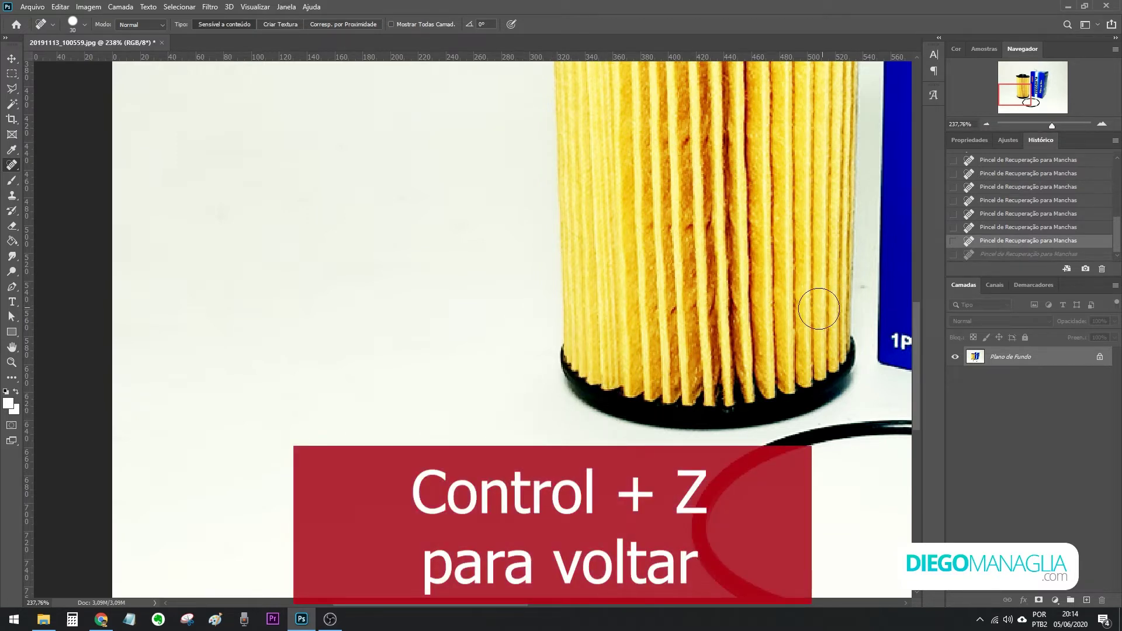
left_click_drag(786, 306, 526, 369)
scroll(543, 357, "up", 5)
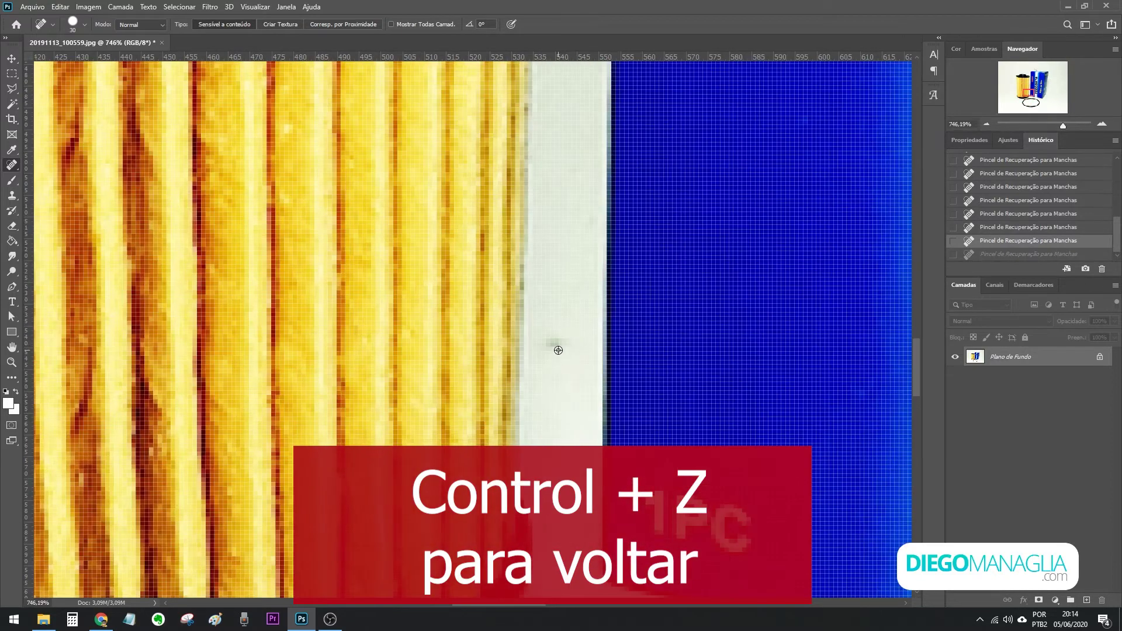
key("[")
key("[")
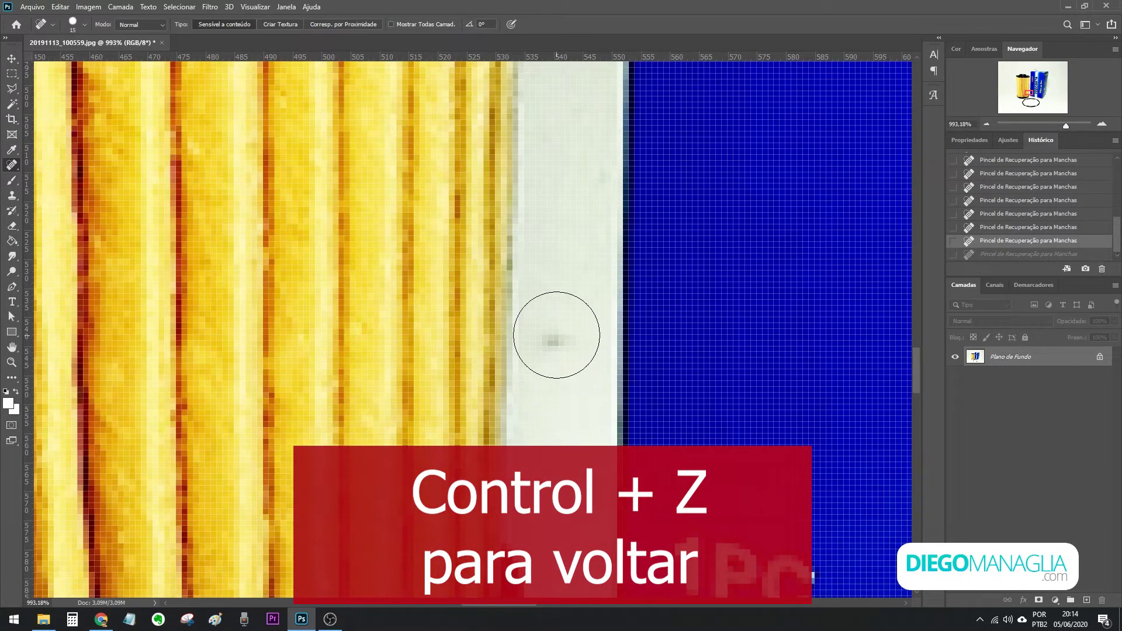
key("[")
left_click(554, 337)
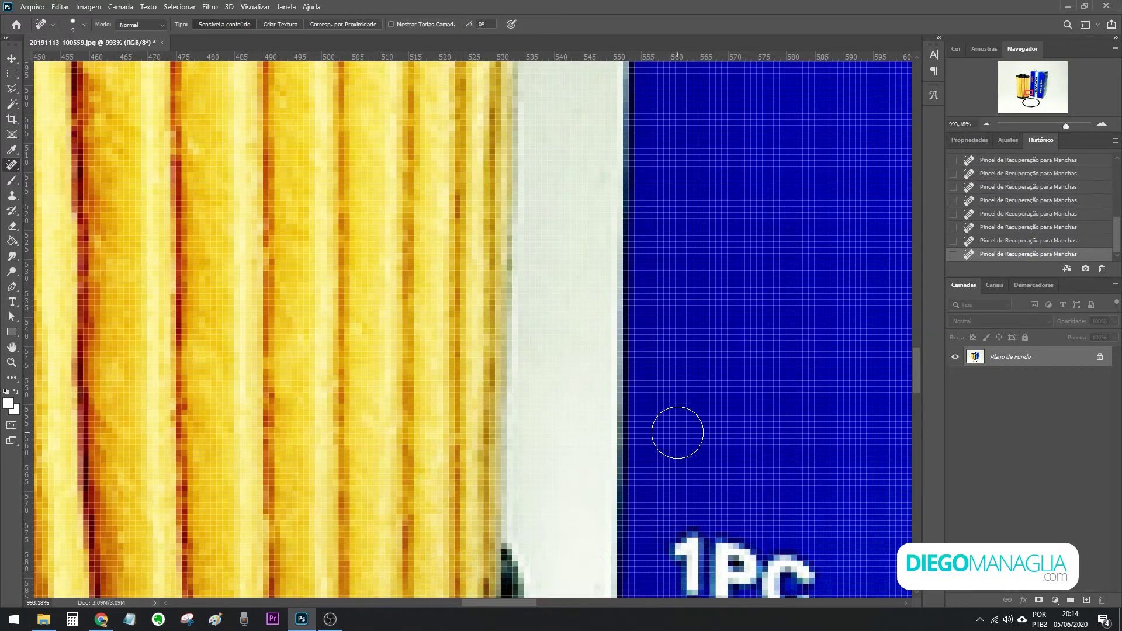
Zoom in and out to inspect the healed area between the filter and the box.
scroll(677, 430, "down", 2)
scroll(694, 290, "up", 1)
scroll(724, 496, "up", 3)
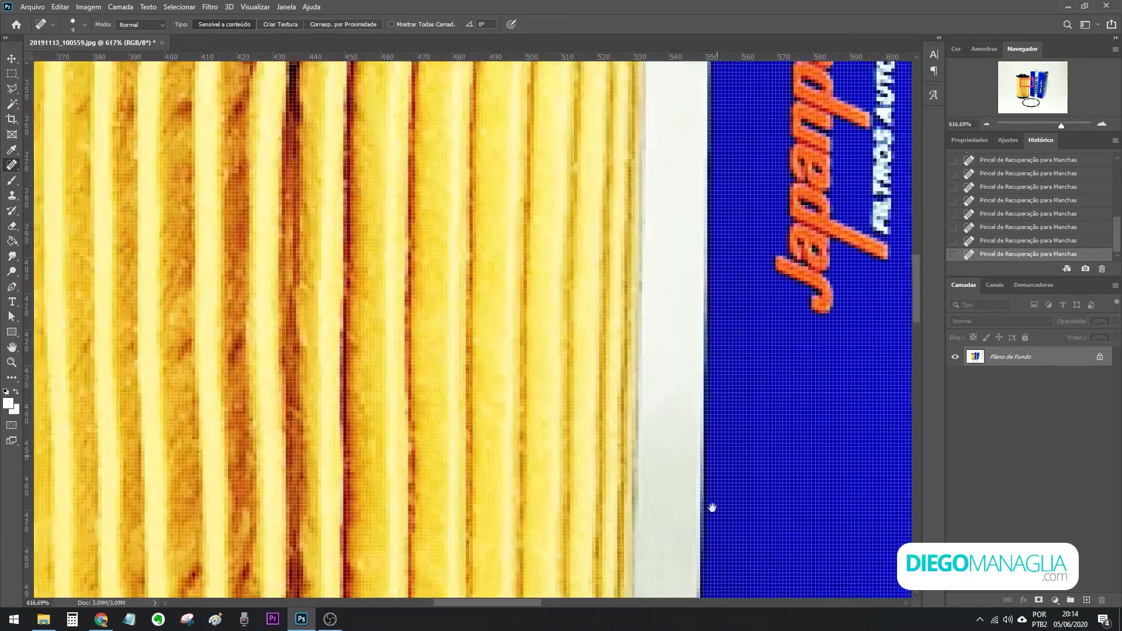
scroll(716, 444, "up", 3)
scroll(718, 409, "down", 2)
scroll(718, 462, "down", 2)
scroll(710, 452, "down", 2)
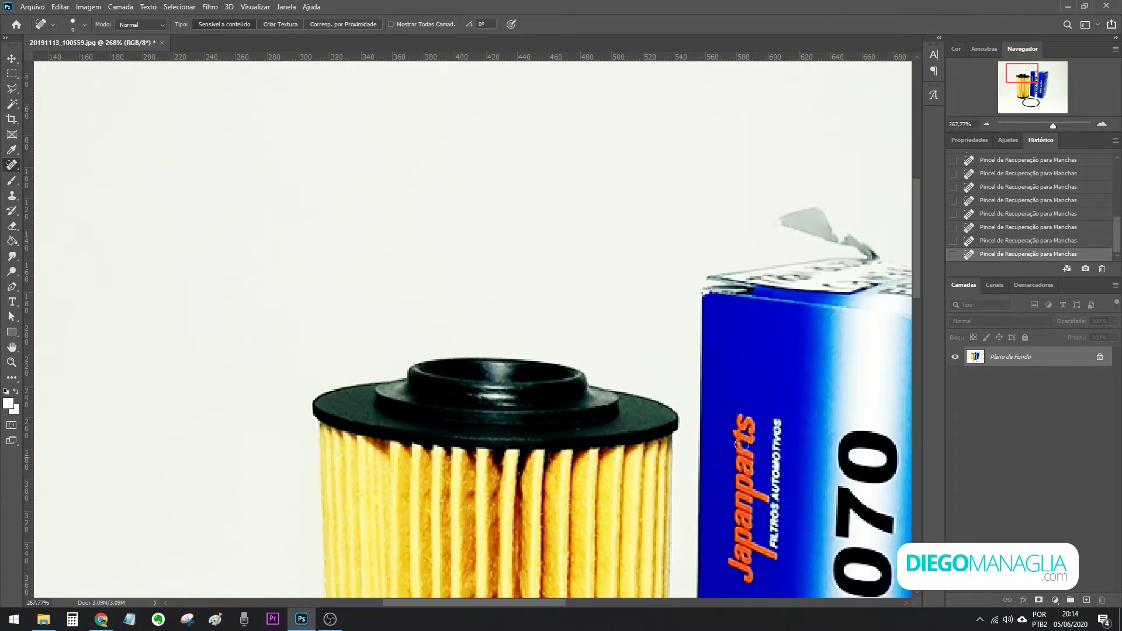
scroll(672, 432, "down", 1)
scroll(630, 311, "up", 2)
scroll(636, 310, "up", 2)
scroll(647, 358, "up", 2)
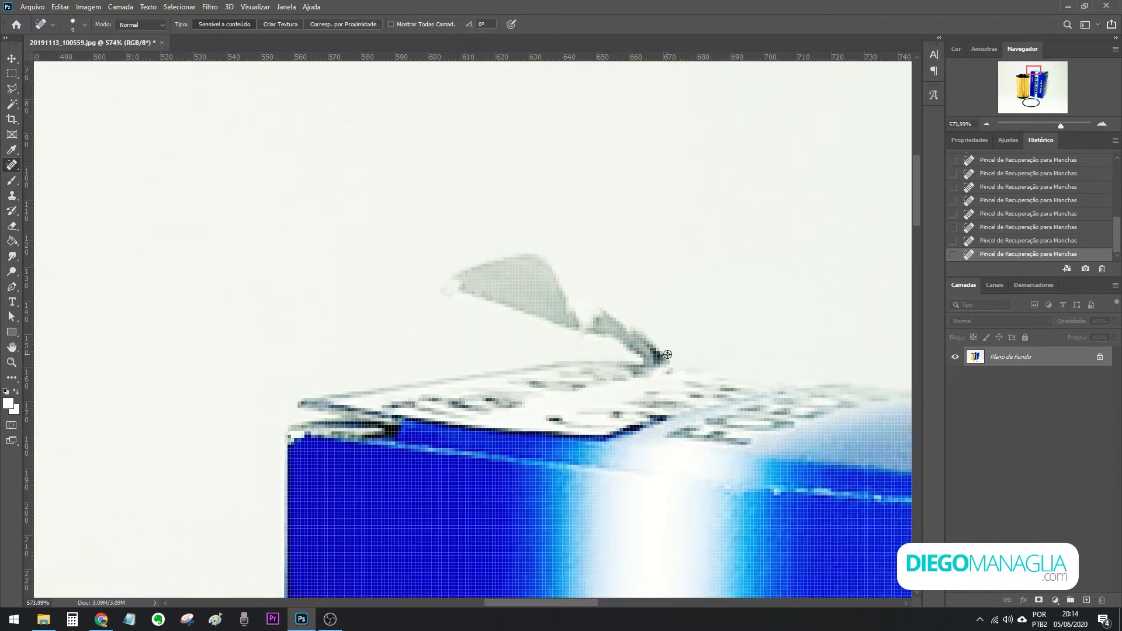
scroll(672, 354, "up", 2)
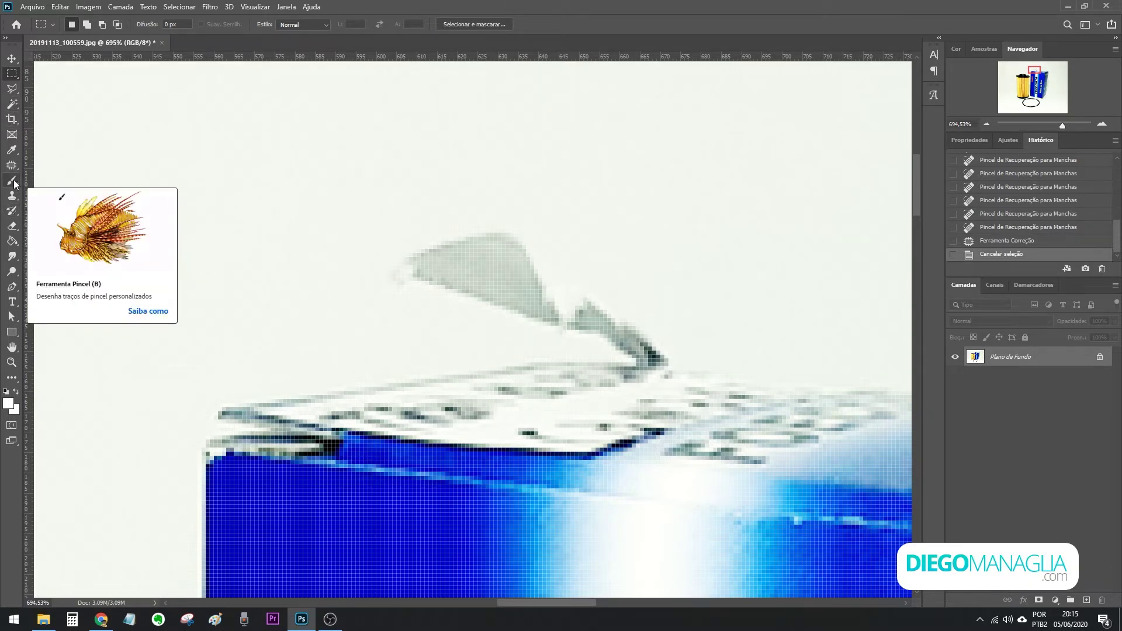
Pick a smaller standard brush and sample the off-white background as the foreground colour.
left_click_drag(14, 184, 100, 186)
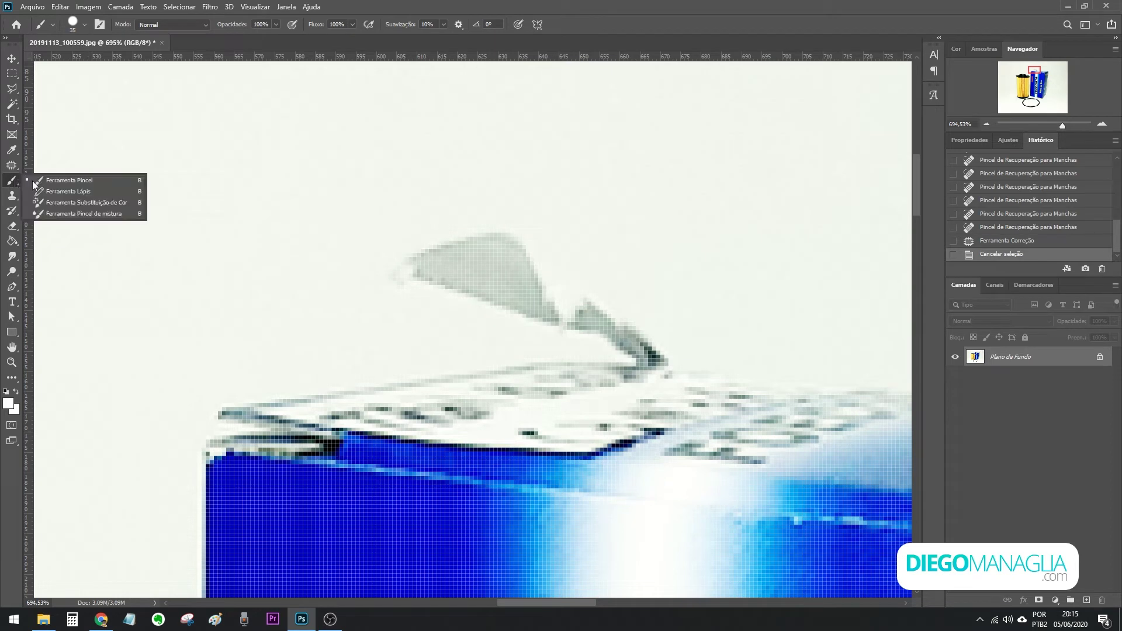
left_click(96, 181)
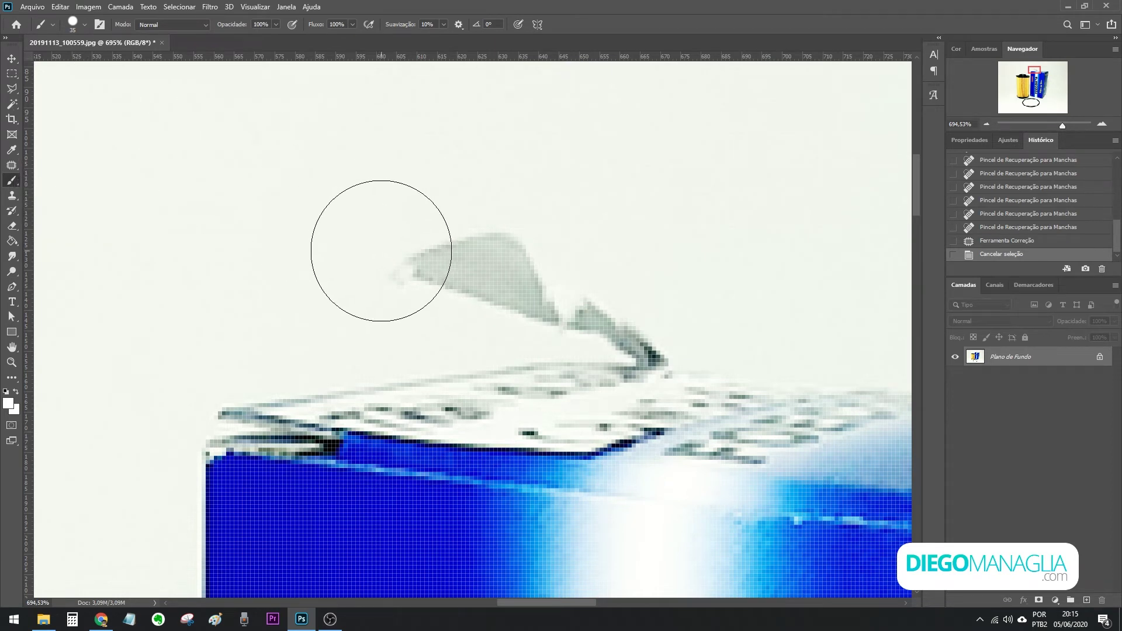
key("bracketleft")
key("bracketleft")
key("bracketleft")
key("bracketleft")
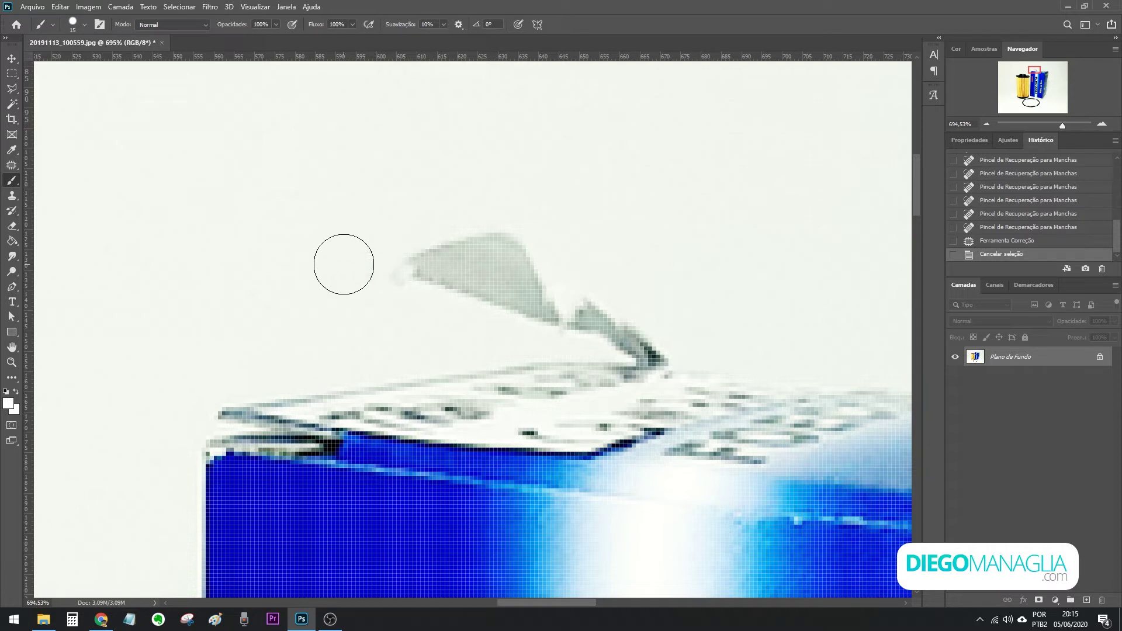
left_click(8, 402)
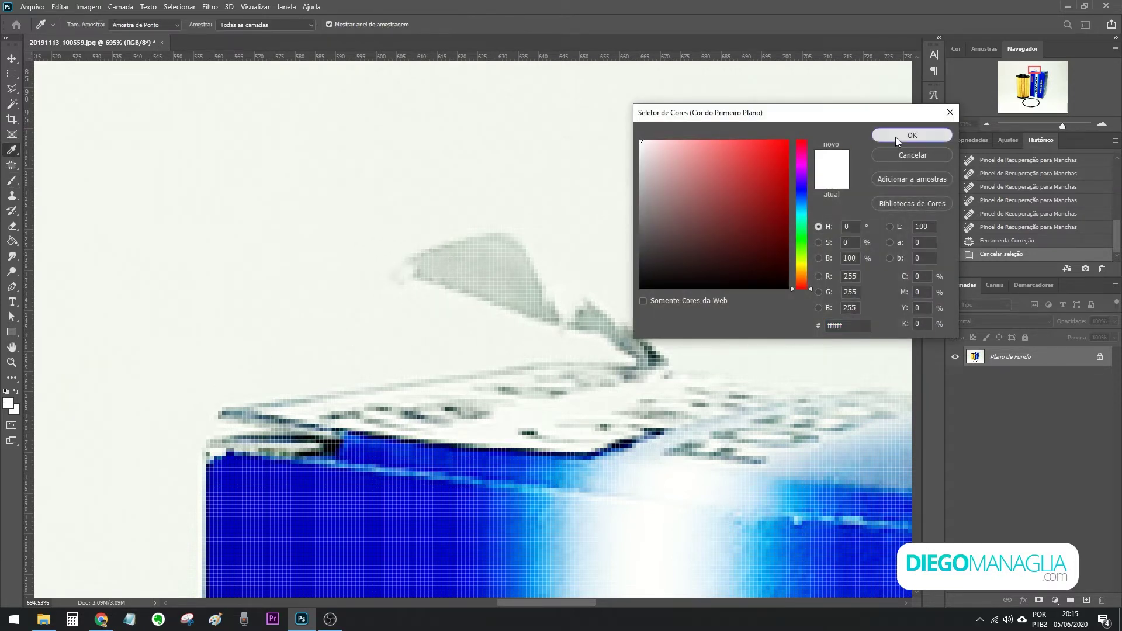
left_click(913, 135)
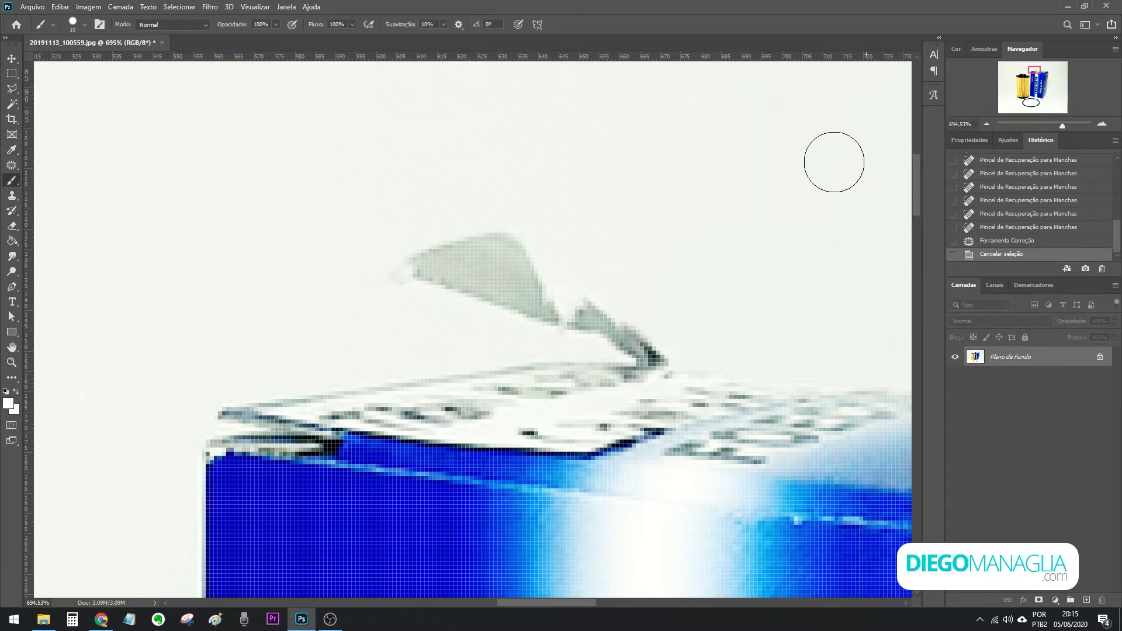
left_click(10, 407)
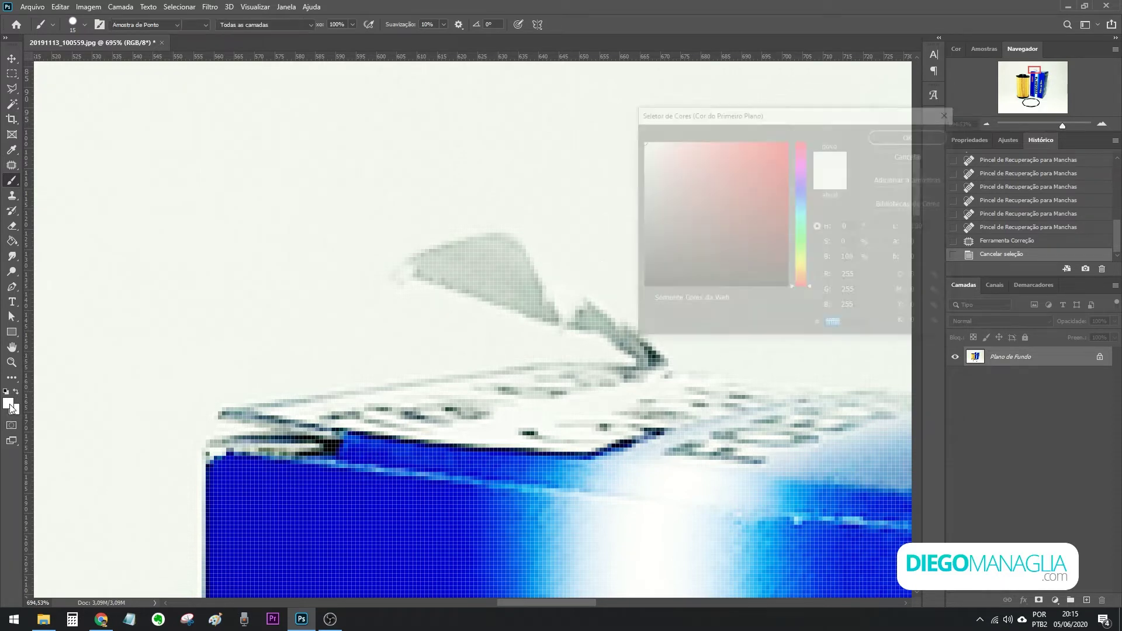
left_click(520, 178)
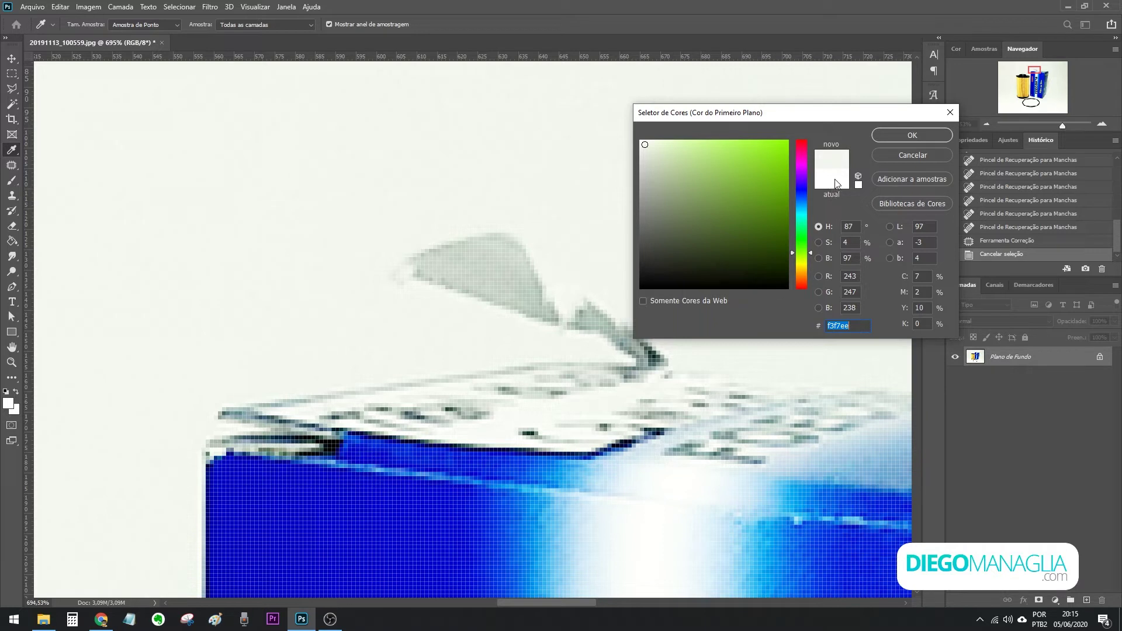
left_click(912, 136)
Soften the brush edge and paint a white test stroke on the box, then undo it.
key("b")
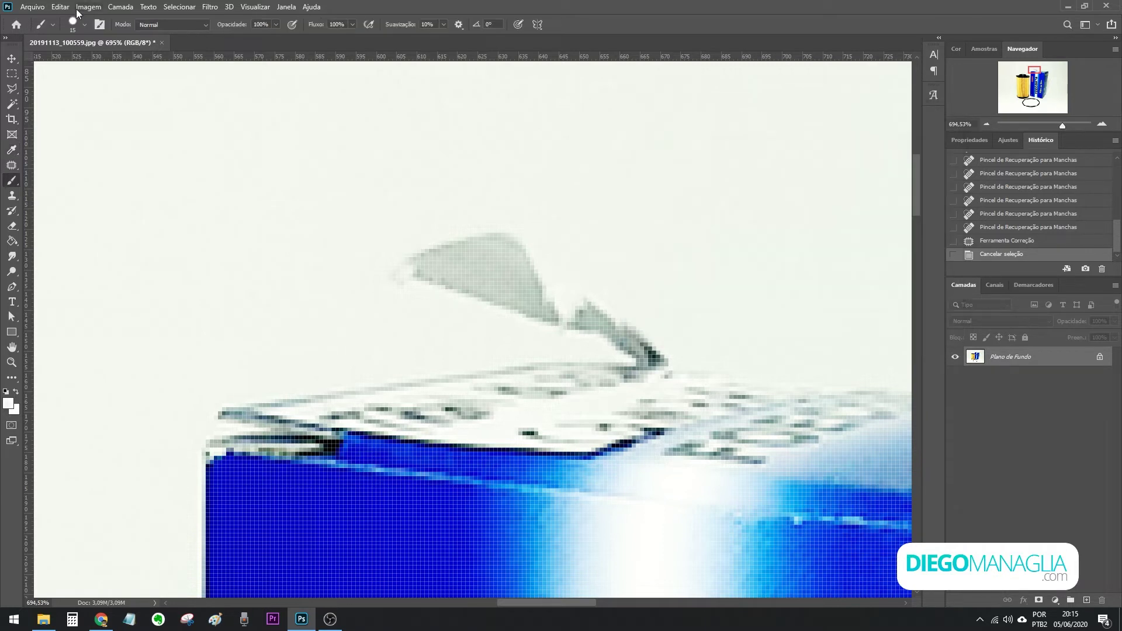
left_click(86, 24)
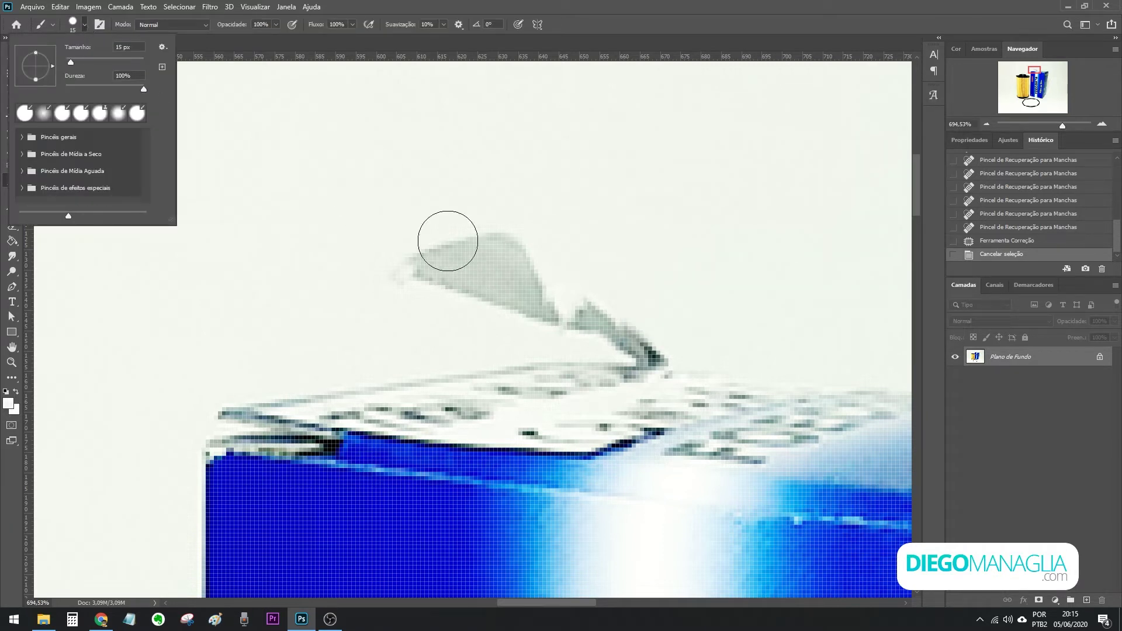
left_click_drag(145, 89, 74, 89)
left_click(85, 25)
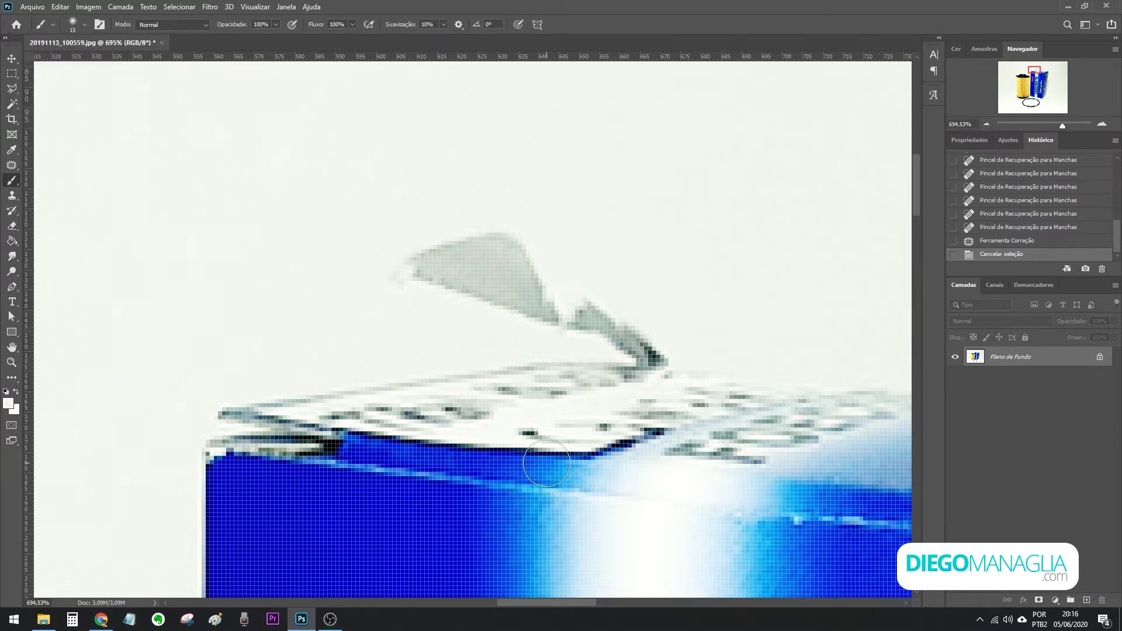
scroll(489, 446, "down", 3)
scroll(420, 441, "down", 3)
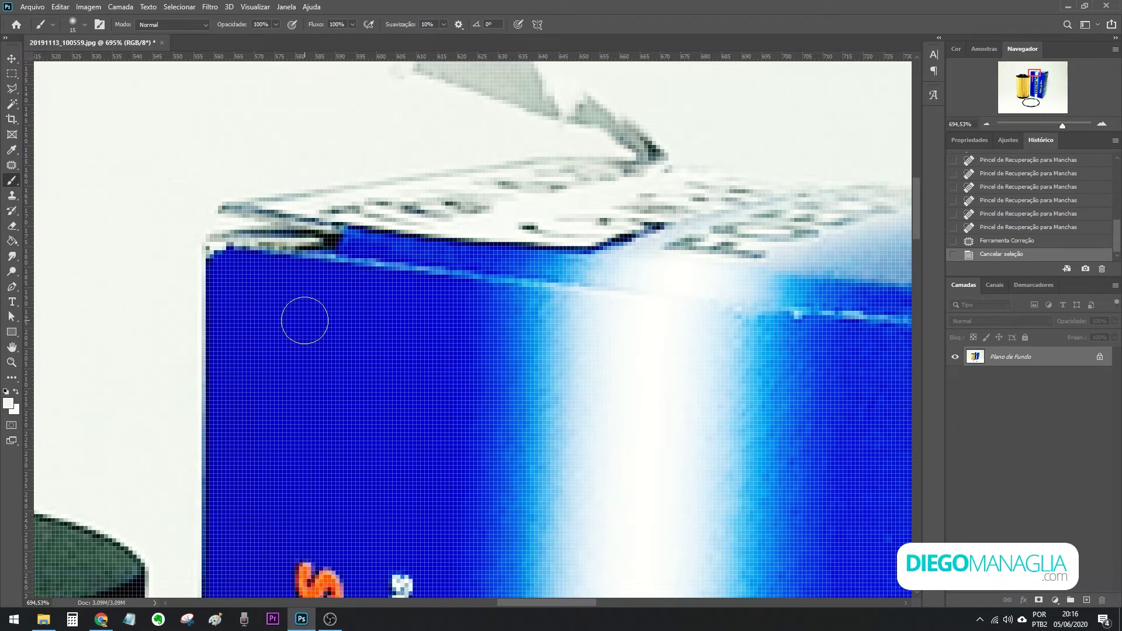
left_click_drag(309, 302, 319, 474)
key("ctrl+z")
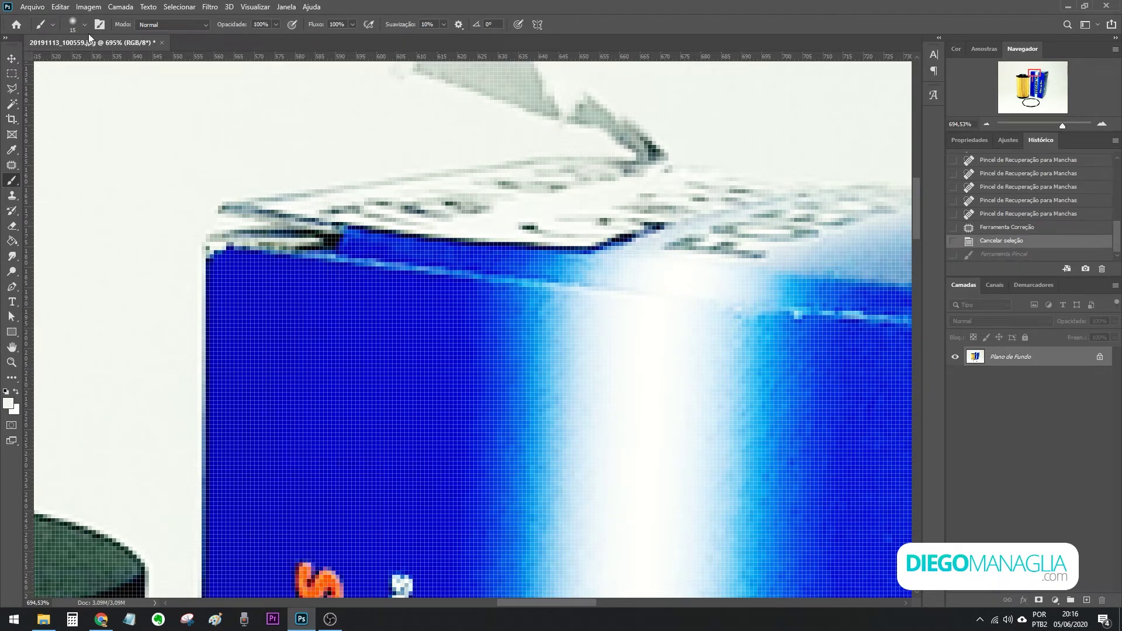
Try a full-hardness white stroke on the box and undo it.
left_click(85, 26)
left_click_drag(73, 92, 144, 89)
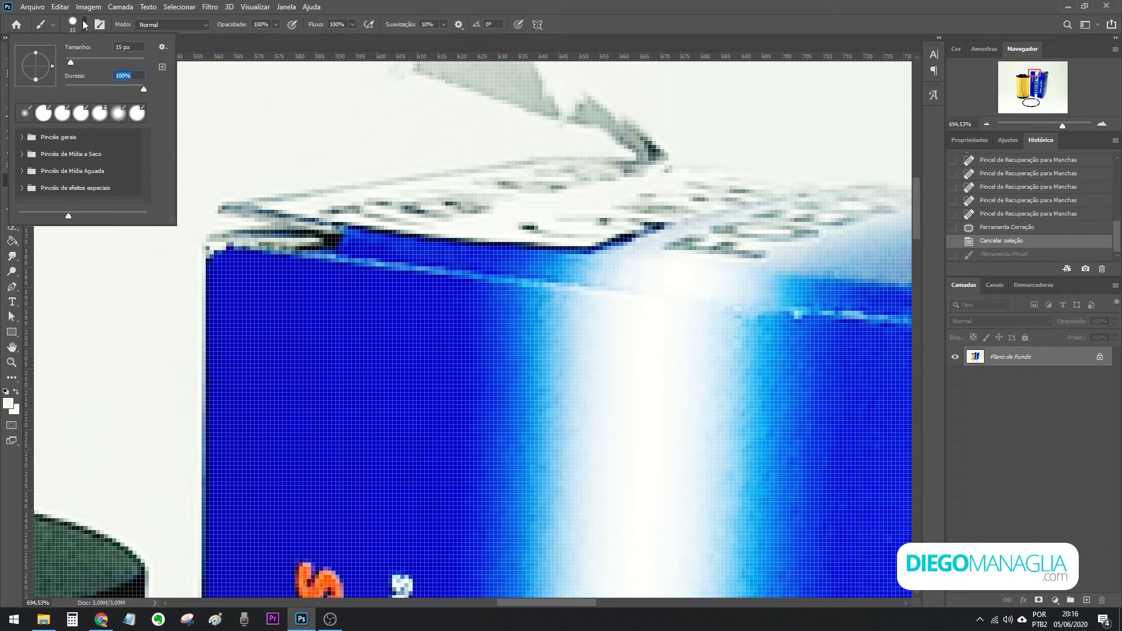
key("Return")
left_click_drag(342, 338, 355, 439)
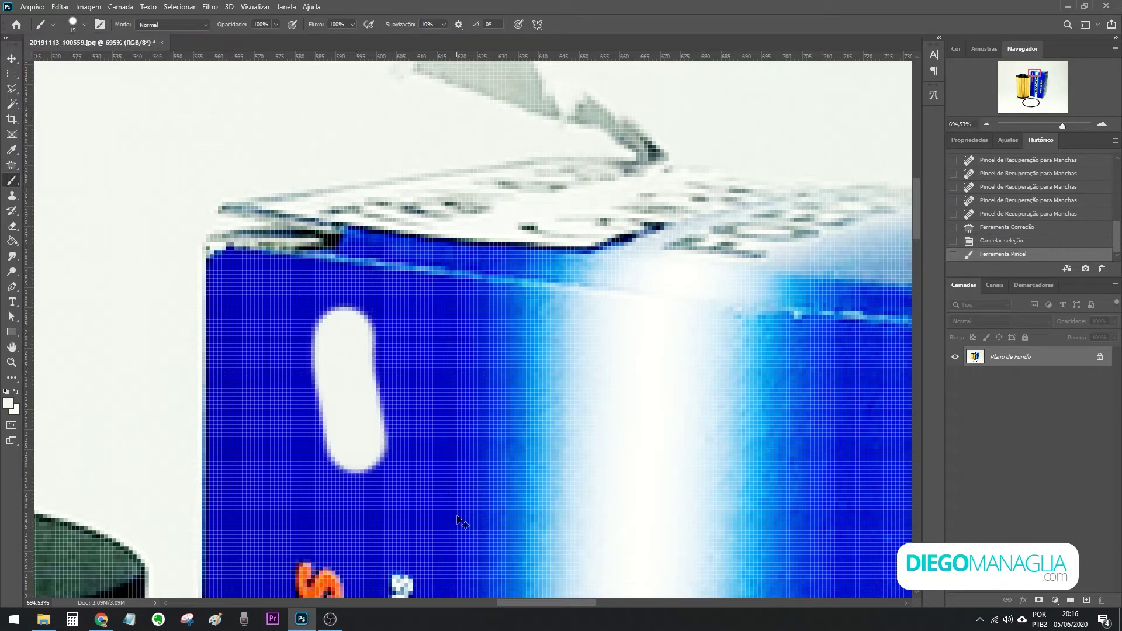
key("ctrl+z")
Set brush hardness to about 50% and paint white over the top of the grey flap.
scroll(493, 380, "up", 5)
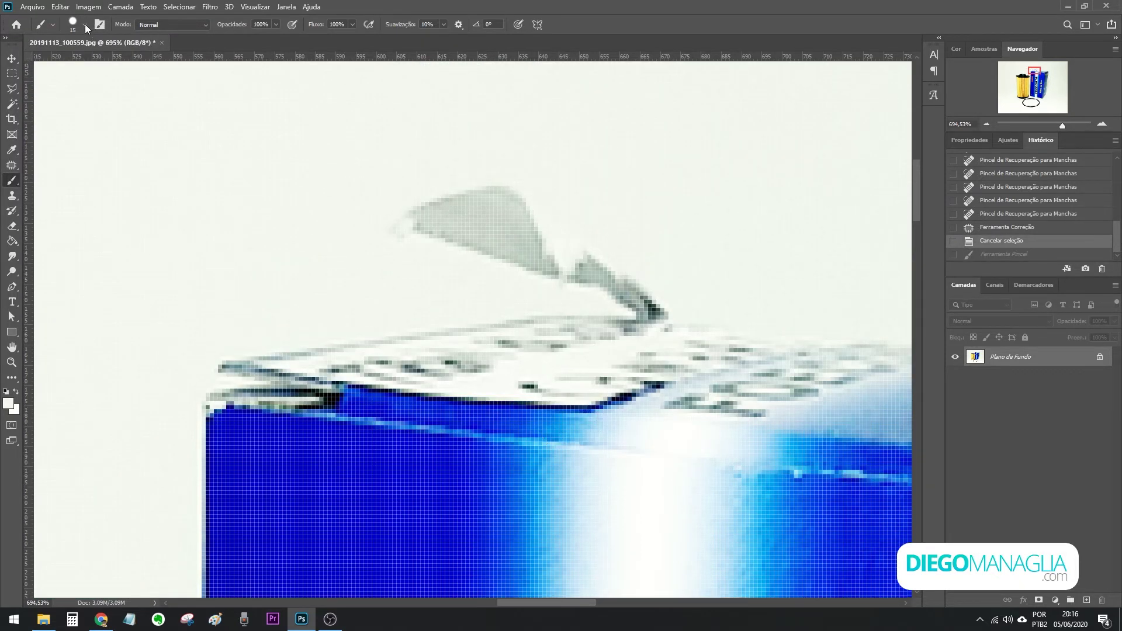
left_click(84, 25)
left_click_drag(144, 87, 106, 89)
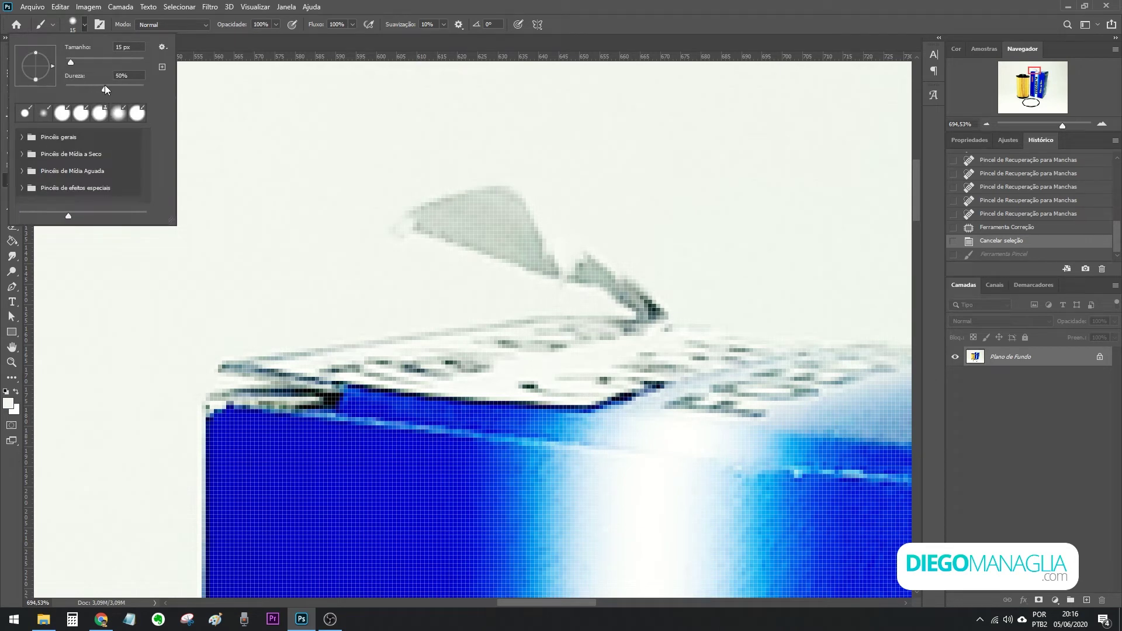
key("Return")
mouse_move(538, 188)
left_mouse_down()
mouse_move(380, 210)
mouse_move(639, 244)
mouse_move(544, 268)
mouse_move(664, 275)
mouse_move(642, 283)
left_mouse_up()
scroll(716, 298, "down", 5)
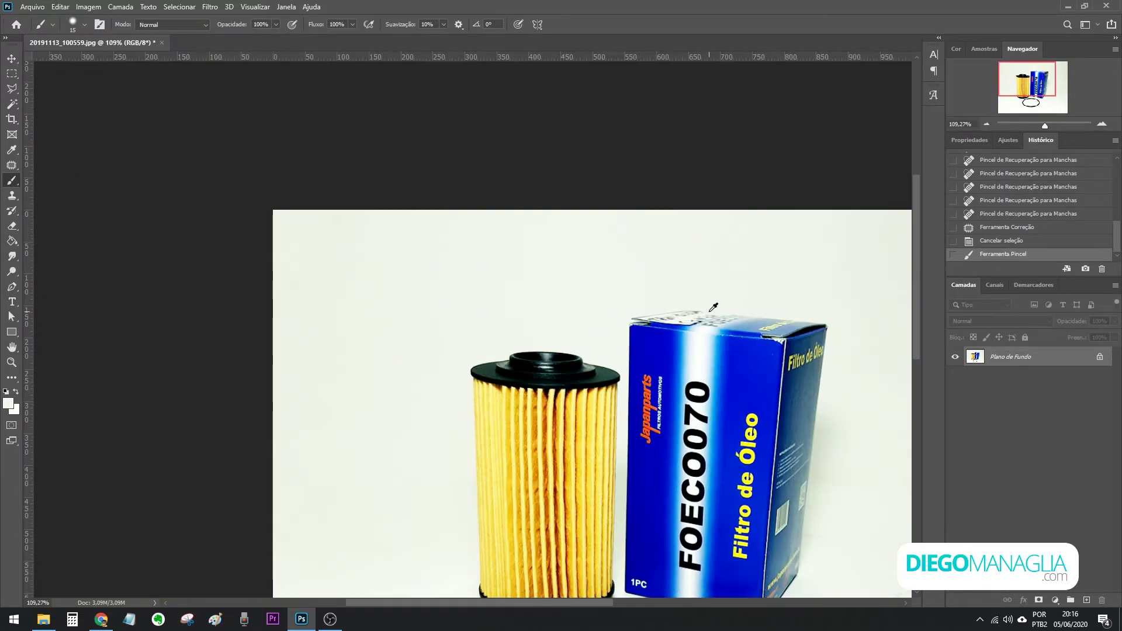
Set brush opacity to 51%, compare a translucent stroke over the Japanparts logo, then undo it.
scroll(714, 307, "down", 2)
scroll(553, 231, "up", 4)
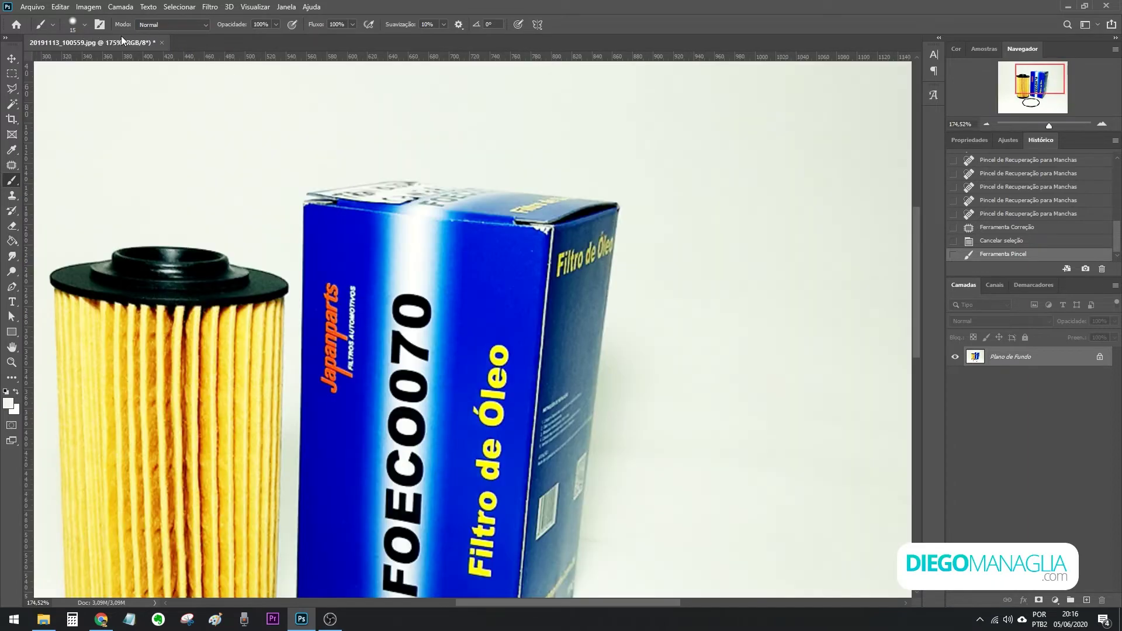
left_click(276, 25)
left_click_drag(336, 230, 345, 350)
key("ctrl+z")
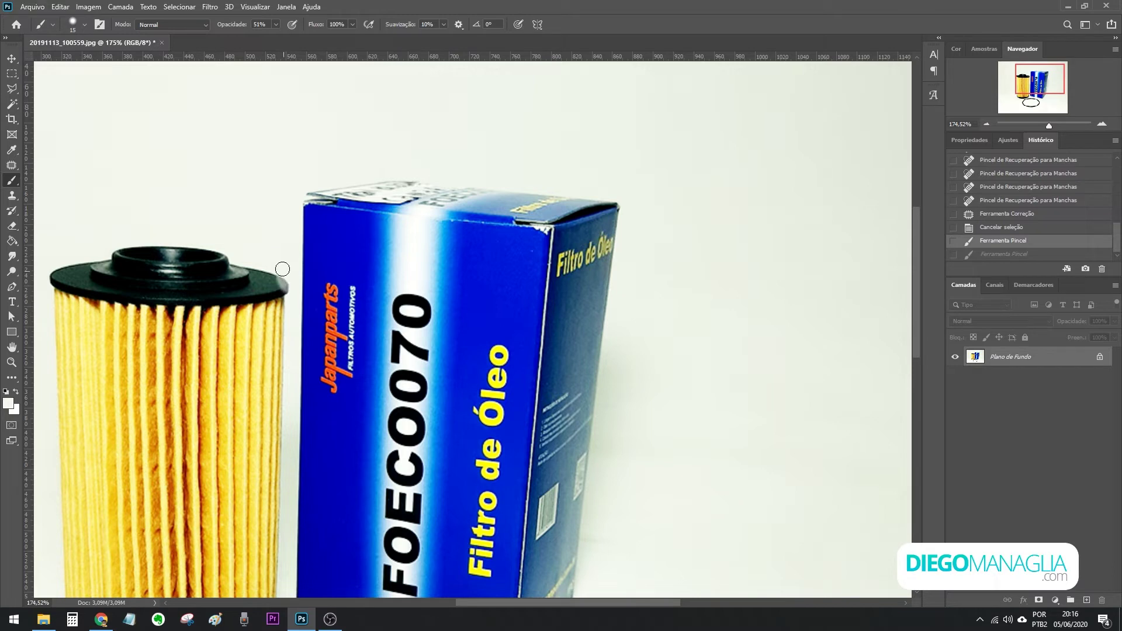
key("ctrl+shift+z")
key("ctrl+z")
scroll(251, 132, "down", 5)
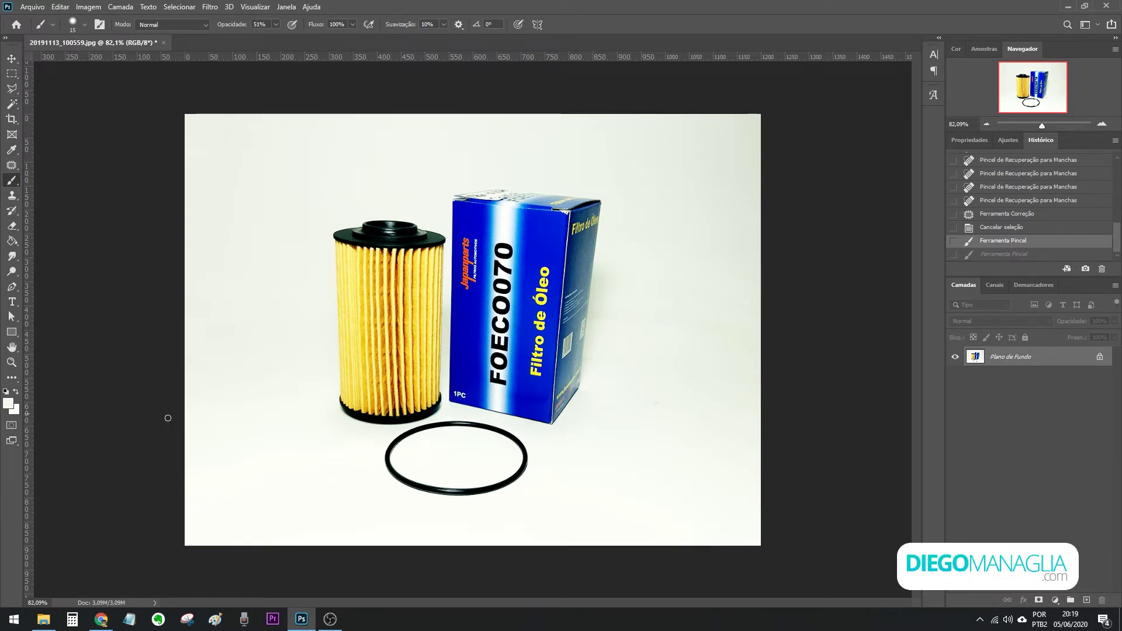
Drag logo-diego-managlia-210x70.png from the File Explorer folder onto the product photo.
left_click(44, 621)
mouse_move(523, 231)
left_mouse_down()
mouse_move(338, 312)
mouse_move(524, 227)
left_mouse_up()
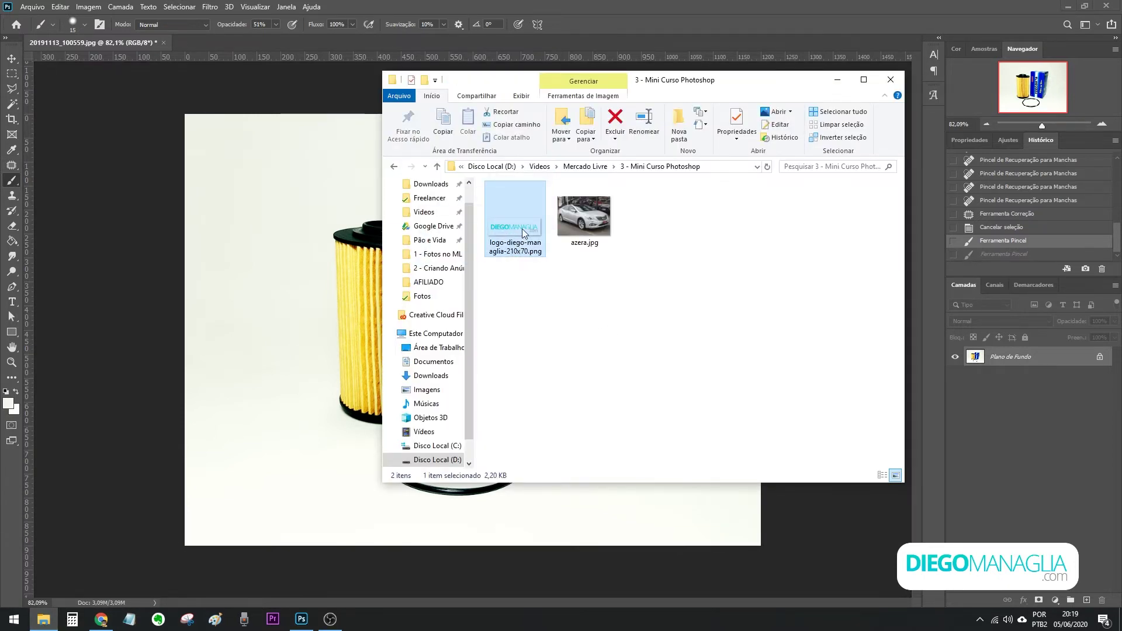
left_click_drag(696, 79, 830, 68)
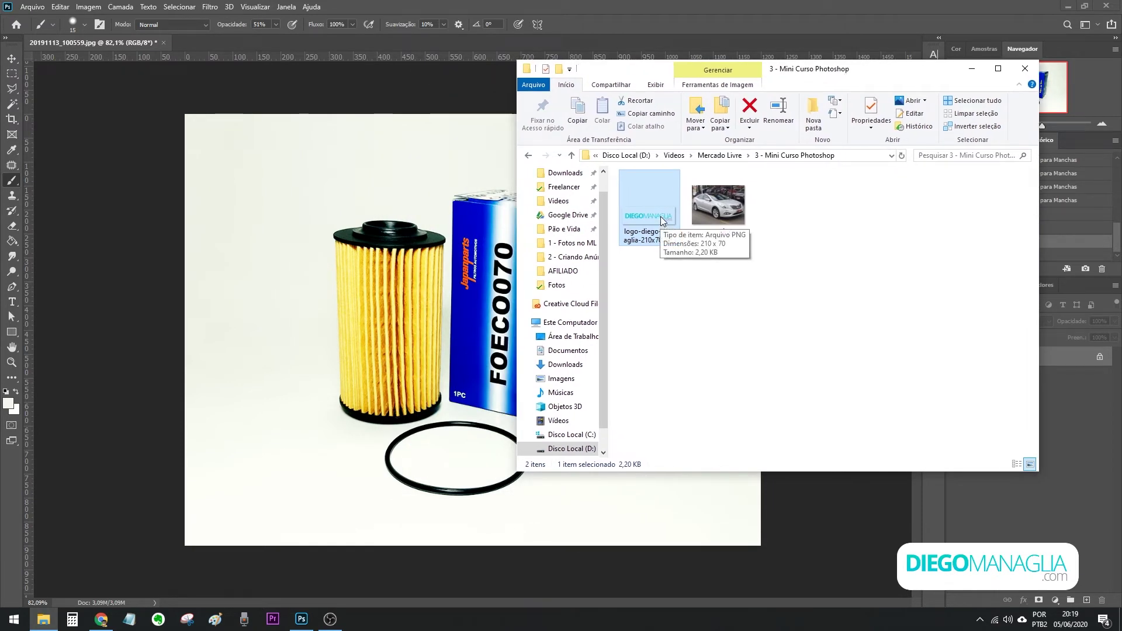
left_click_drag(660, 219, 454, 293)
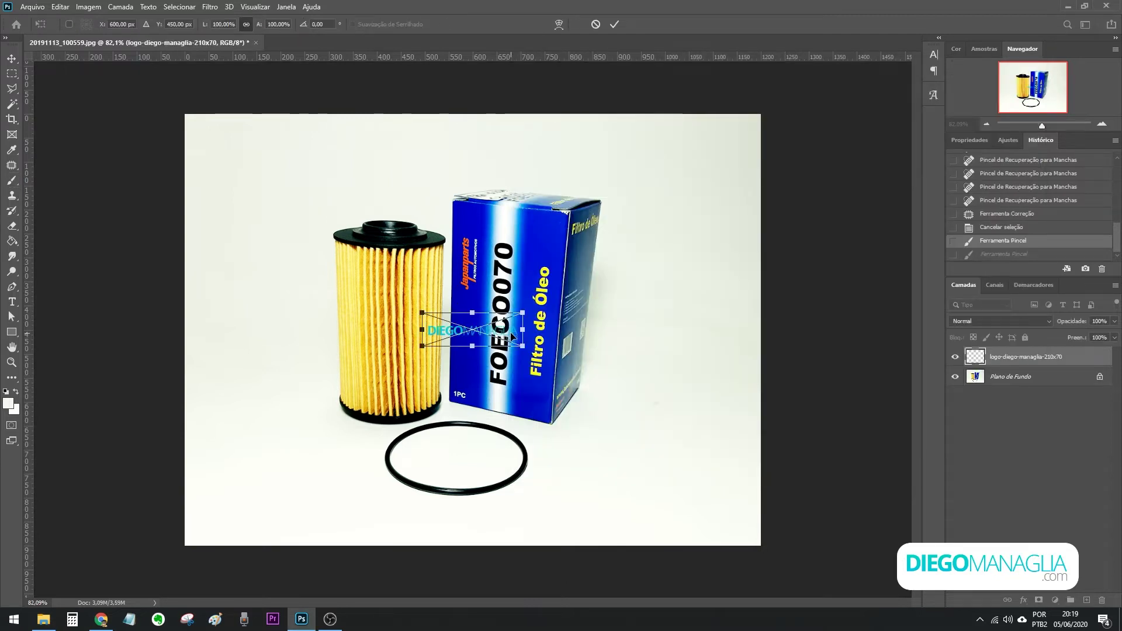
Commit the placed logo, move it lower beside the box edge, and lower its opacity.
left_click_drag(512, 337, 467, 304)
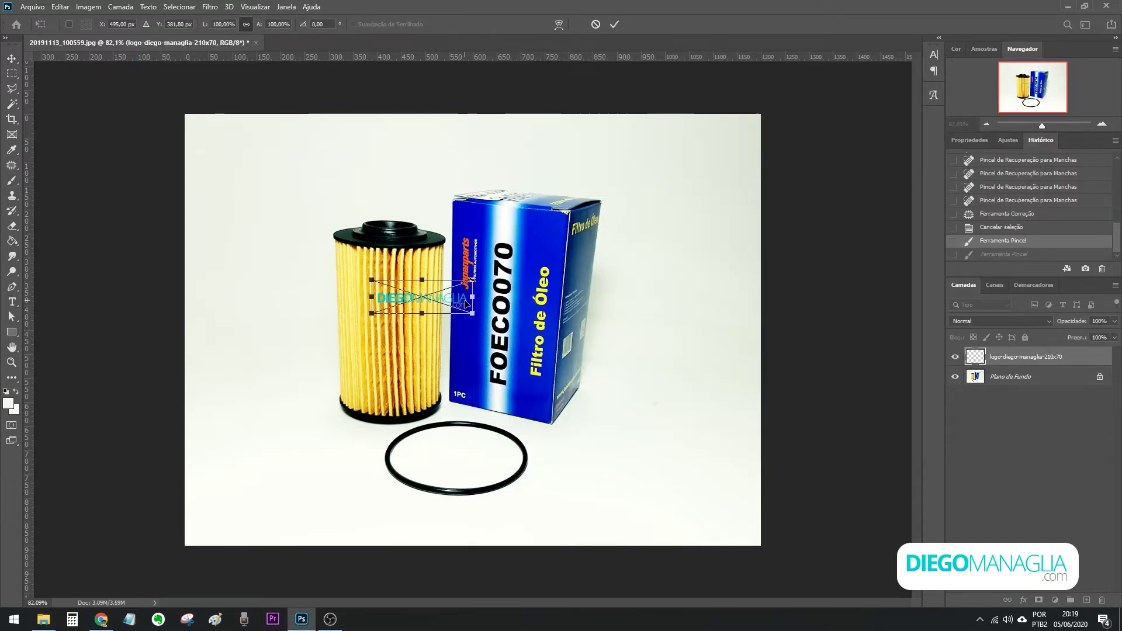
key("Return")
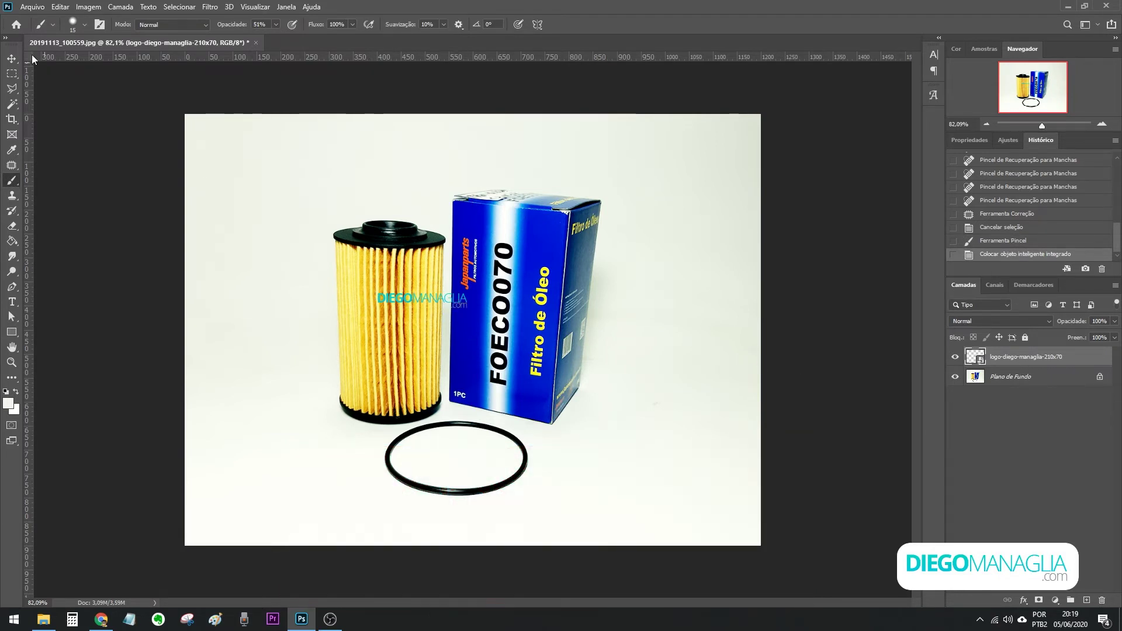
key("v")
mouse_move(449, 310)
left_mouse_down()
mouse_move(481, 362)
mouse_move(472, 406)
left_mouse_up()
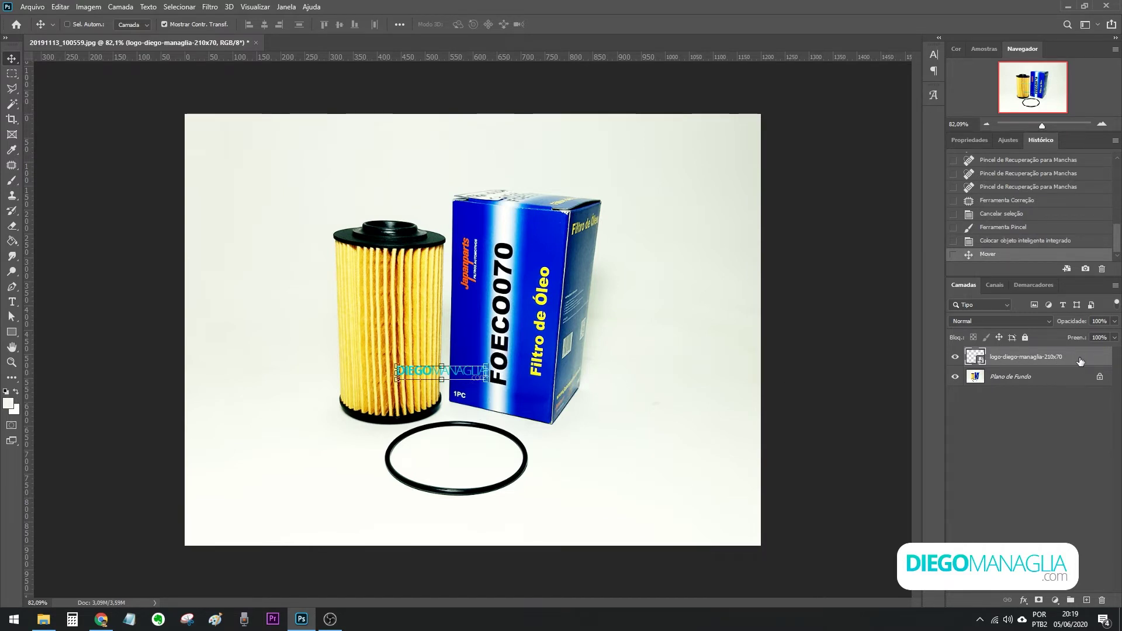
left_click(954, 358)
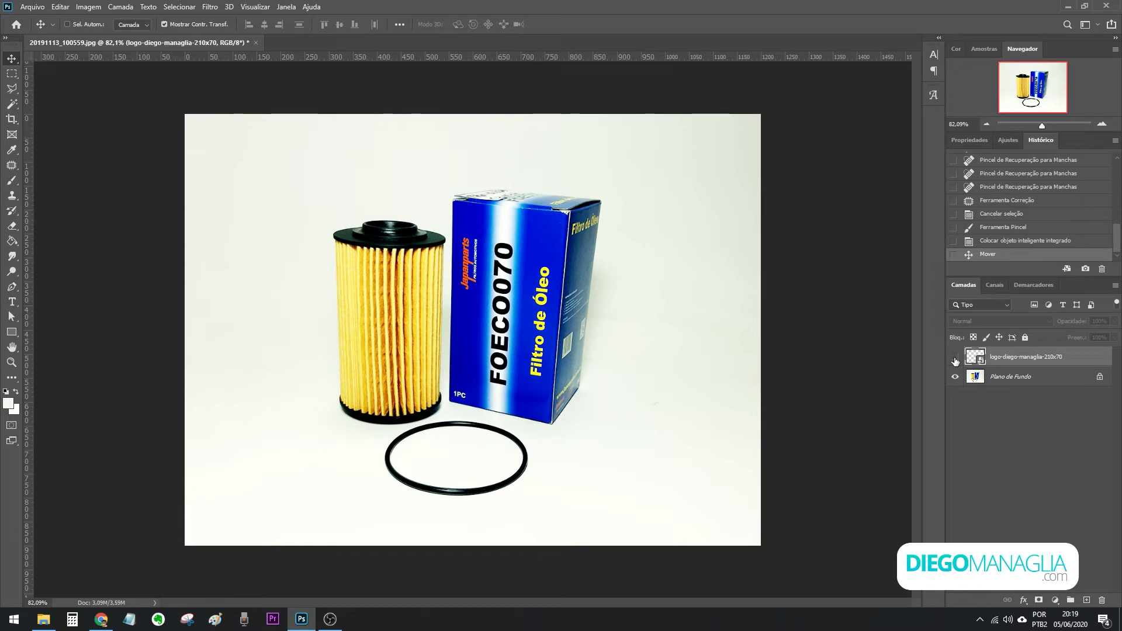
left_click(955, 358)
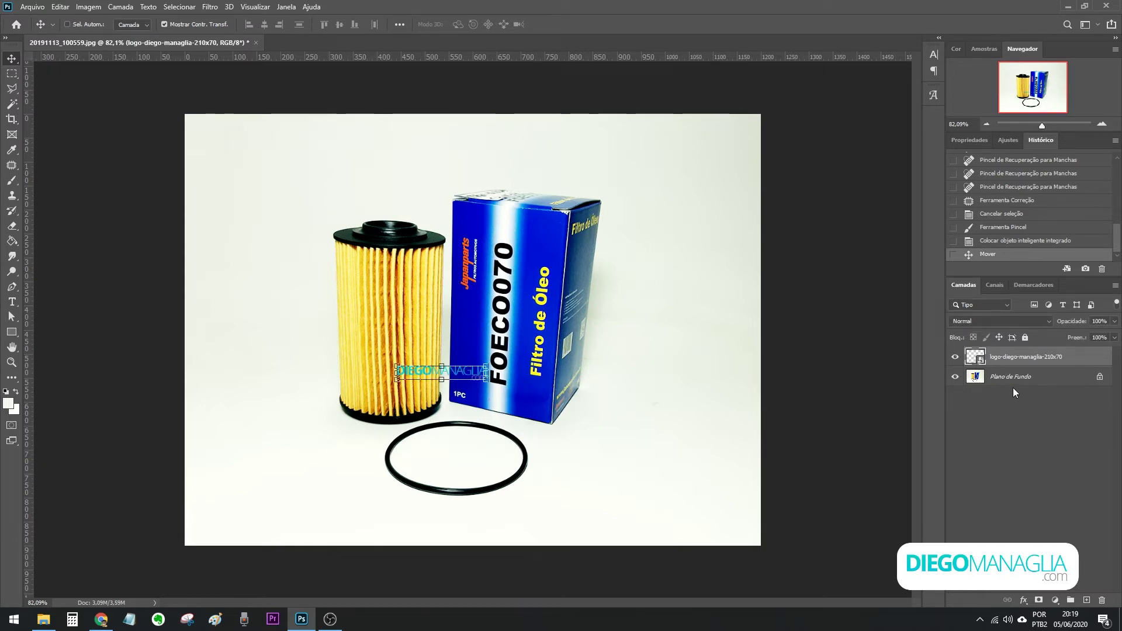
mouse_move(1068, 325)
left_mouse_down()
mouse_move(1031, 327)
mouse_move(1079, 330)
left_mouse_up()
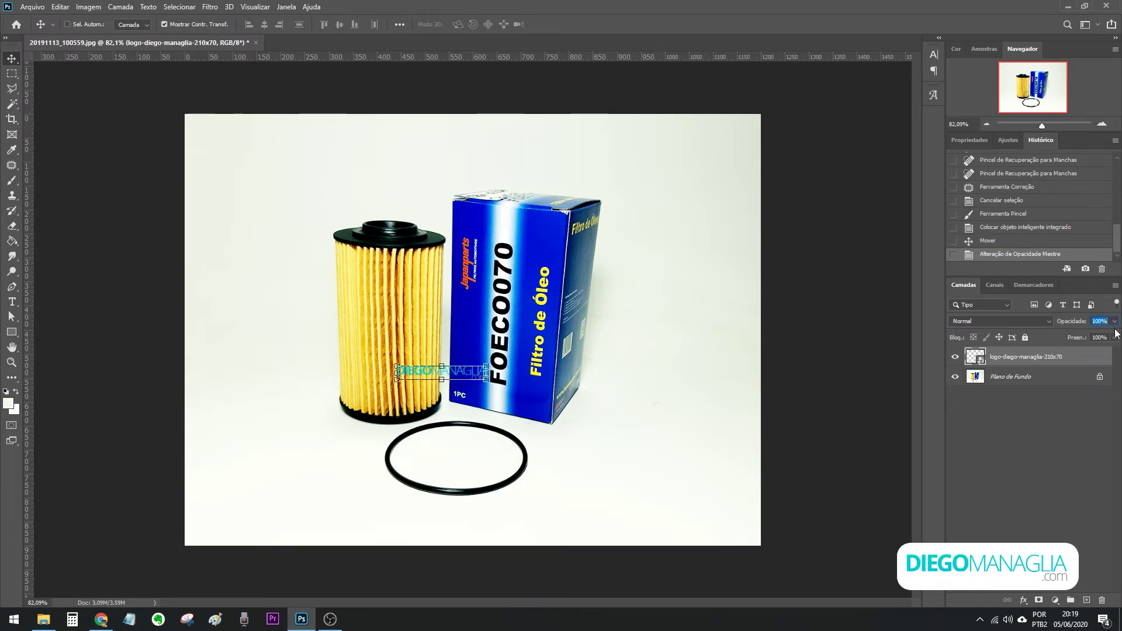
Give the logo layer a white Outside stroke of about 2 px.
double_click(1089, 364)
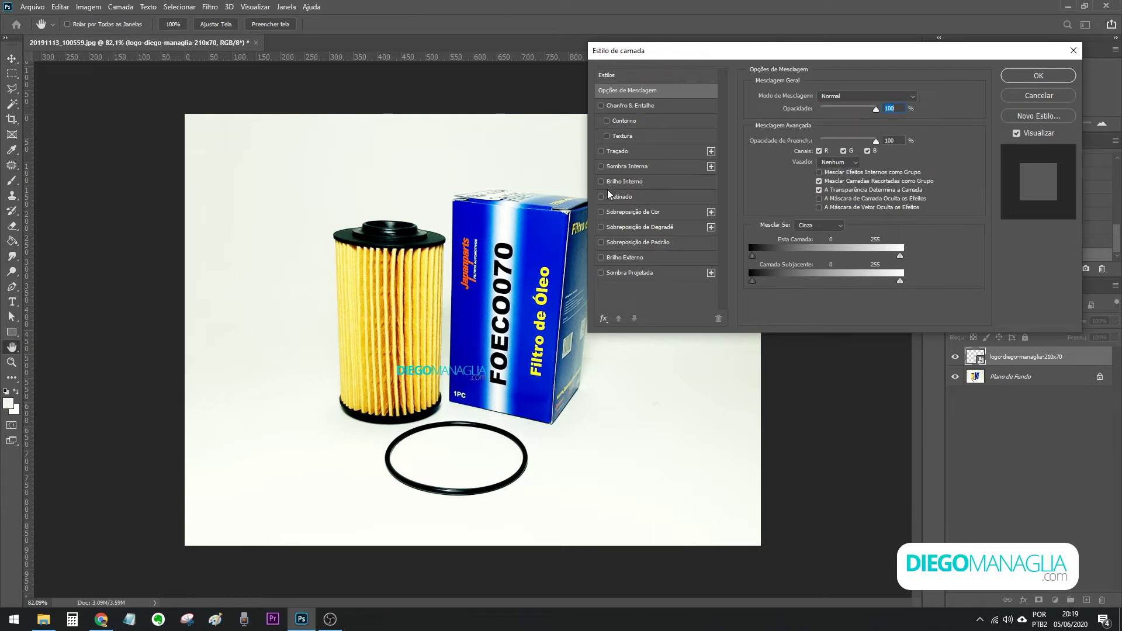
left_click(612, 151)
left_click(770, 177)
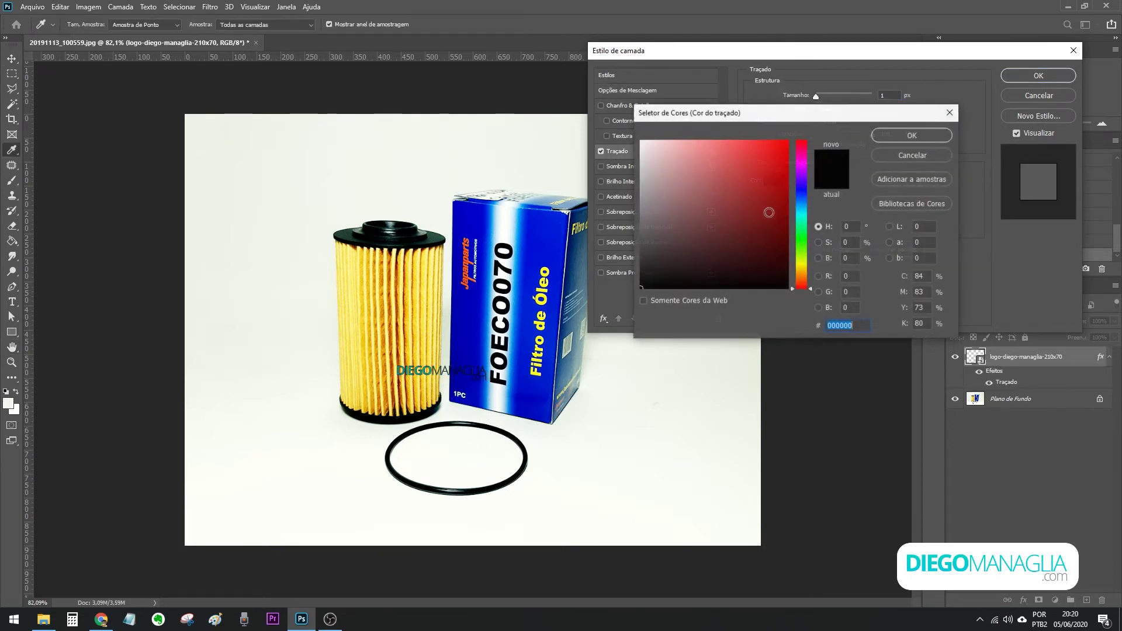
left_click(911, 135)
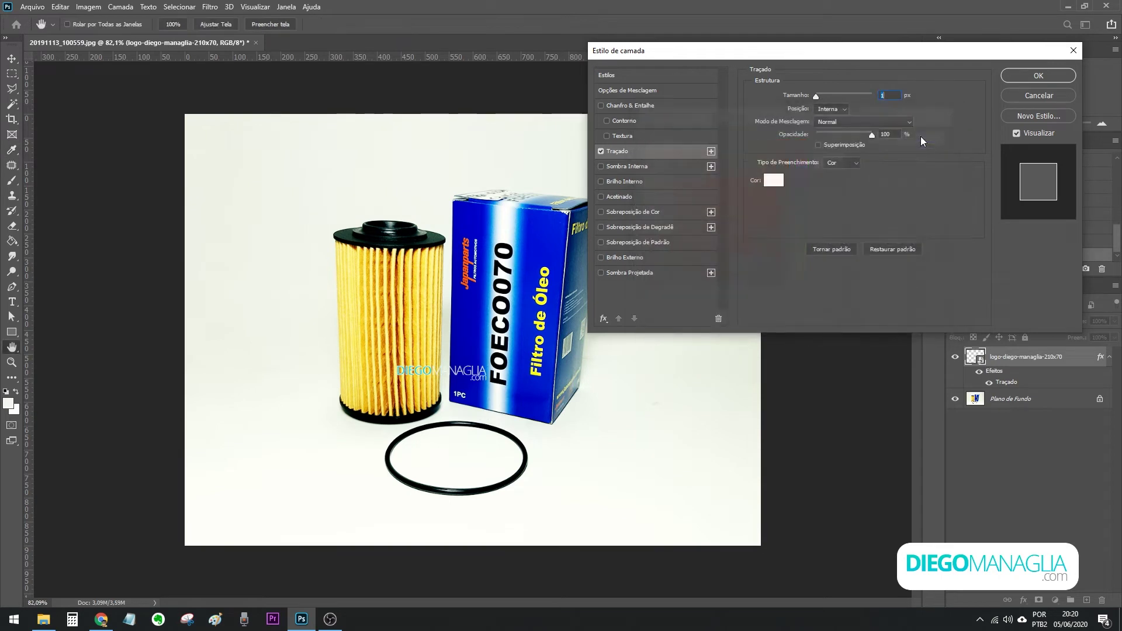
left_click(829, 109)
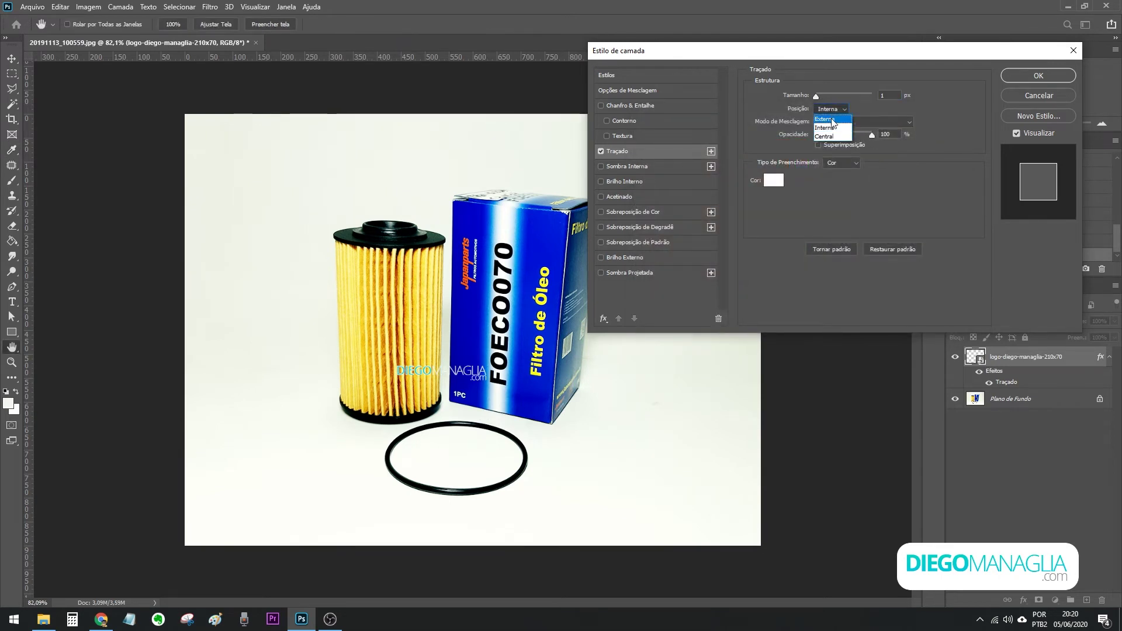
left_click(833, 120)
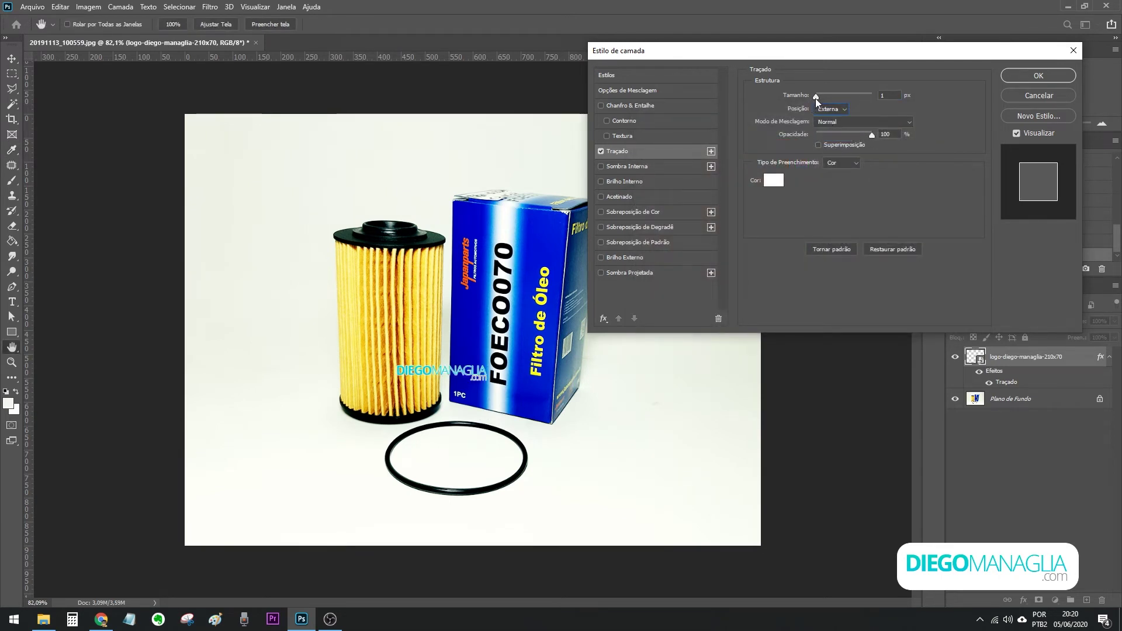
left_click_drag(816, 97, 820, 97)
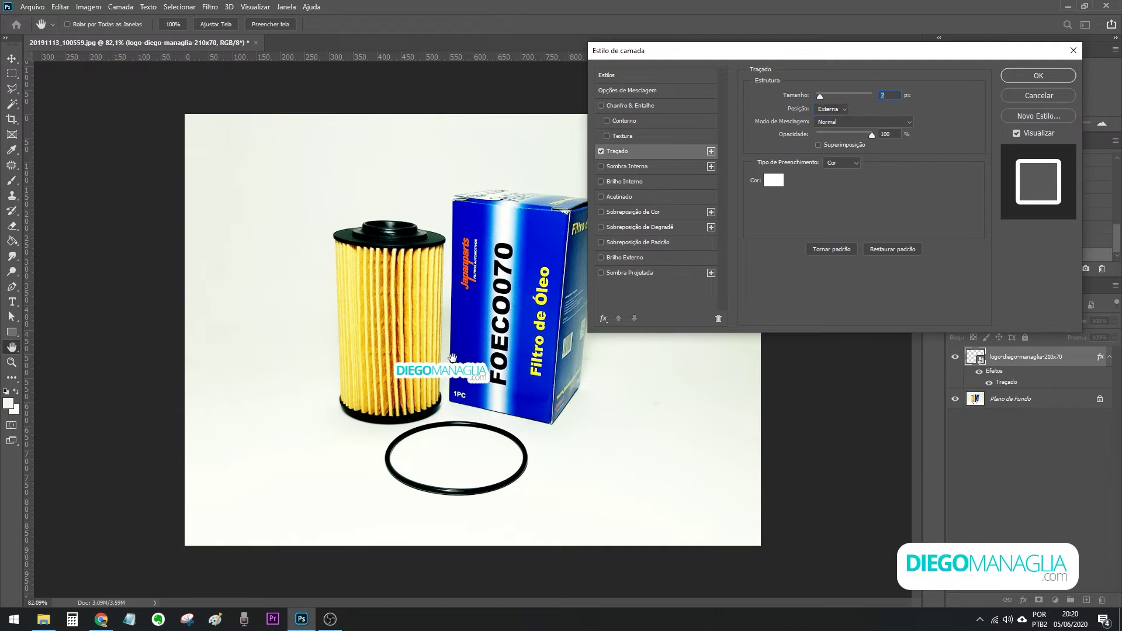
Apply the outline, set the logo to about 42% opacity, and reposition it on the filter.
left_click(1036, 77)
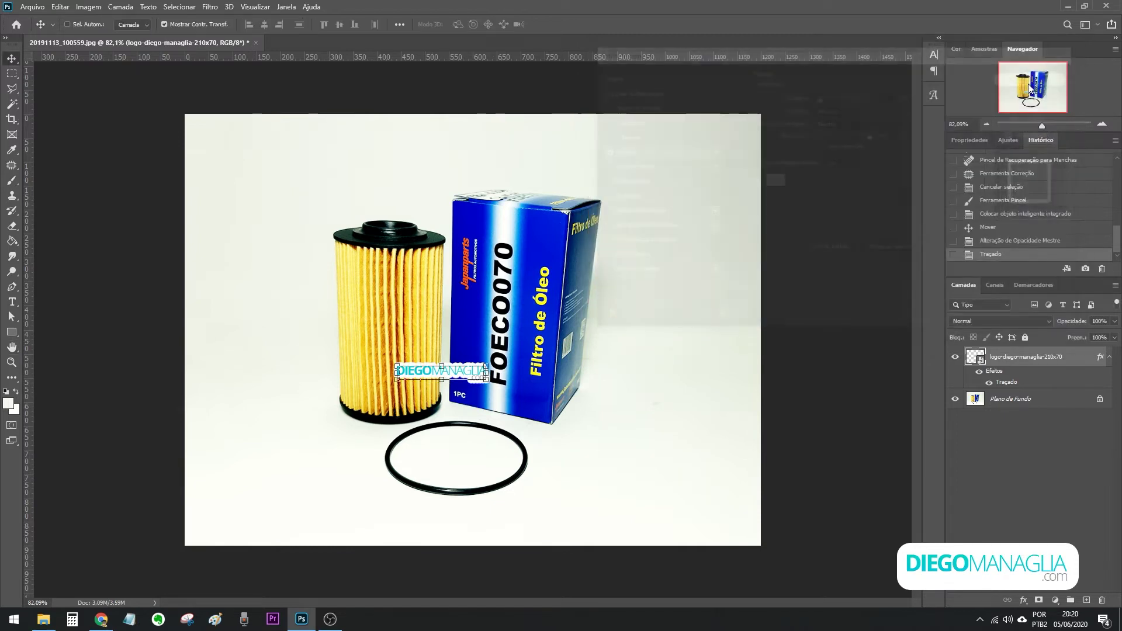
left_click_drag(1076, 323, 885, 345)
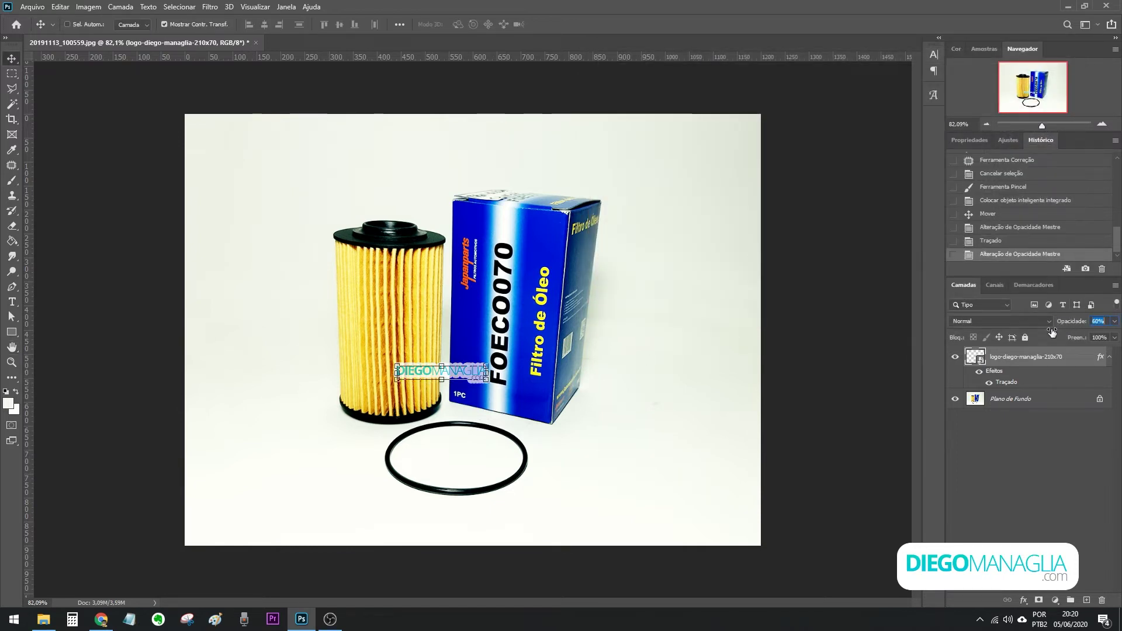
left_click_drag(478, 380, 465, 369)
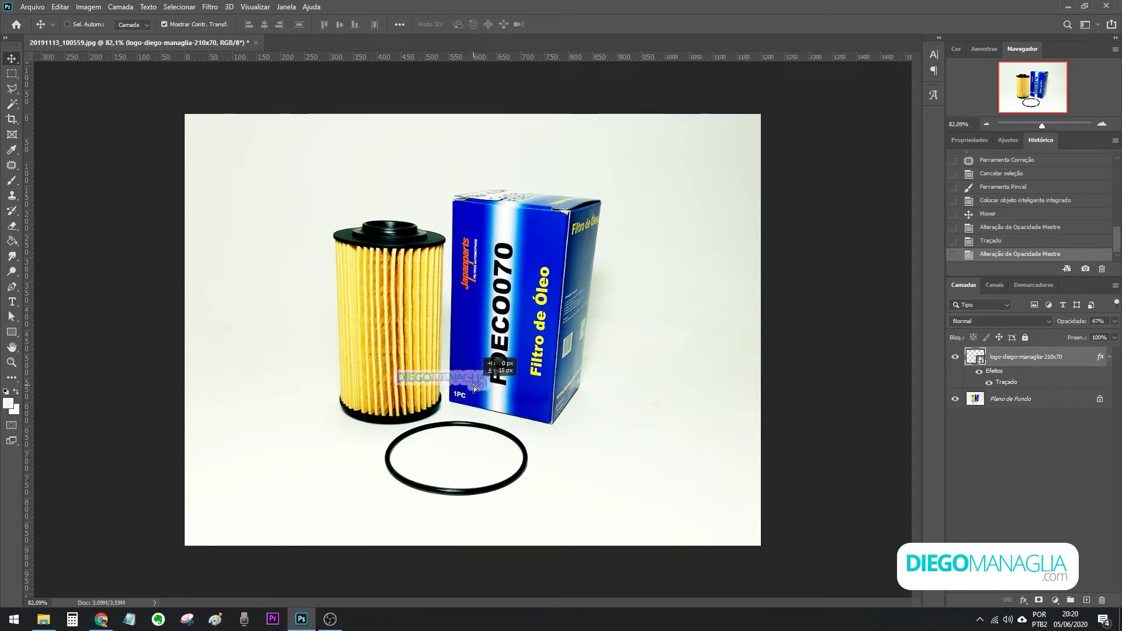
left_click_drag(466, 369, 480, 391)
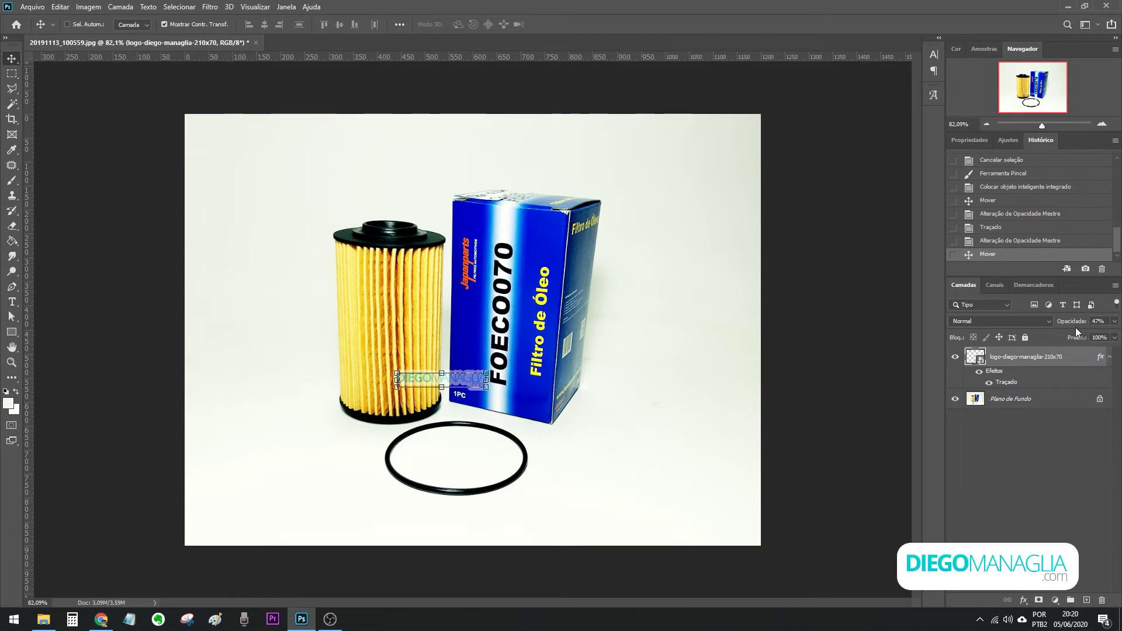
left_click_drag(1078, 323, 1076, 323)
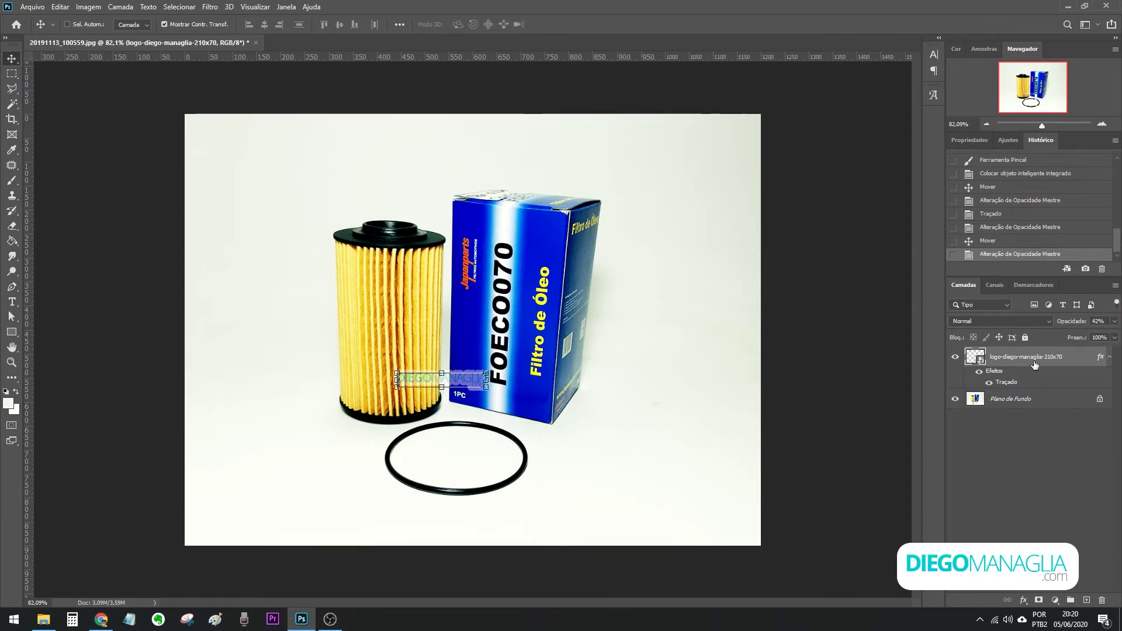
Hide the logo's stroke, nudge it down onto the box, and drop azera.jpg onto the canvas.
left_click(979, 371)
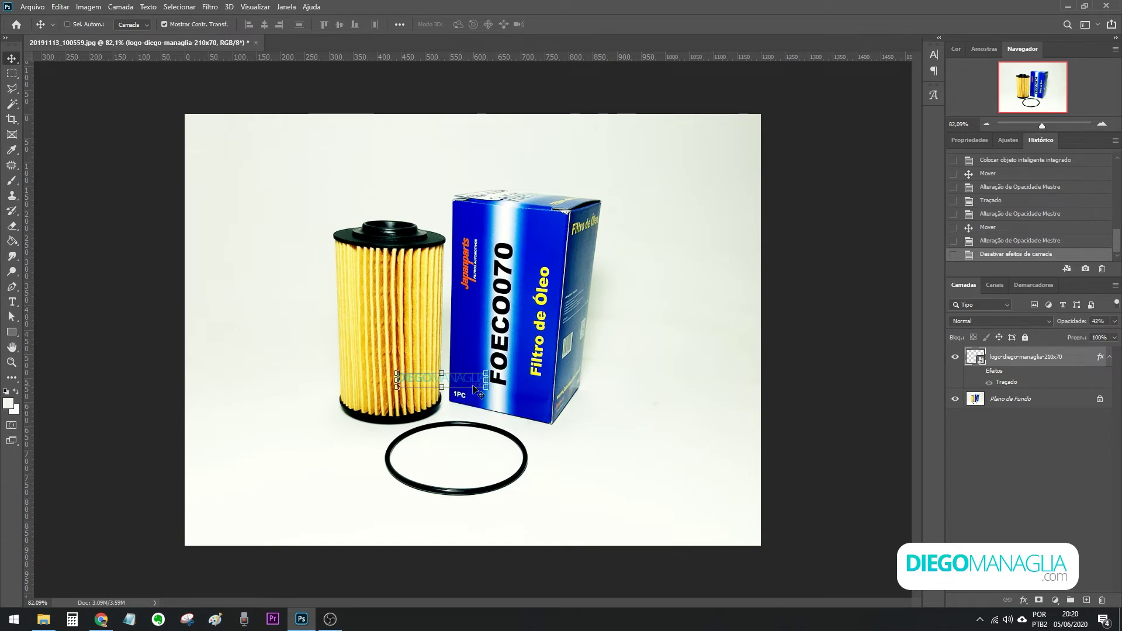
mouse_move(483, 388)
left_mouse_down()
mouse_move(478, 287)
mouse_move(468, 395)
left_mouse_up()
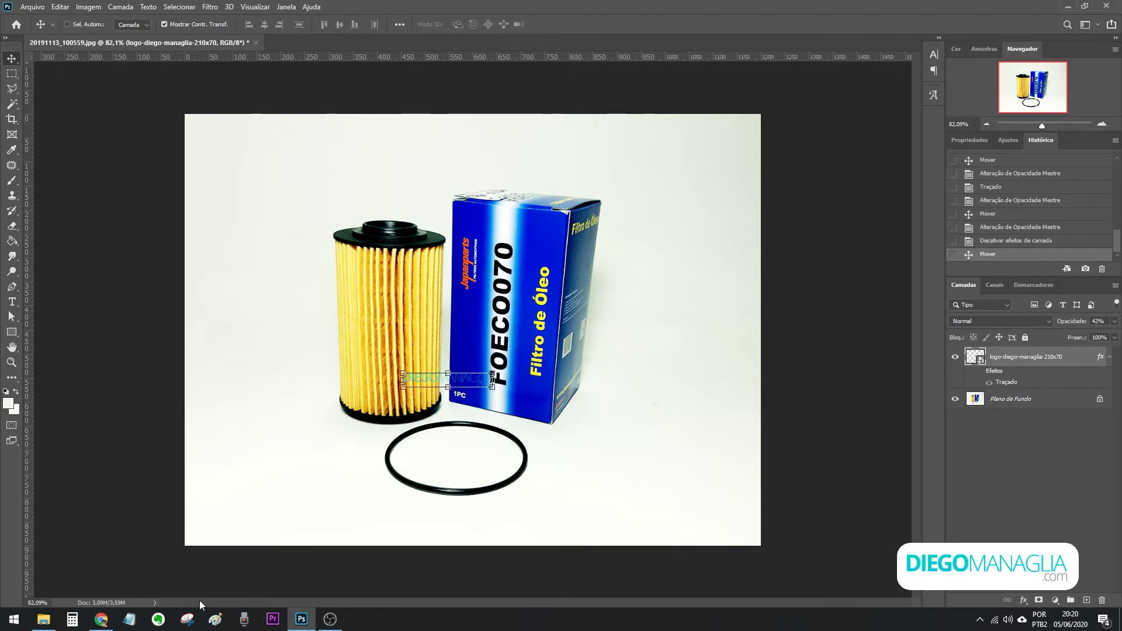
left_click(44, 620)
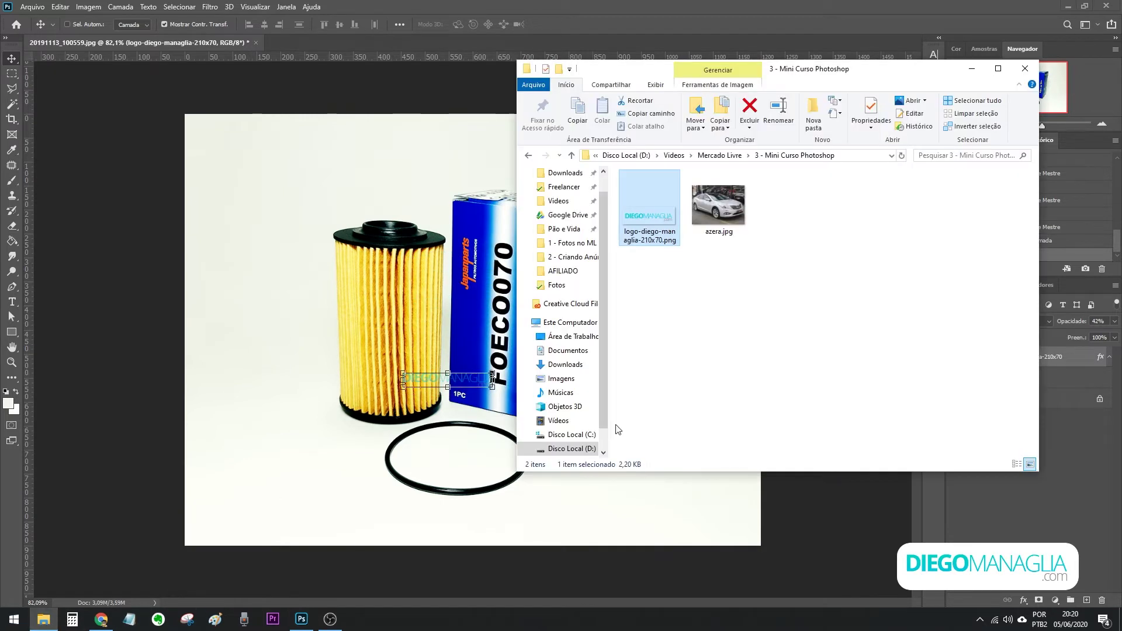
left_click_drag(716, 212, 383, 260)
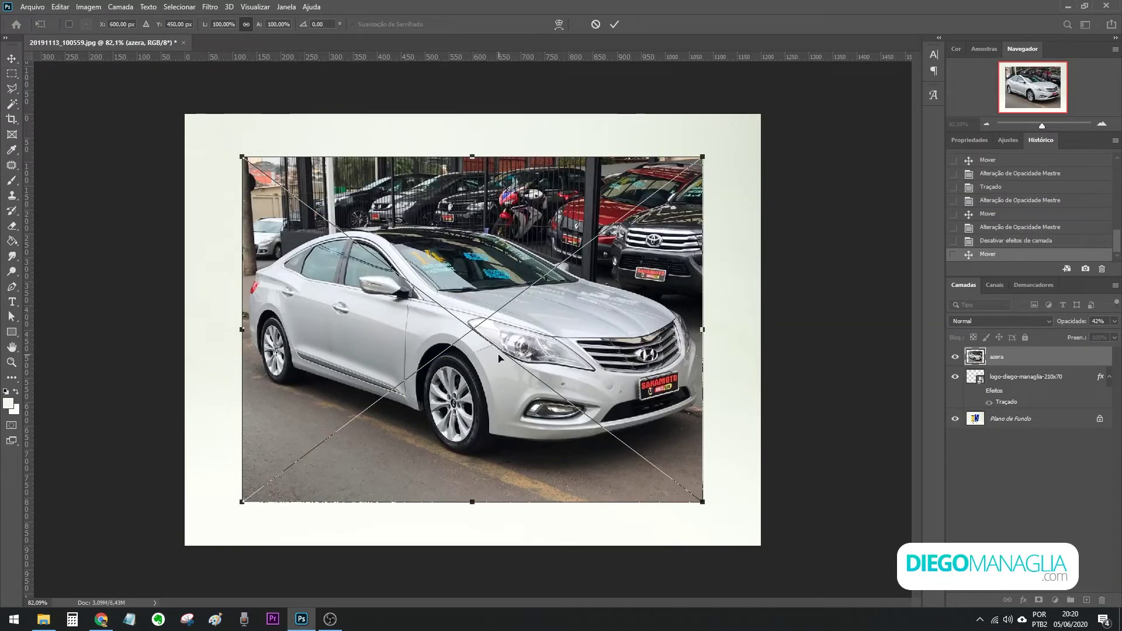
Commit the azera.jpg placement and keep the car layer at the top of the stack.
key("Return")
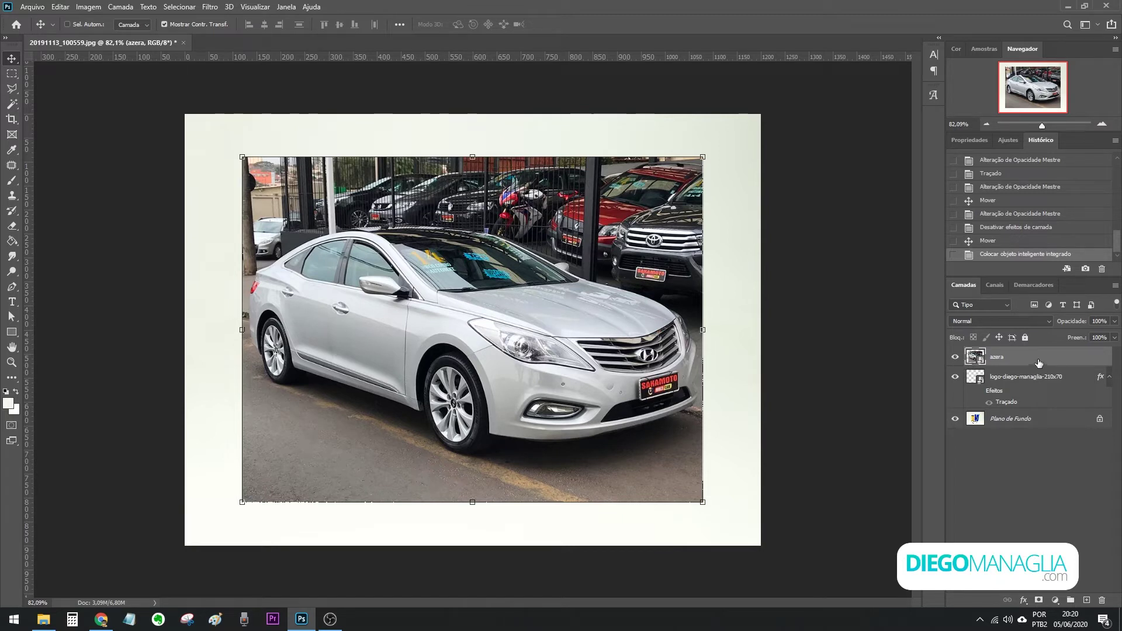
left_click_drag(1038, 363, 1033, 403)
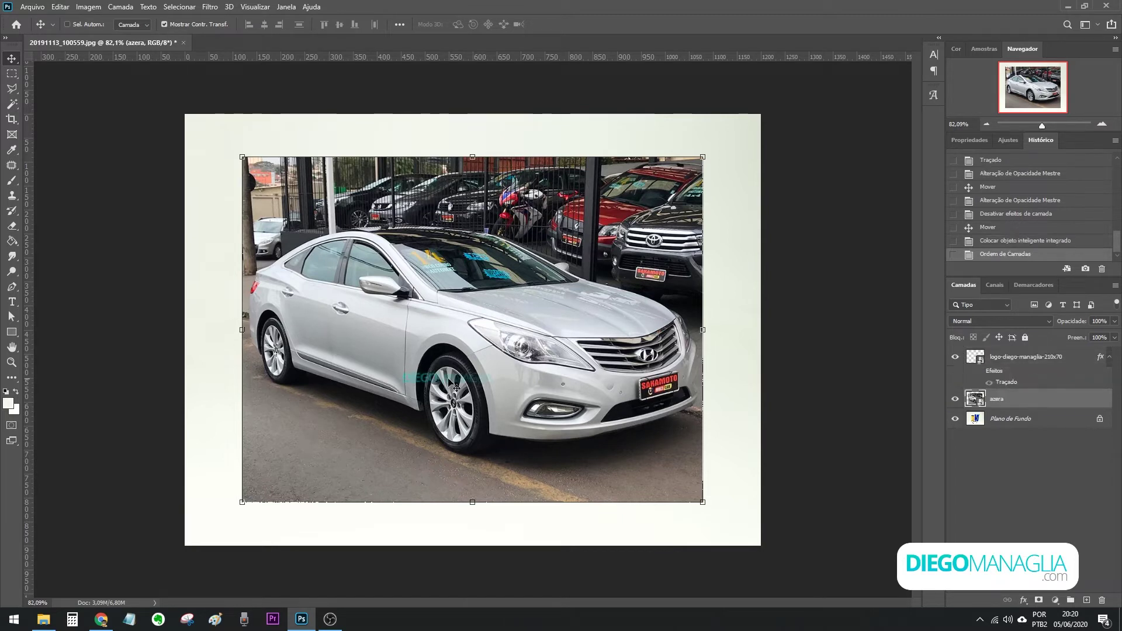
left_click_drag(1035, 403, 1032, 369)
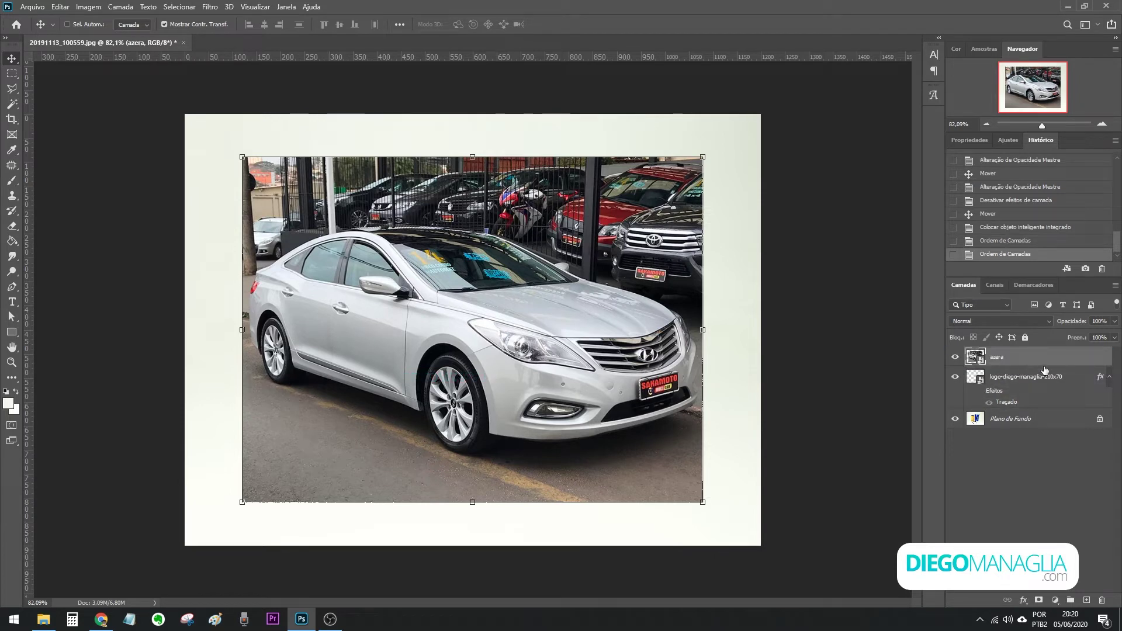
left_click(1083, 422)
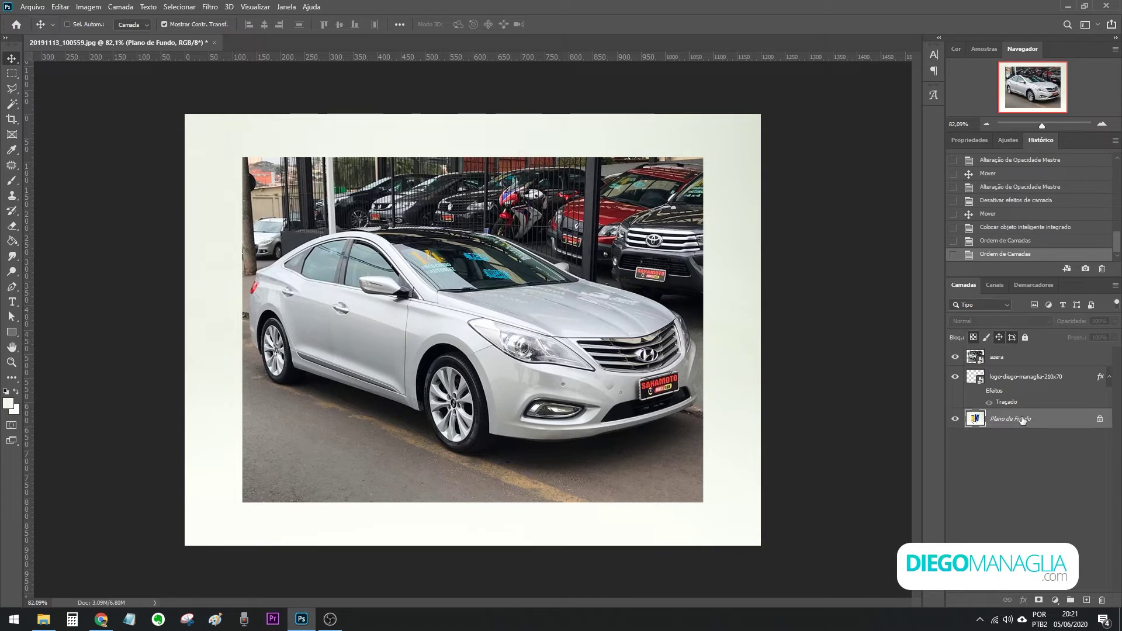
left_click(1050, 358)
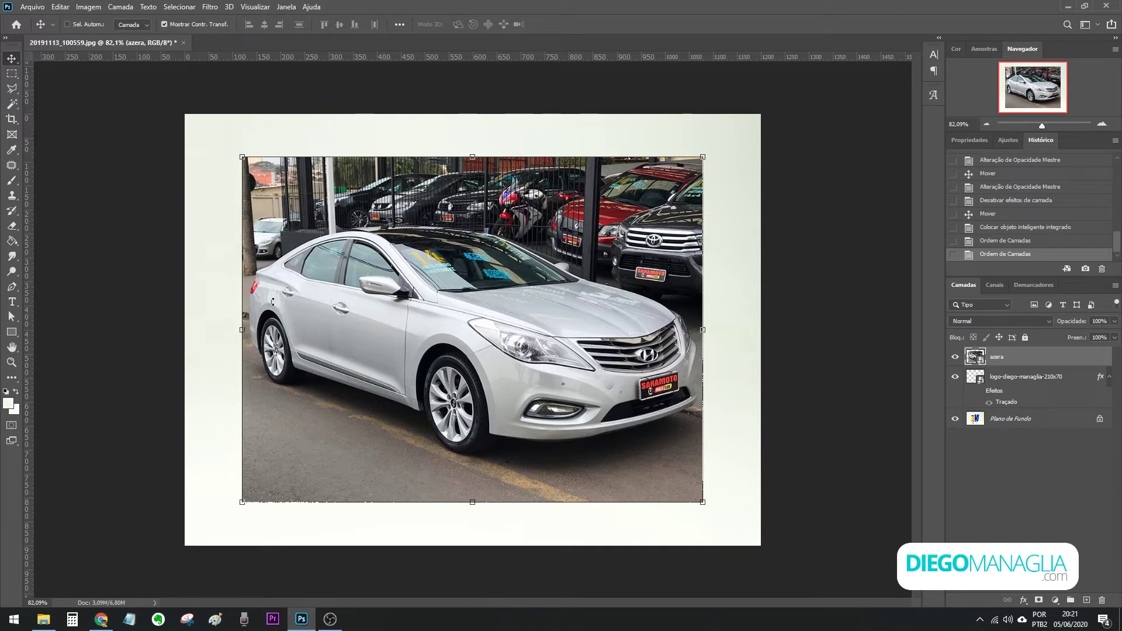
key("e")
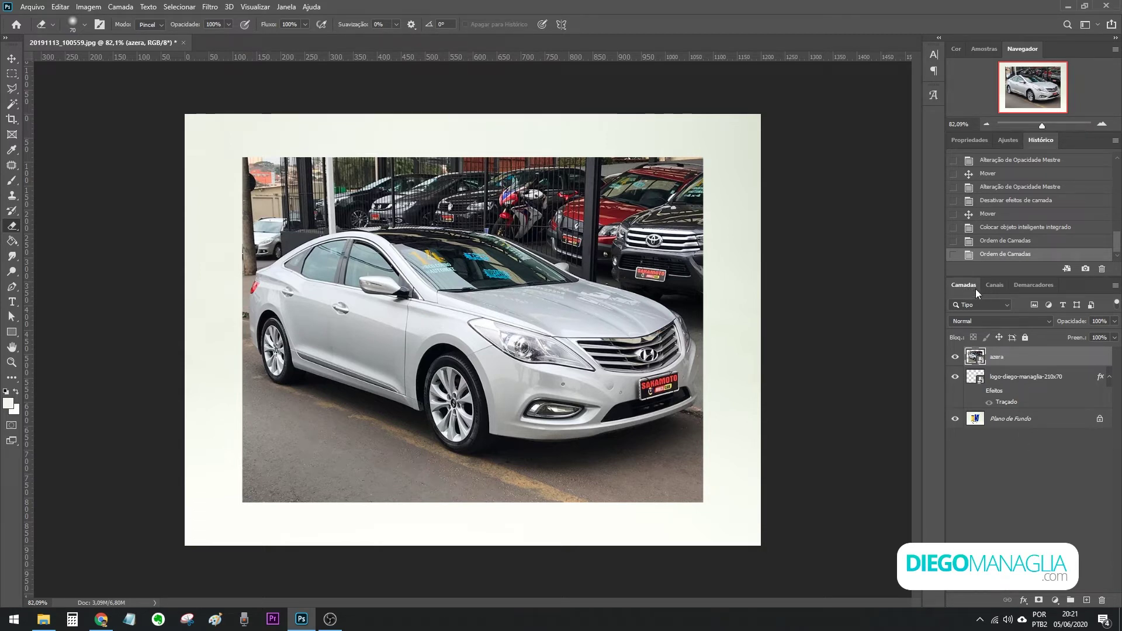
Rasterize the azera car layer and soft-erase the background around the car.
right_click(1018, 359)
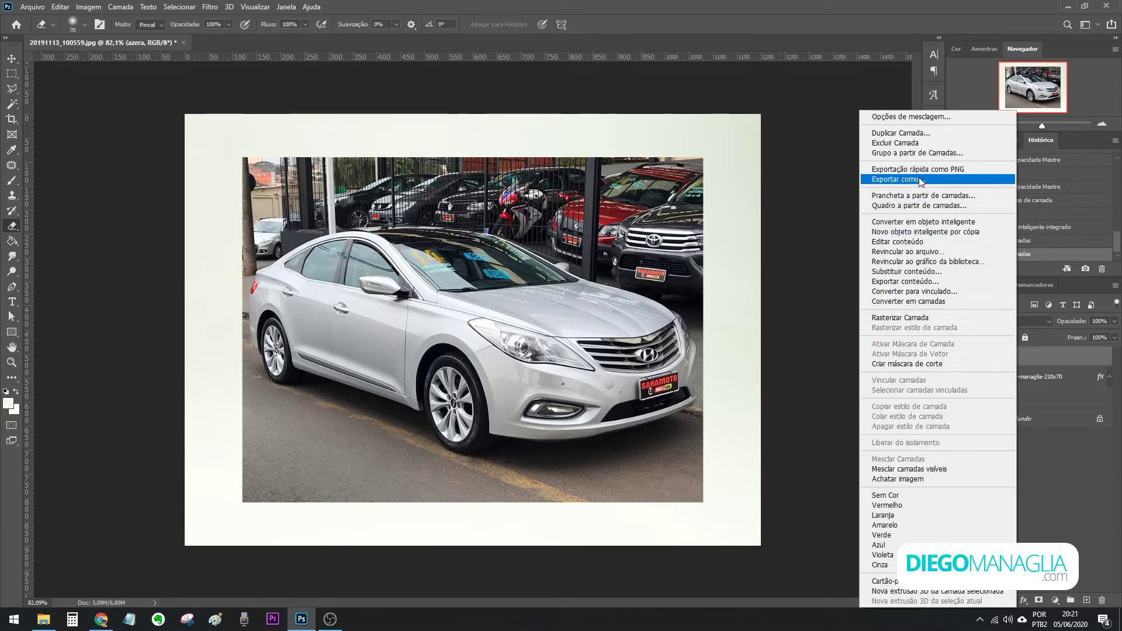
left_click(893, 321)
mouse_move(712, 221)
left_mouse_down()
mouse_move(656, 152)
mouse_move(485, 155)
mouse_move(601, 147)
mouse_move(608, 191)
mouse_move(584, 225)
mouse_move(356, 182)
mouse_move(263, 222)
mouse_move(230, 251)
mouse_move(326, 180)
mouse_move(277, 216)
mouse_move(462, 184)
mouse_move(656, 268)
mouse_move(716, 316)
mouse_move(696, 501)
mouse_move(596, 490)
mouse_move(652, 476)
mouse_move(501, 500)
mouse_move(336, 491)
mouse_move(223, 503)
mouse_move(220, 418)
mouse_move(235, 384)
mouse_move(257, 431)
mouse_move(305, 450)
mouse_move(438, 497)
mouse_move(488, 475)
mouse_move(371, 460)
mouse_move(346, 446)
mouse_move(374, 435)
mouse_move(417, 458)
mouse_move(320, 430)
mouse_move(230, 376)
mouse_move(224, 294)
mouse_move(275, 225)
mouse_move(513, 195)
mouse_move(440, 187)
left_mouse_up()
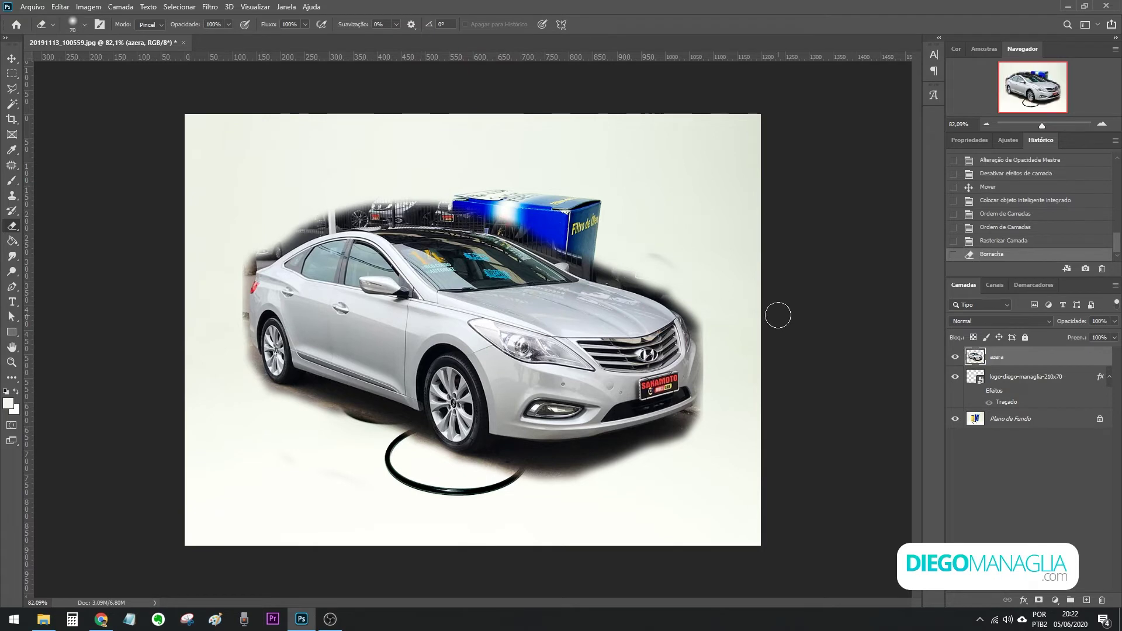
left_click(13, 90)
right_click(13, 93)
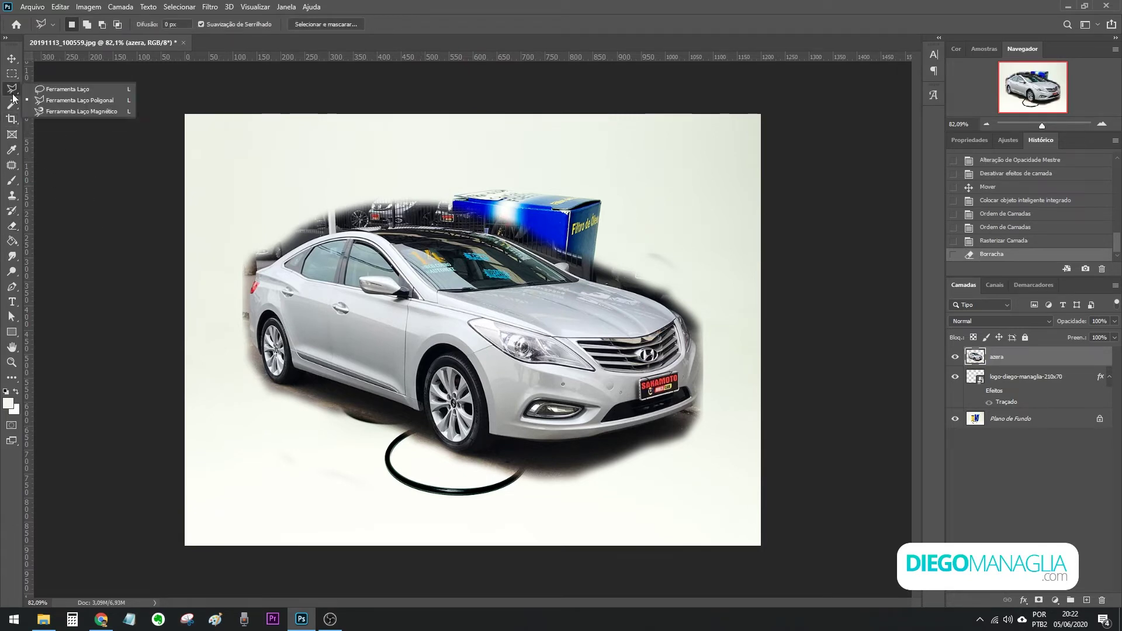
Trace a polygonal lasso selection around the car's roof, tyres, side sill and bumper.
left_click(59, 102)
scroll(337, 239, "up", 5)
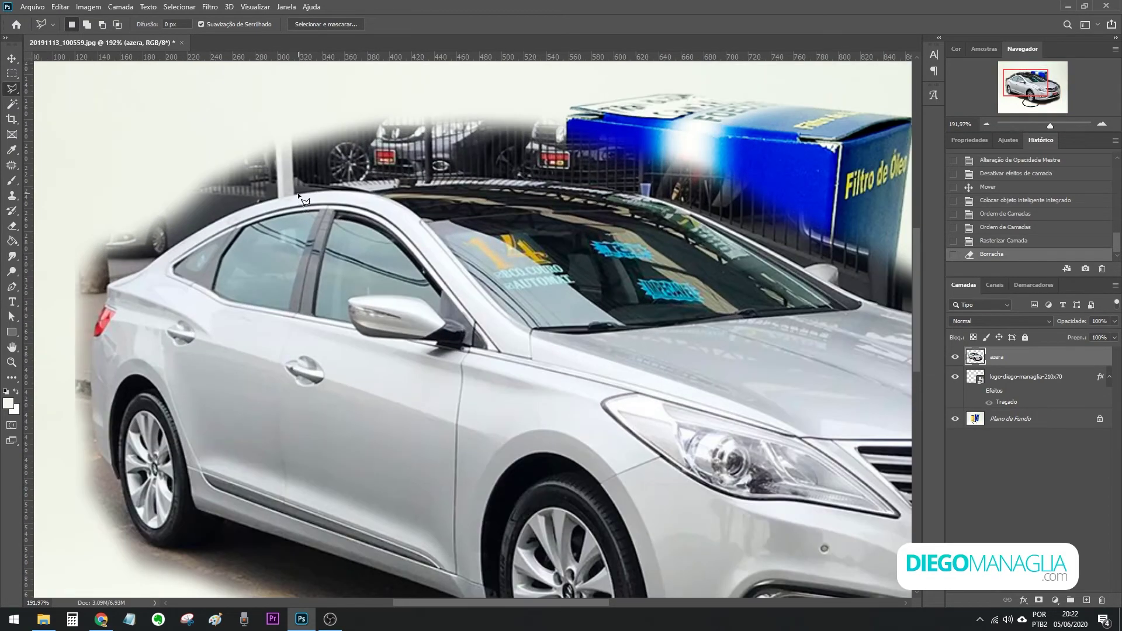
mouse_move(358, 182)
left_mouse_down()
mouse_move(468, 175)
mouse_move(610, 188)
mouse_move(805, 270)
mouse_move(704, 311)
mouse_move(847, 353)
mouse_move(777, 383)
left_mouse_up()
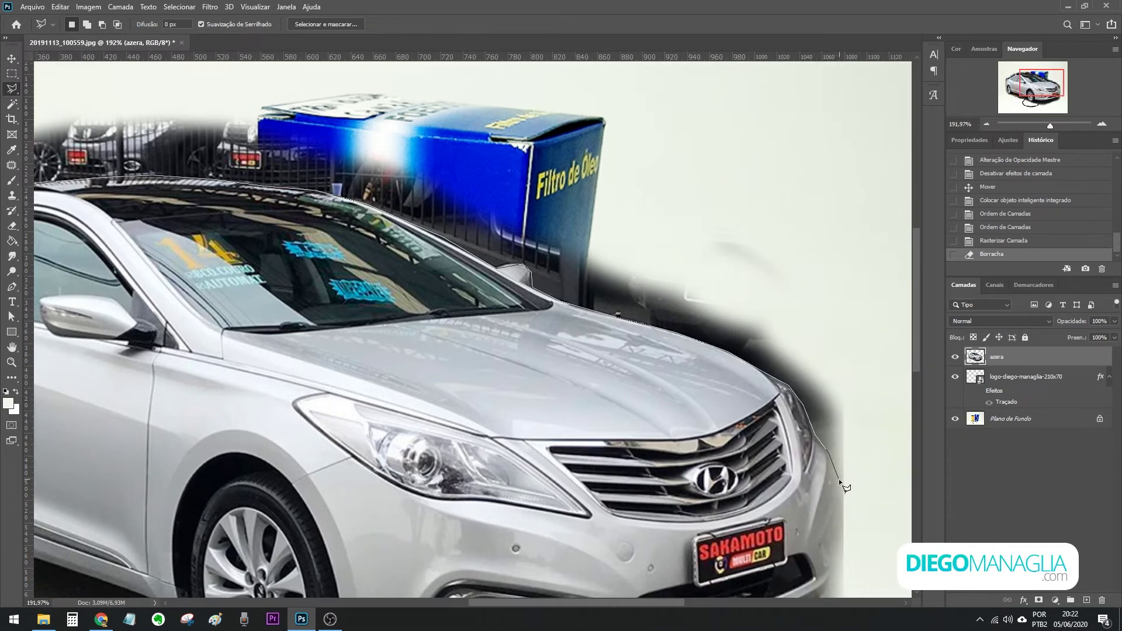
mouse_move(836, 532)
left_mouse_down()
mouse_move(805, 492)
mouse_move(619, 535)
mouse_move(429, 555)
left_mouse_up()
left_click(375, 543)
left_click(355, 576)
left_click(299, 584)
left_click(238, 564)
left_click(197, 491)
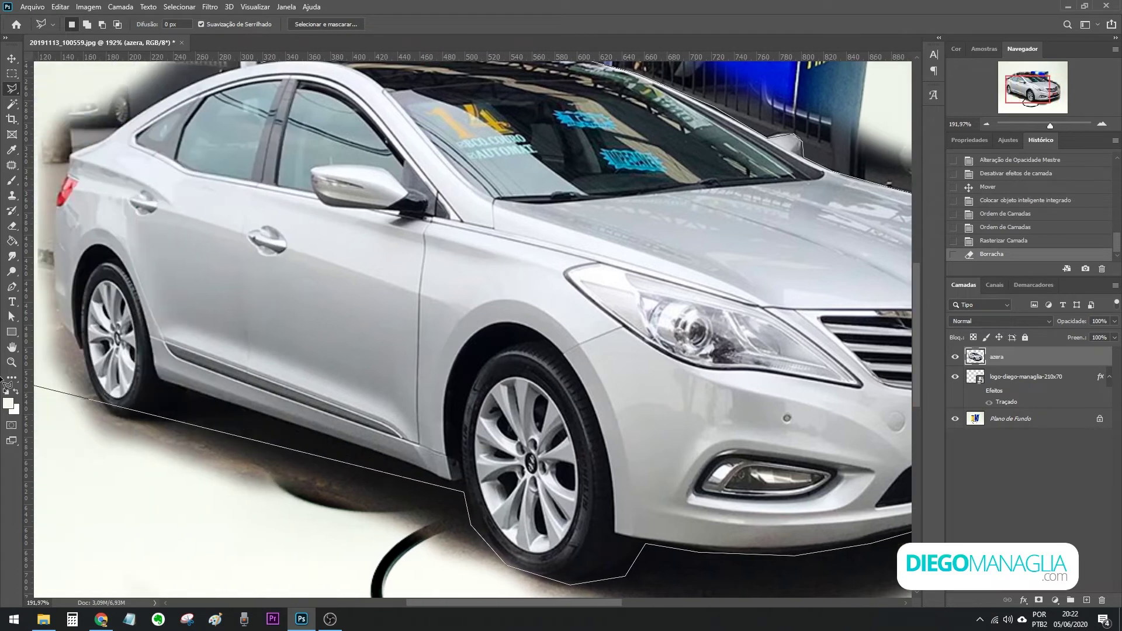
left_click(277, 393)
left_click_drag(139, 298, 145, 230)
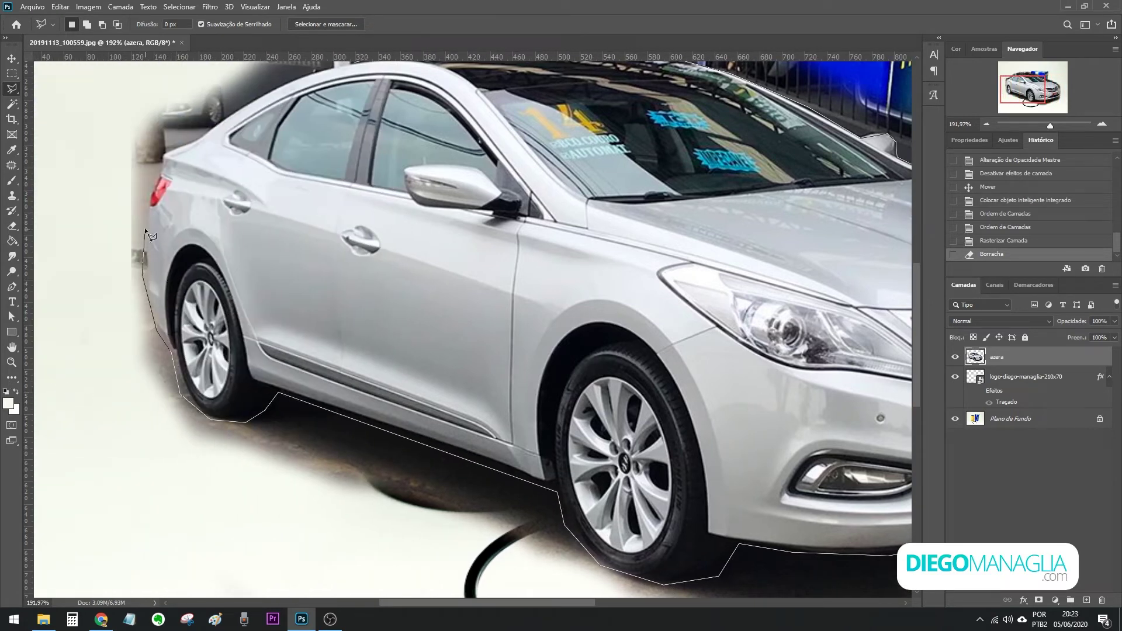
mouse_move(184, 143)
left_mouse_down()
mouse_move(345, 66)
mouse_move(350, 124)
left_mouse_up()
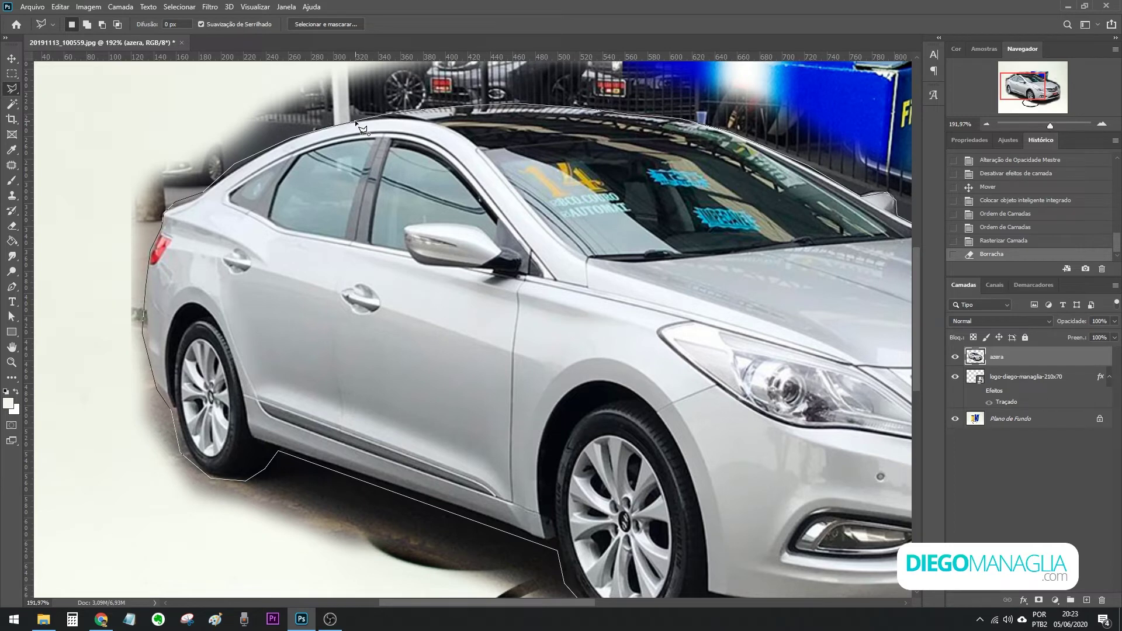
left_click(356, 124)
scroll(631, 230, "down", 2)
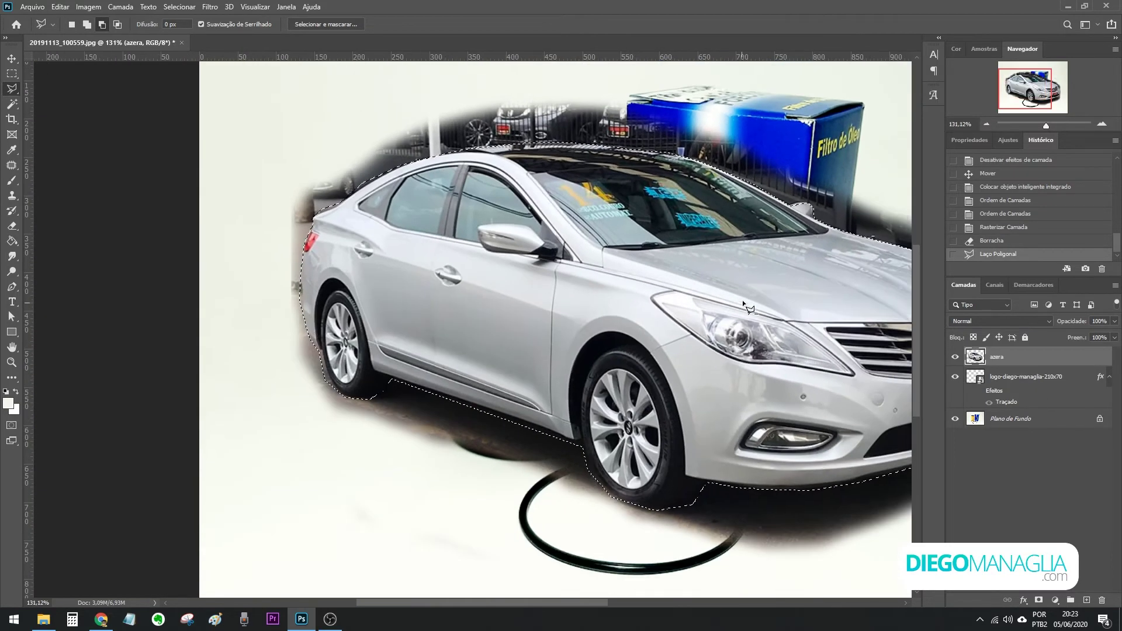
scroll(749, 308, "down", 2)
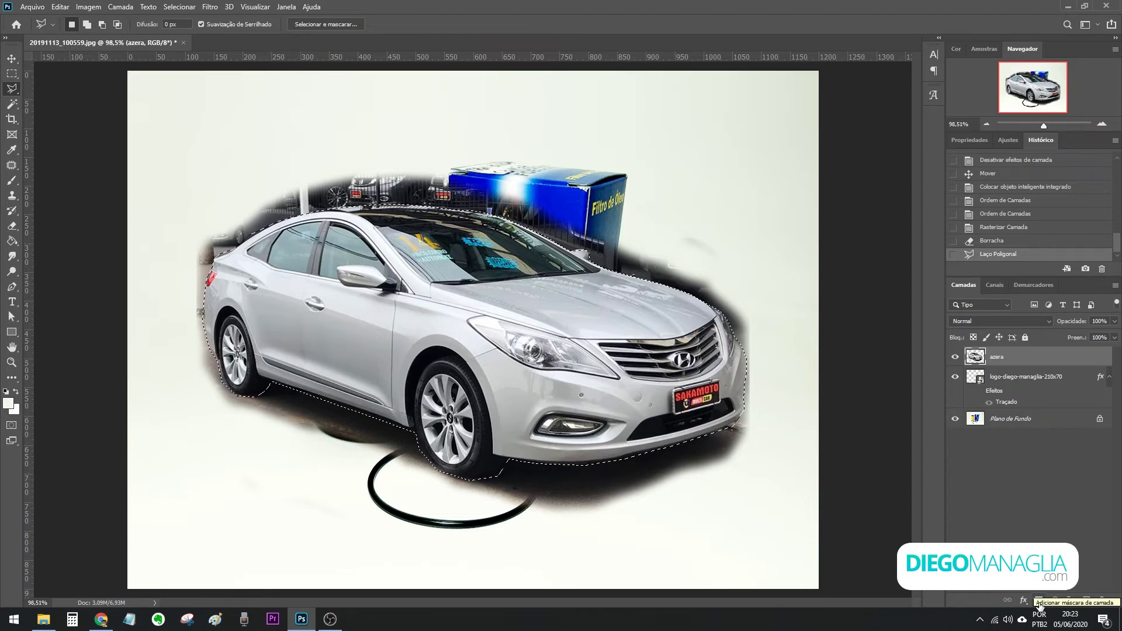
Add a layer mask hiding everything outside the car selection.
left_click(1039, 601)
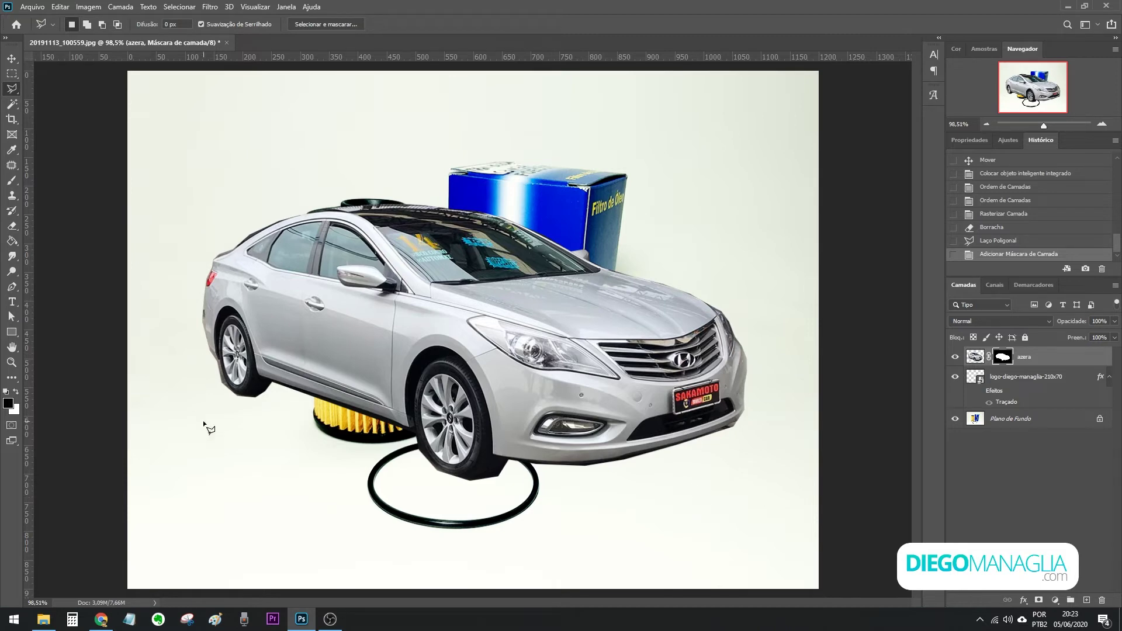
scroll(479, 474, "up", 3)
scroll(460, 487, "up", 2)
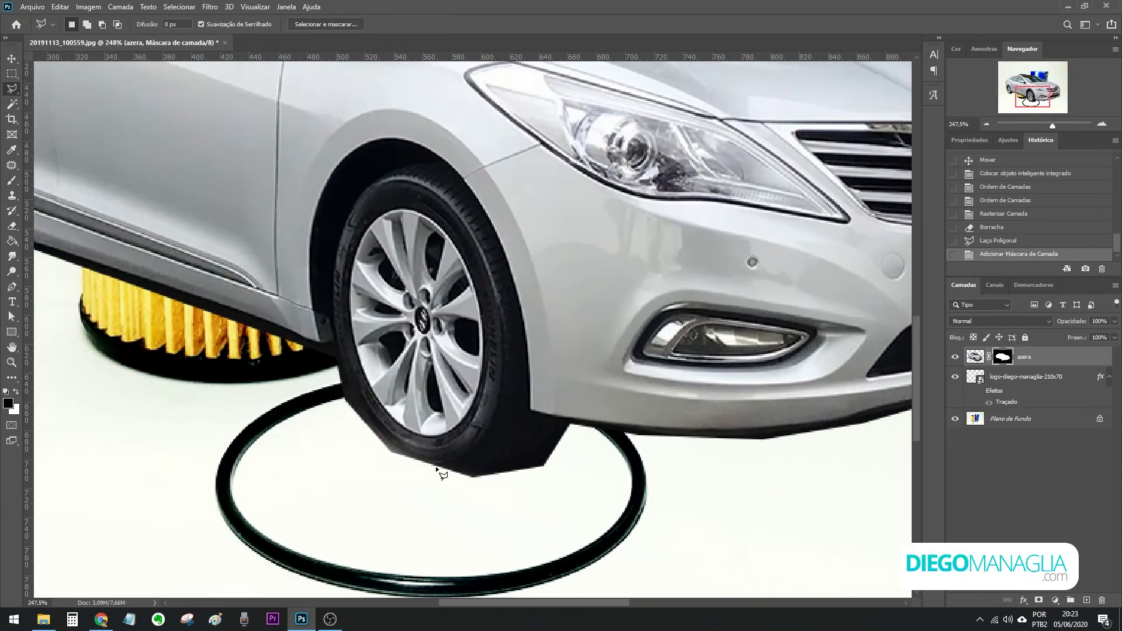
scroll(438, 468, "up", 1)
scroll(462, 461, "down", 5)
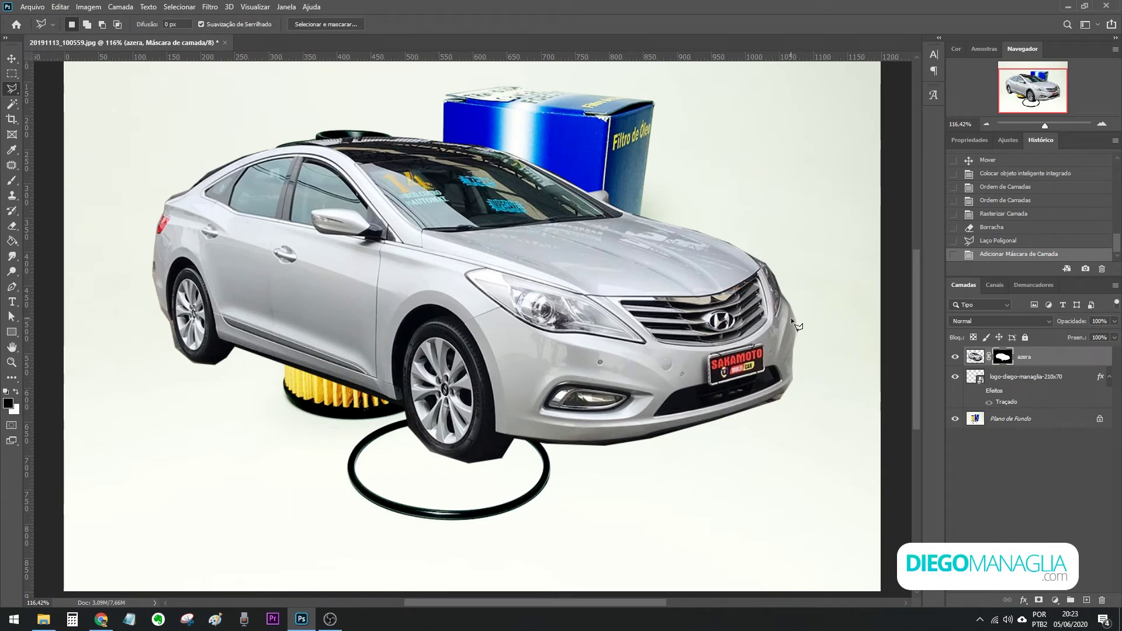
scroll(501, 381, "down", 1)
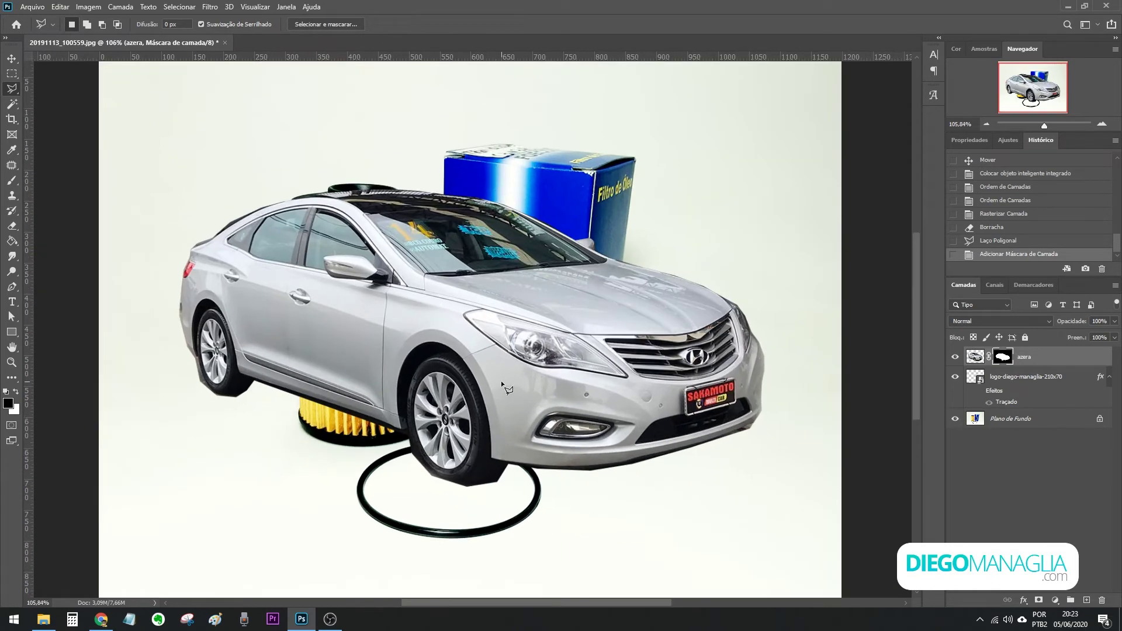
scroll(500, 381, "down", 1)
Resize the car to about 62% and reposition it, then delete the car layer.
left_click(10, 61)
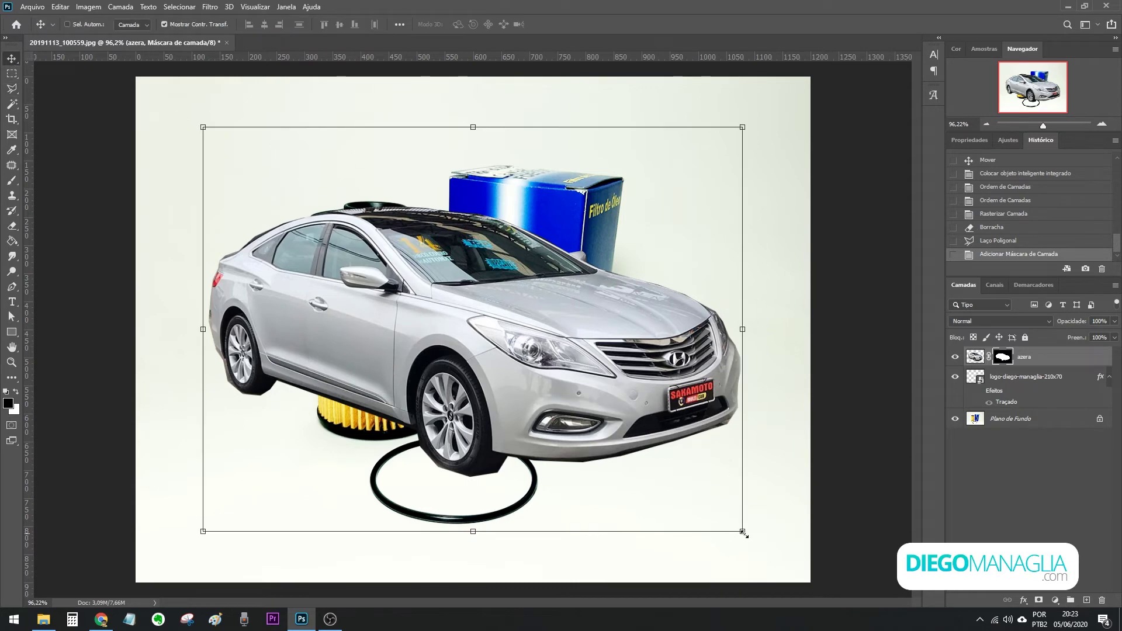
mouse_move(742, 531)
left_mouse_down()
mouse_move(657, 451)
mouse_move(478, 334)
left_mouse_up()
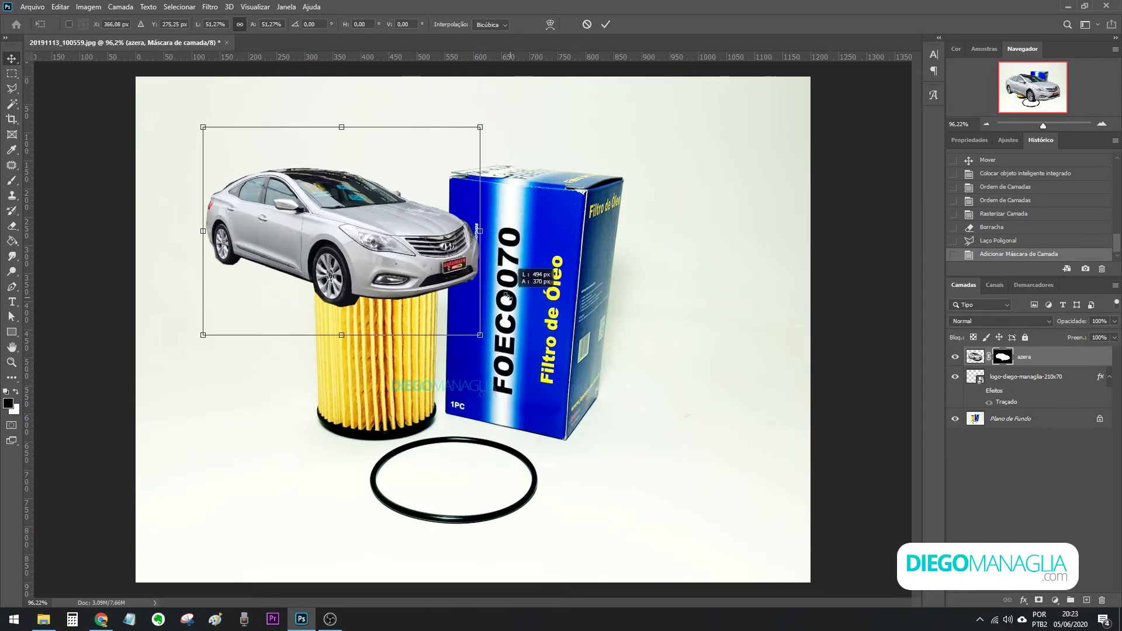
mouse_move(411, 240)
left_mouse_down()
mouse_move(376, 442)
mouse_move(462, 255)
mouse_move(430, 411)
mouse_move(421, 402)
mouse_move(571, 178)
mouse_move(437, 422)
mouse_move(442, 485)
left_mouse_up()
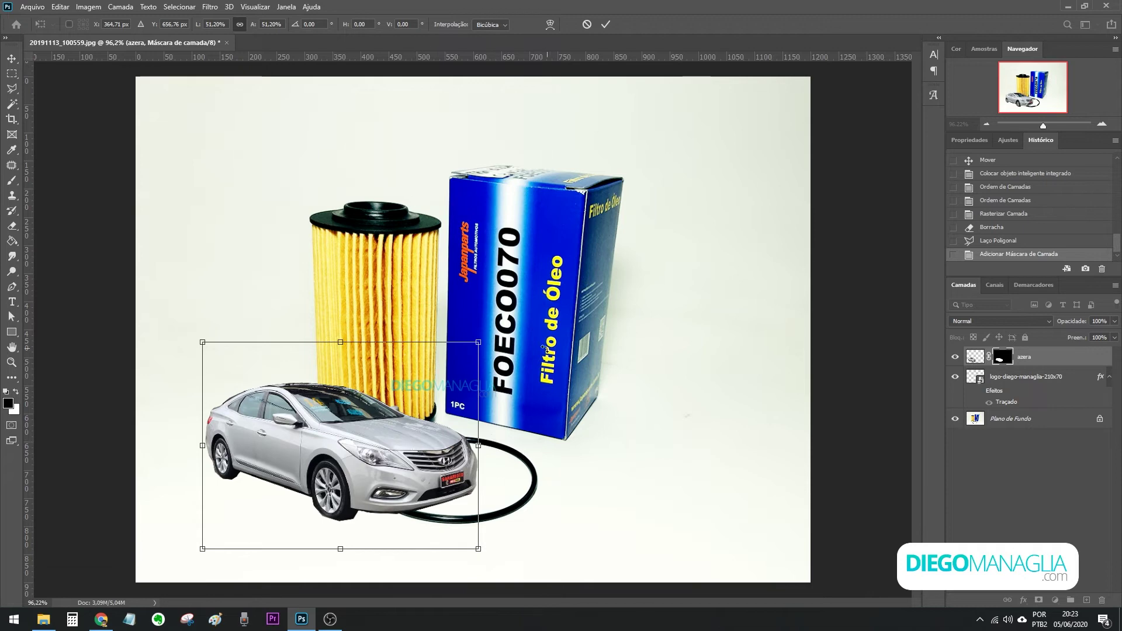
left_click_drag(478, 342, 534, 293)
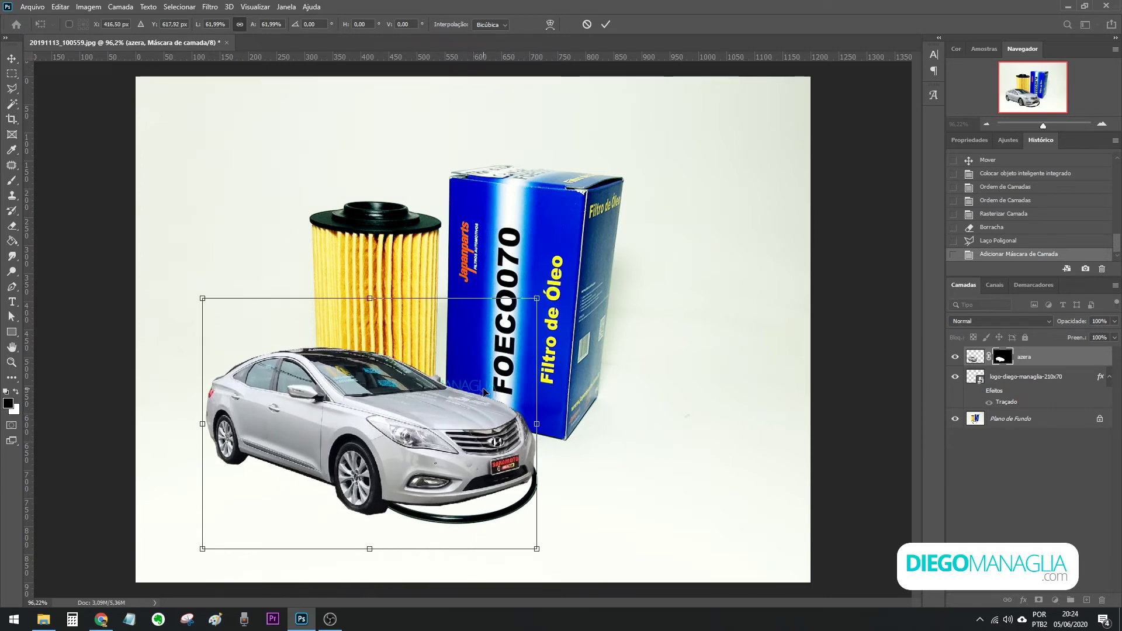
key("Return")
left_click_drag(431, 450, 500, 333)
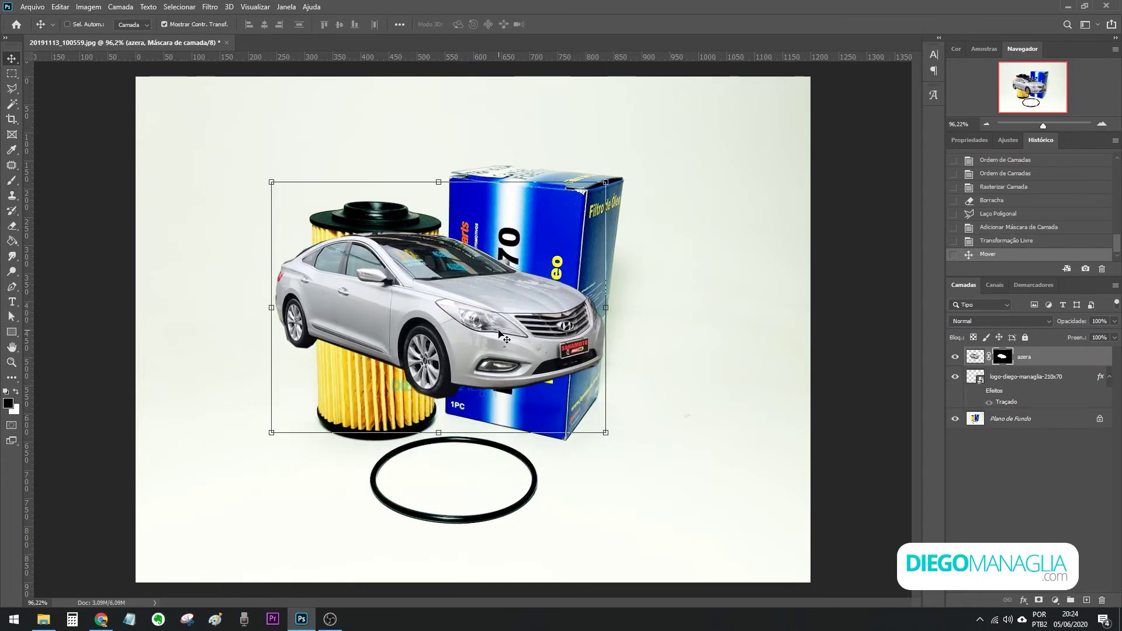
key("Delete")
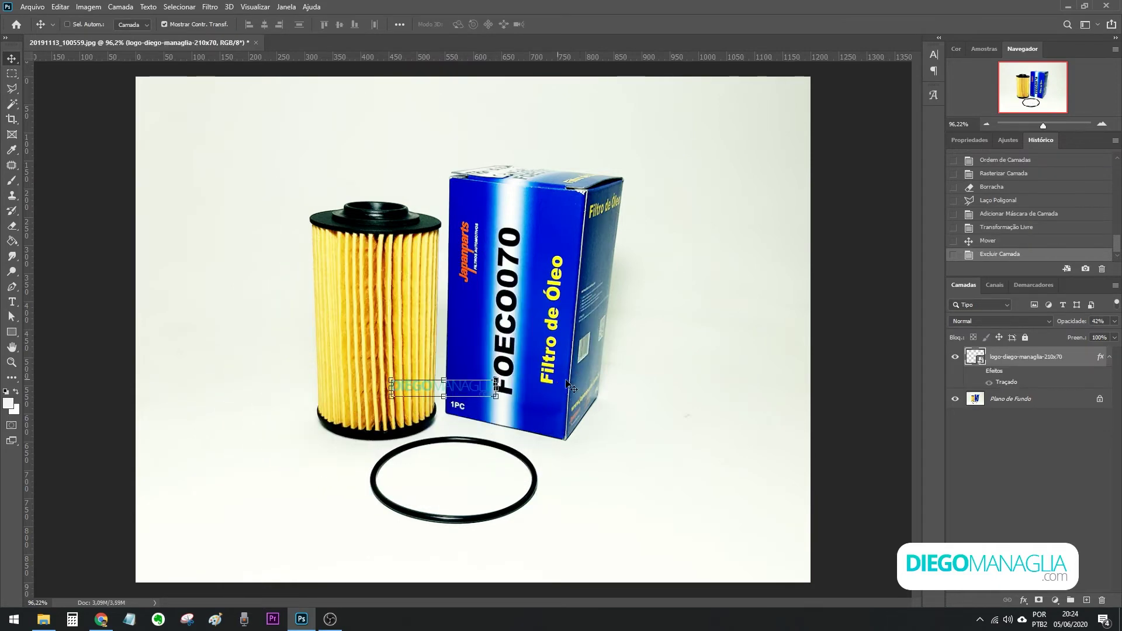
Open Save for Web (Legacy) with the whole filter in the preview, keeping JPEG as the format.
scroll(611, 393, "down", 3)
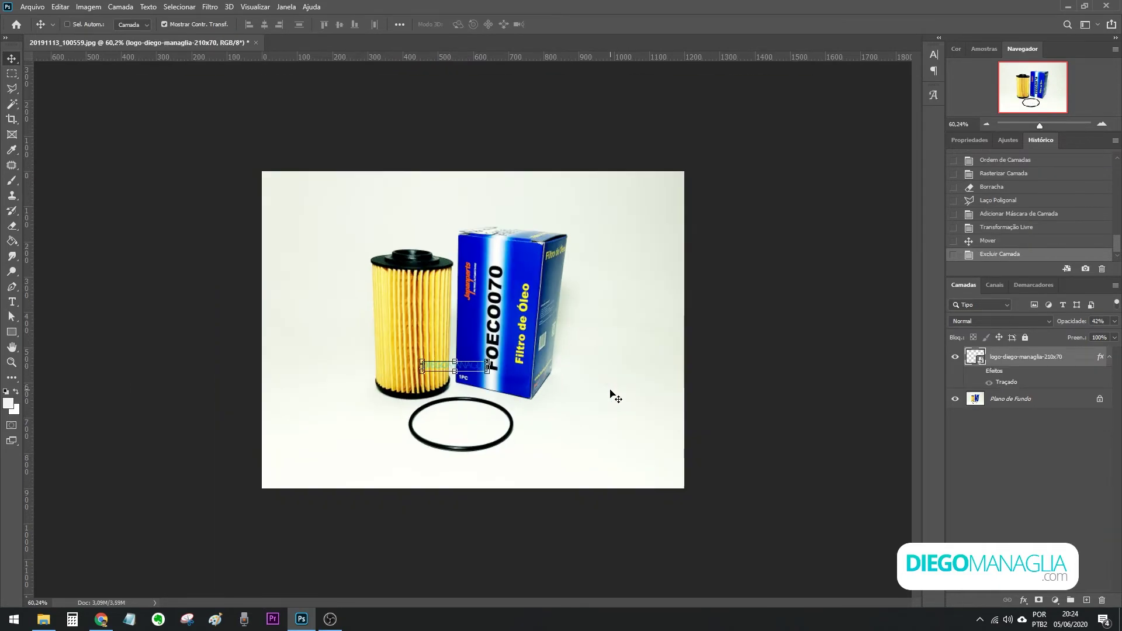
left_click(34, 8)
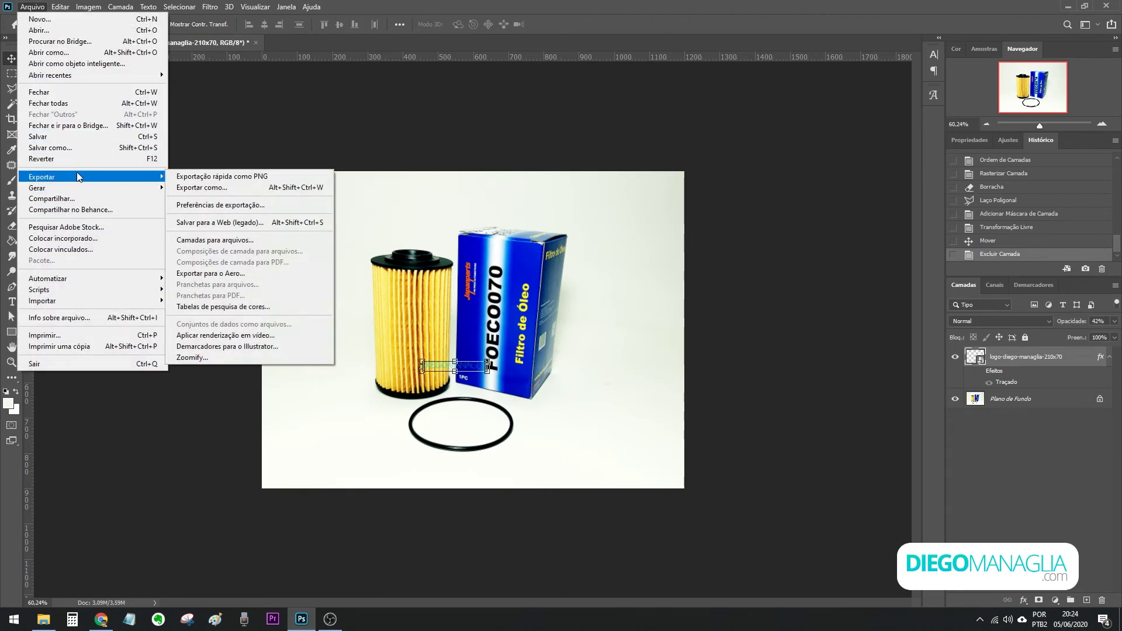
mouse_move(41, 177)
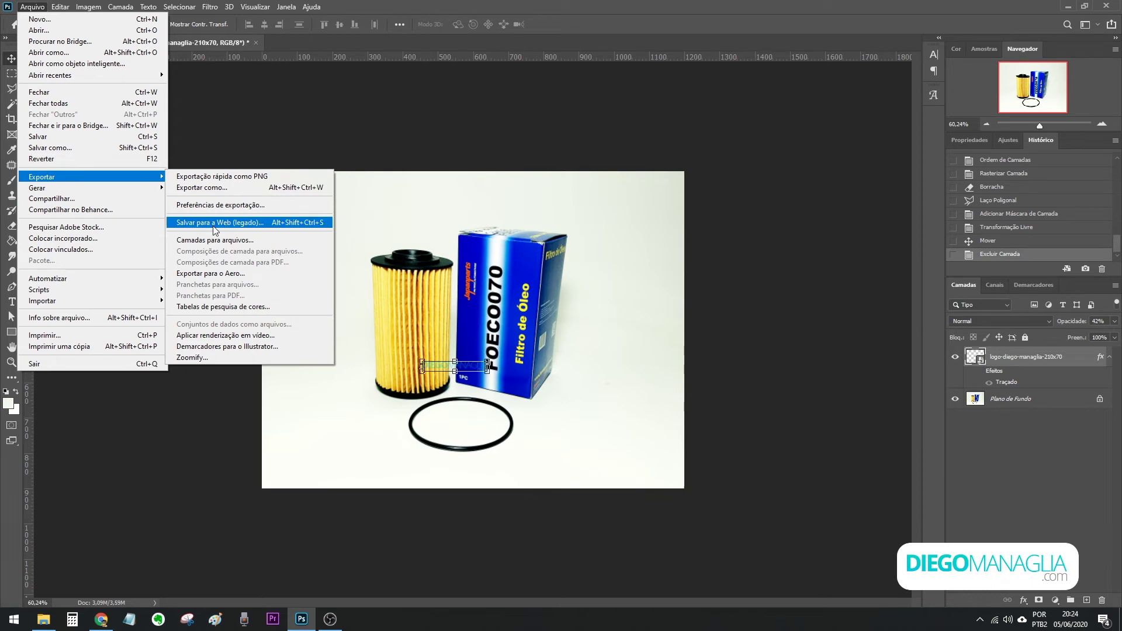
left_click(221, 222)
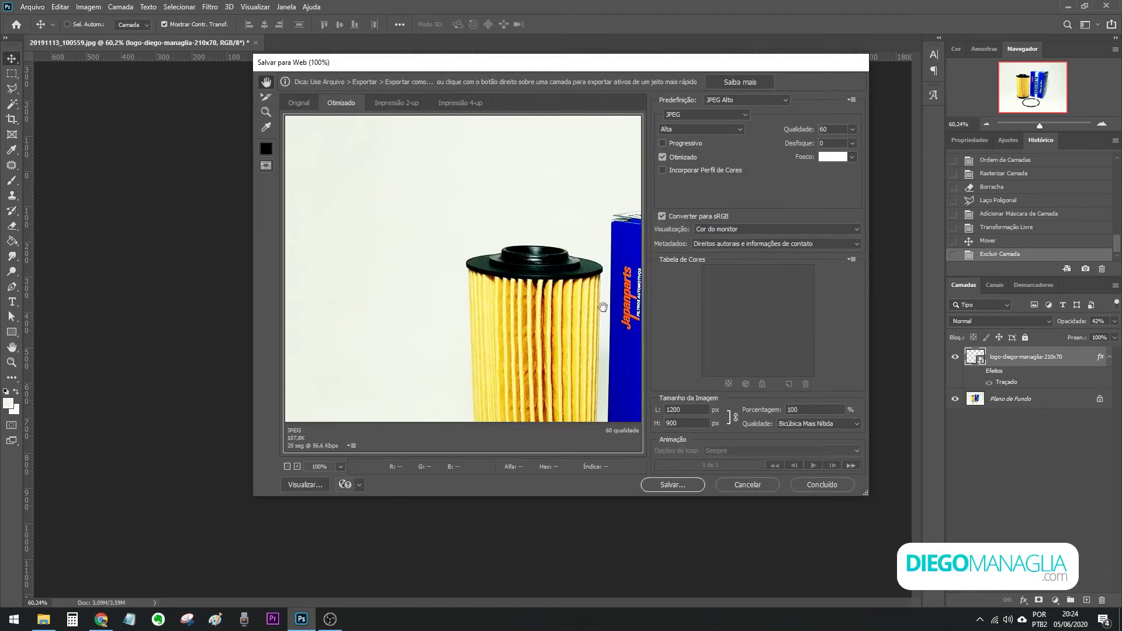
left_click_drag(488, 227, 430, 189)
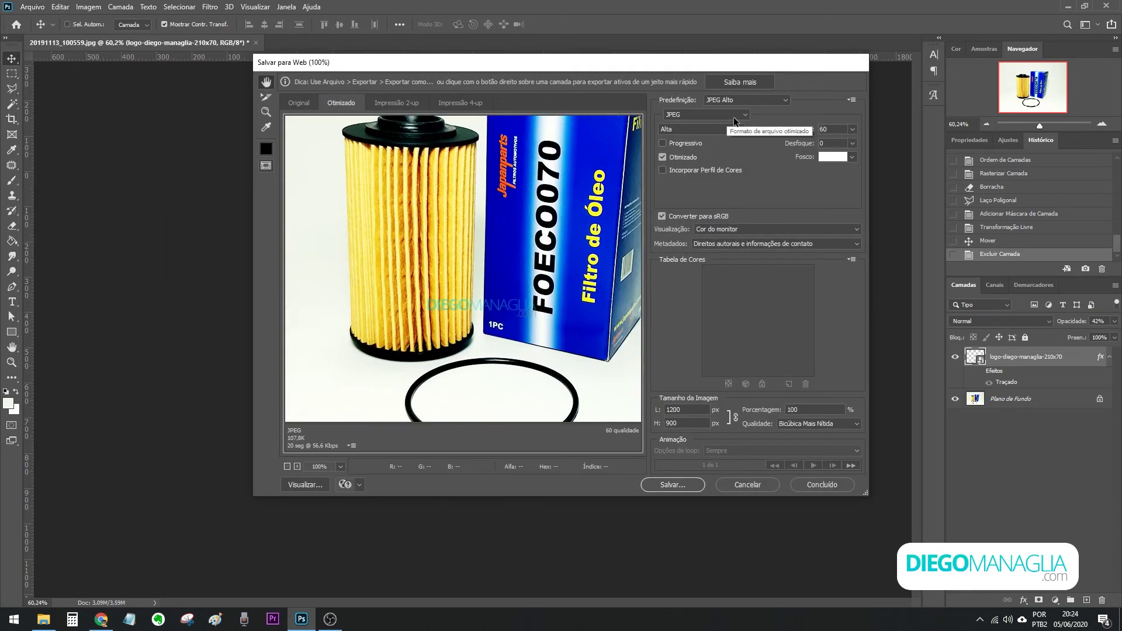
left_click(747, 100)
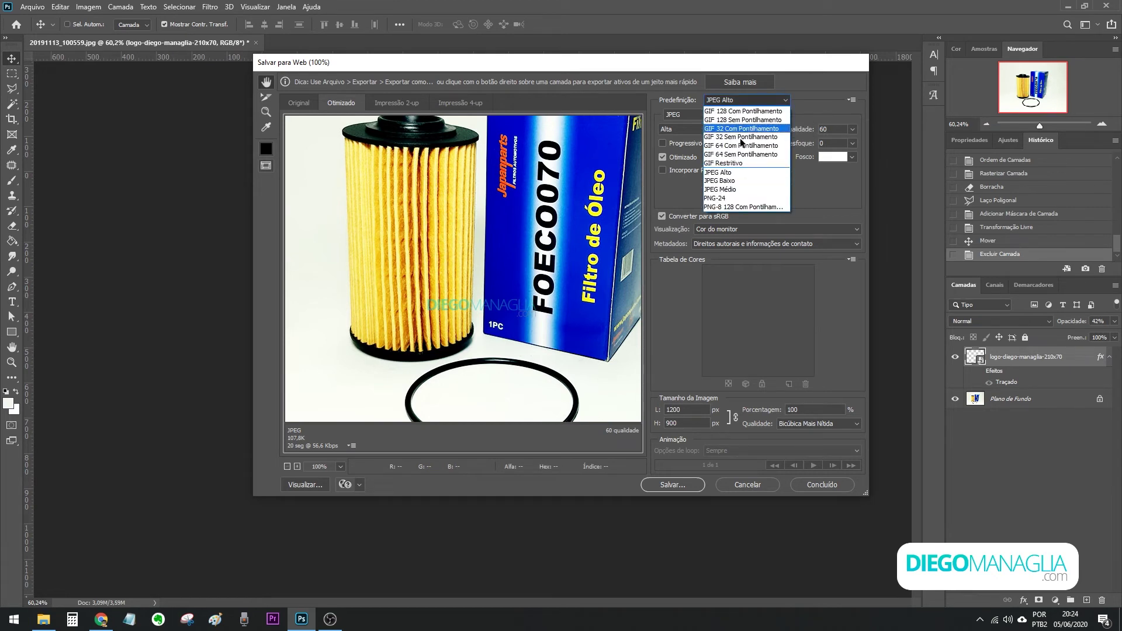
left_click(739, 173)
left_click(738, 115)
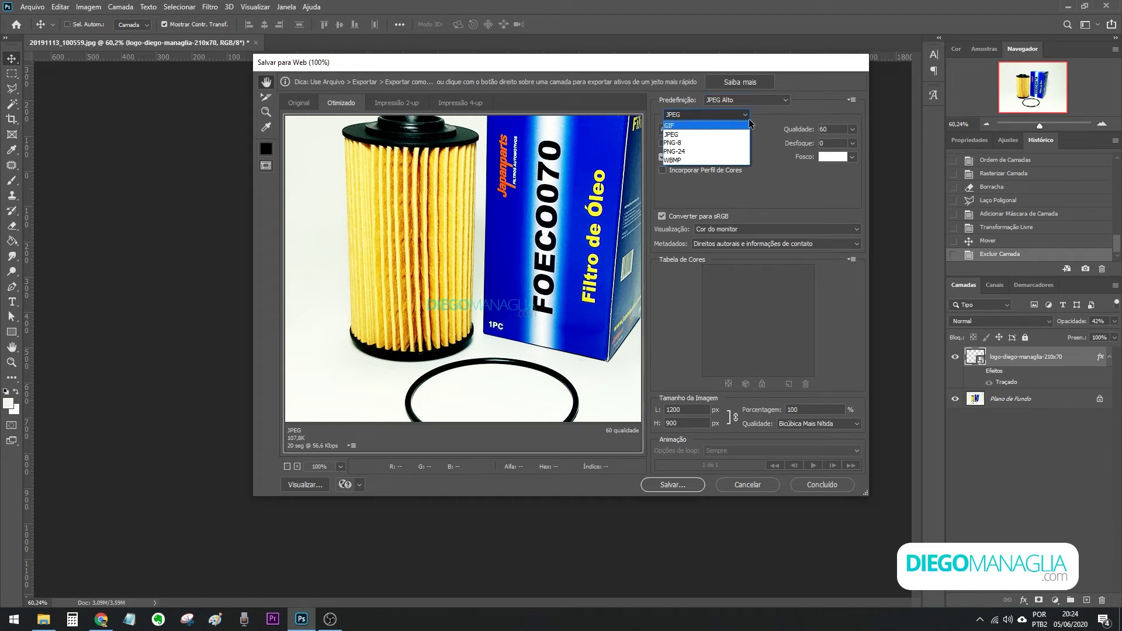
Choose the JPEG High (Alta) quality level and preview the filter at minimum quality 1.
left_click(725, 134)
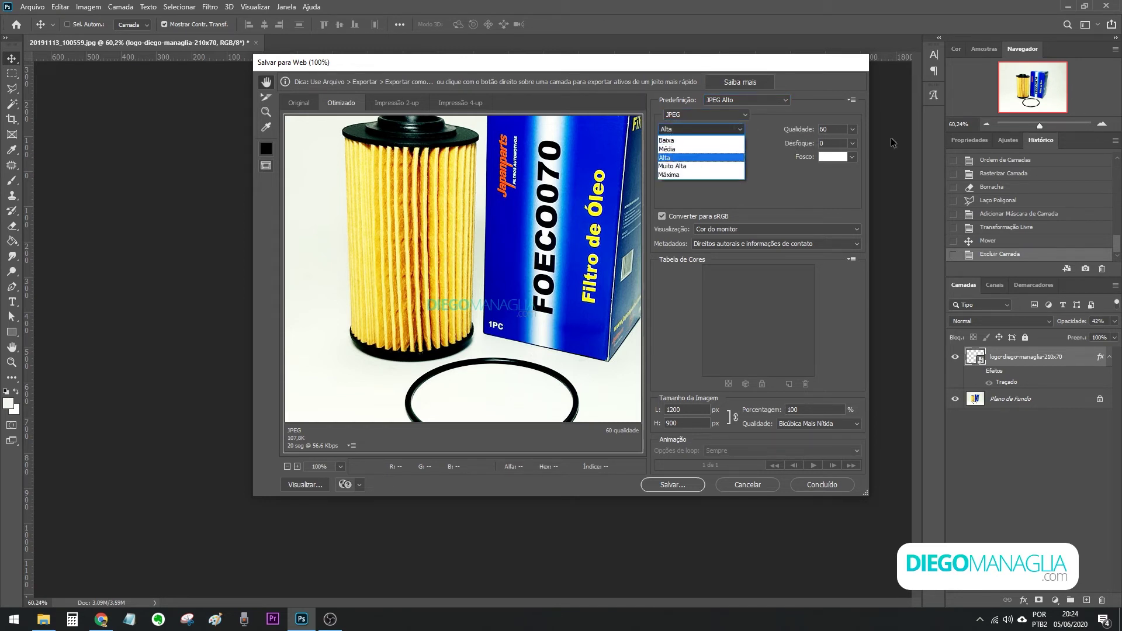
left_click(835, 129)
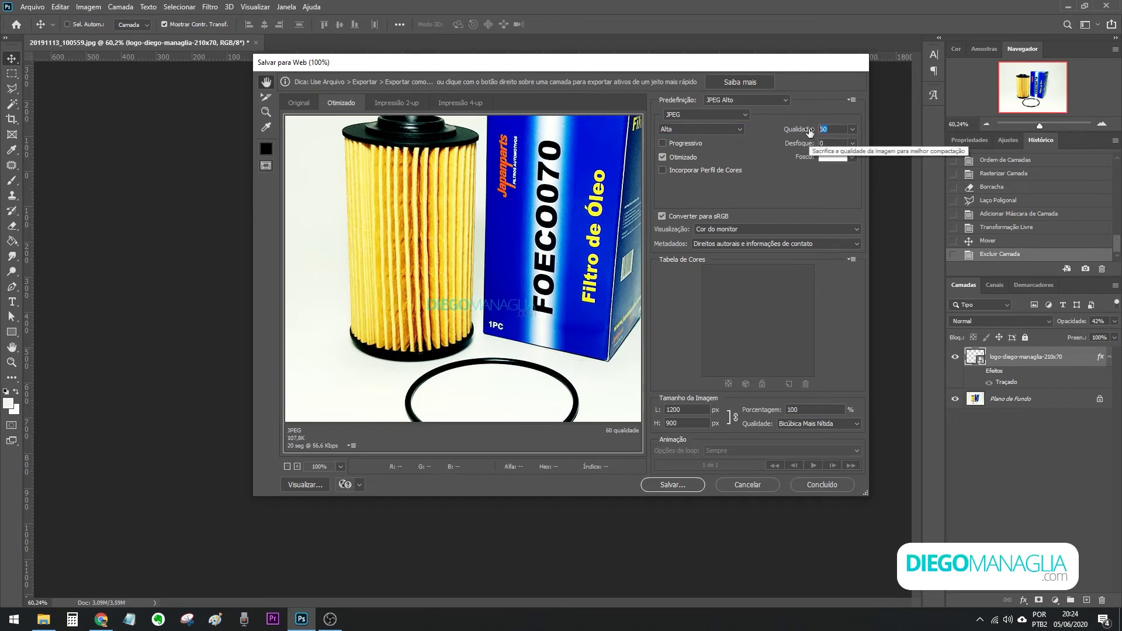
left_click_drag(810, 132, 787, 152)
left_click_drag(556, 286, 516, 329)
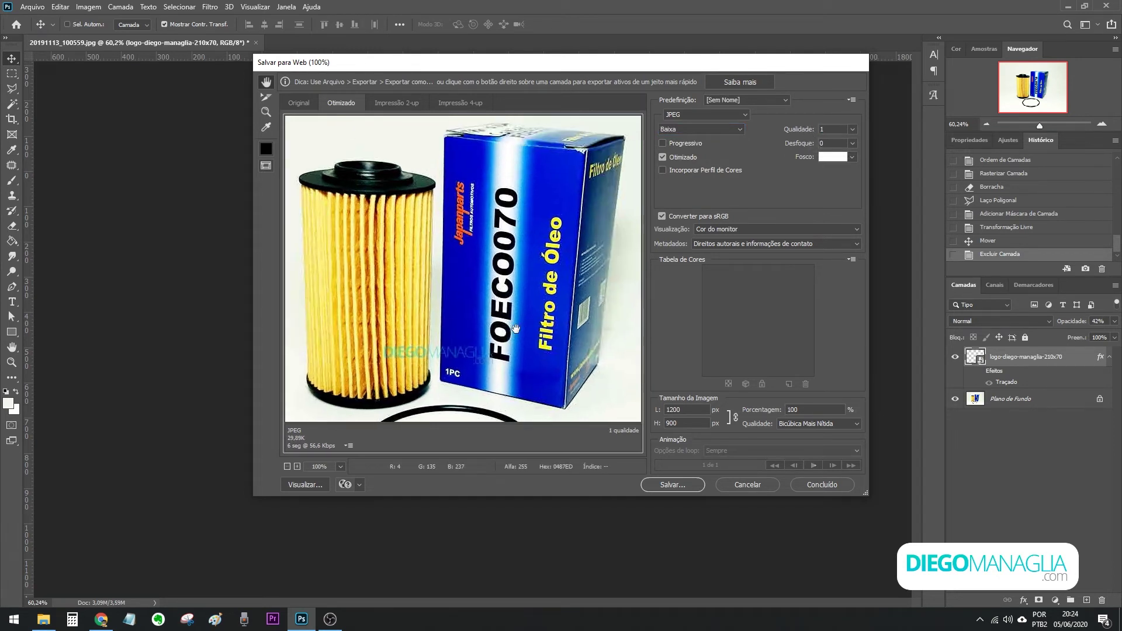
left_click_drag(596, 201, 548, 224)
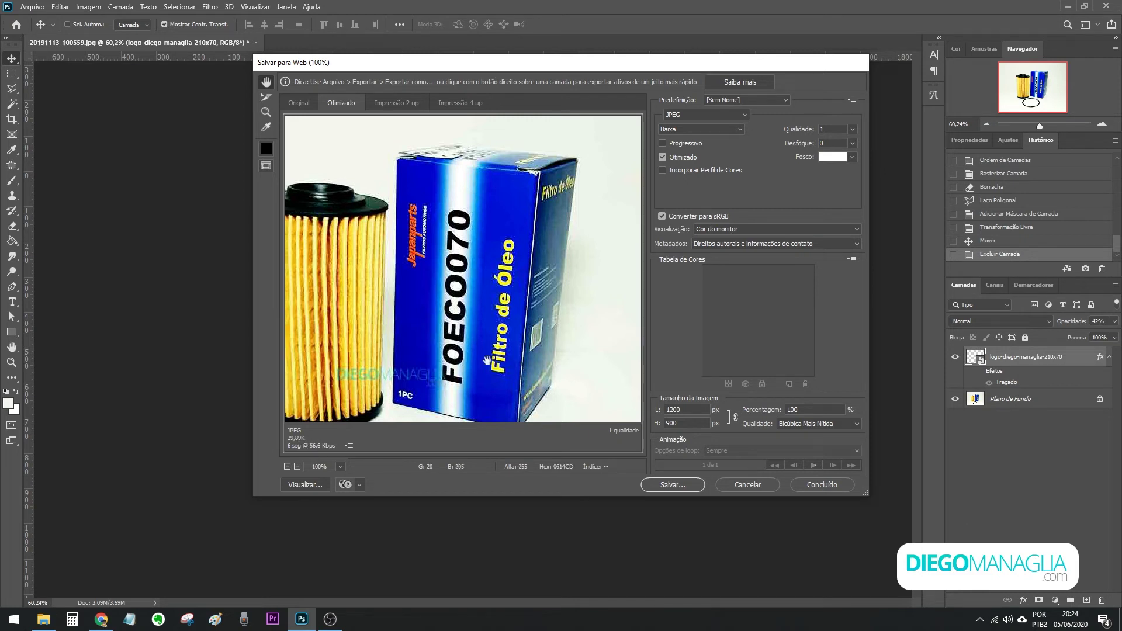
mouse_move(401, 305)
left_mouse_down()
mouse_move(532, 304)
mouse_move(522, 258)
left_mouse_up()
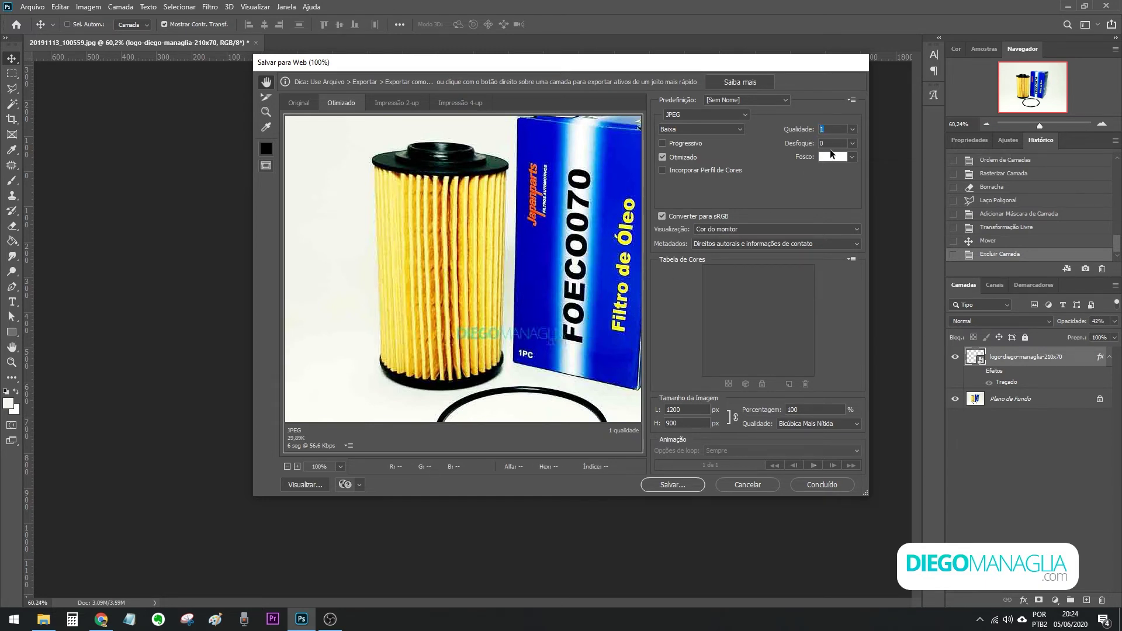
Try quality 100, settle on JPEG quality 60 at 1200 px width, and save.
type("100")
left_click(790, 132)
type("60")
left_click_drag(590, 231, 554, 318)
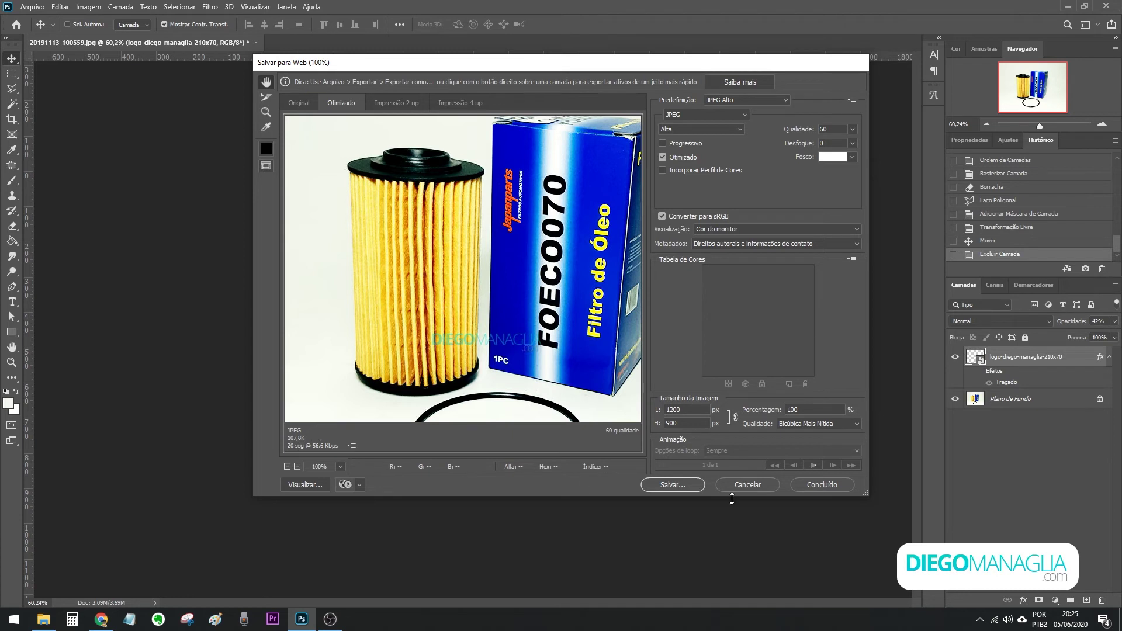
double_click(691, 411)
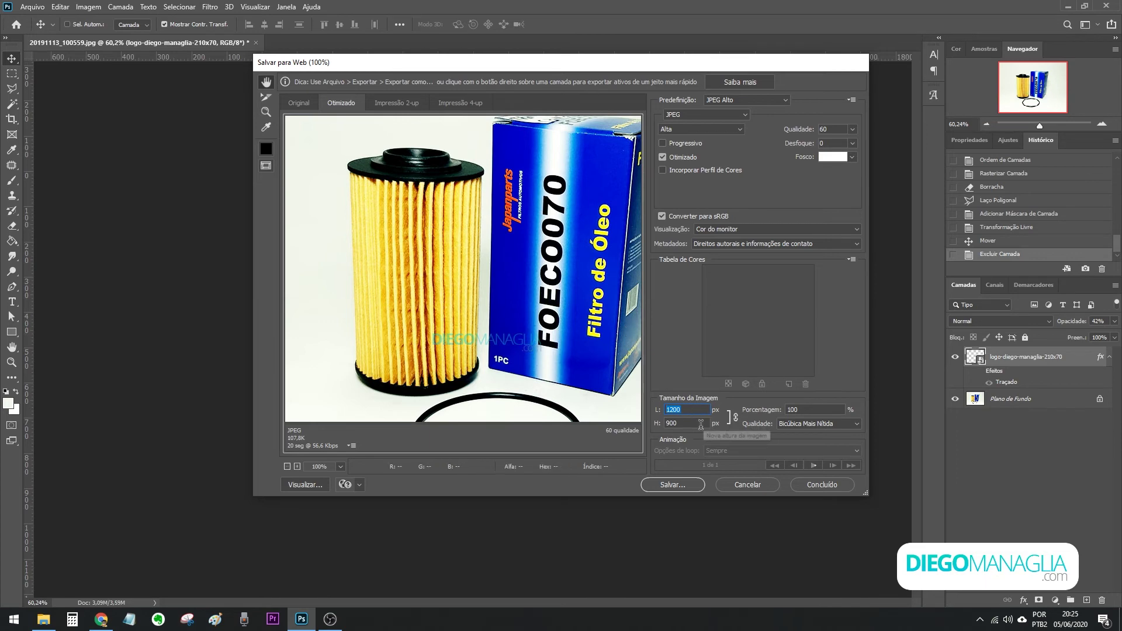
left_click(688, 489)
Confirm the web export, then start a Save As with JPEG as the file format.
left_click(614, 307)
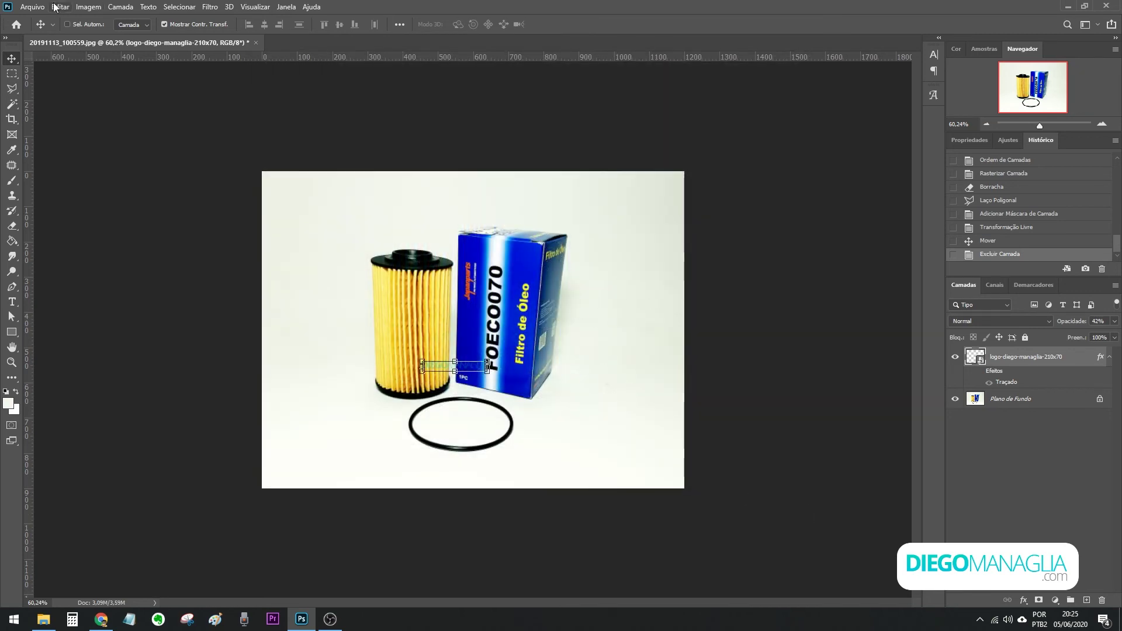
left_click(32, 7)
left_click(35, 149)
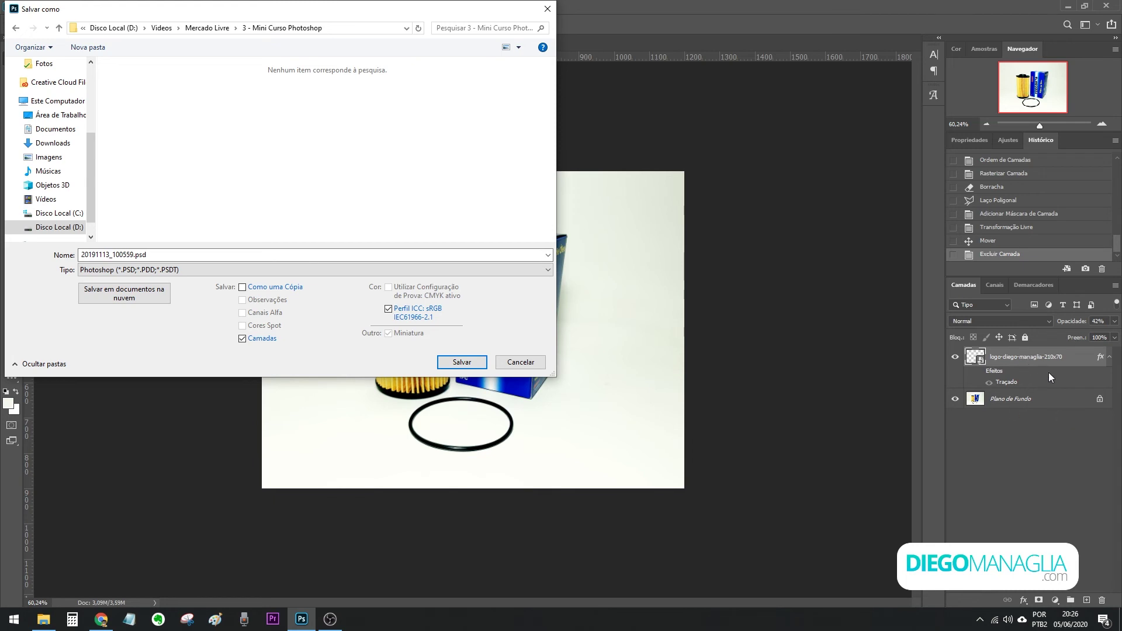
left_click(155, 256)
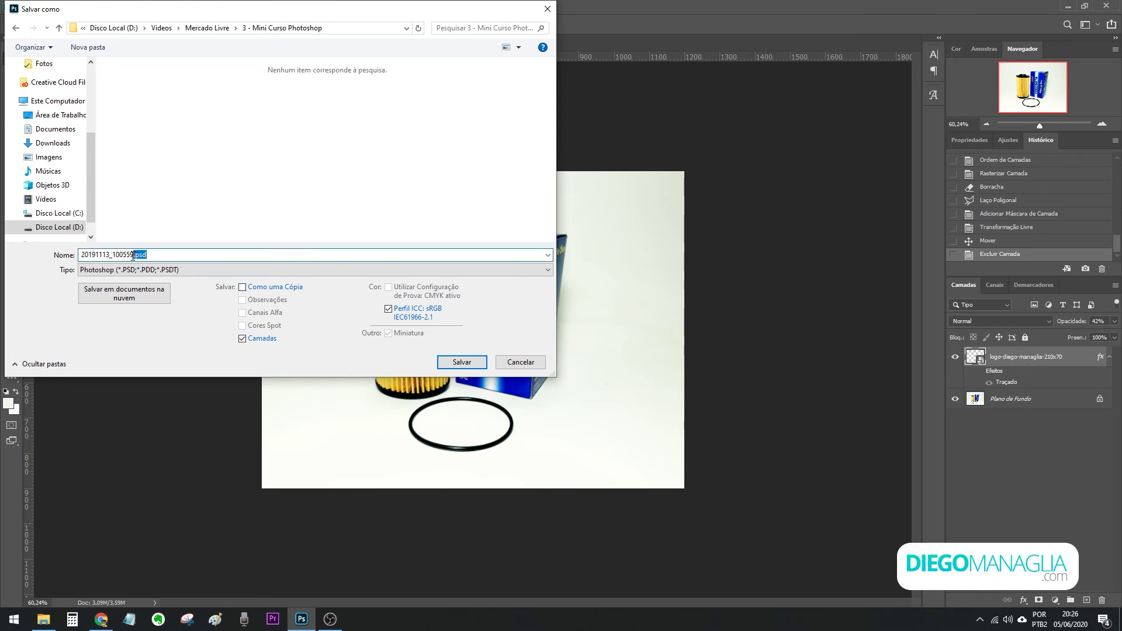
left_click(165, 273)
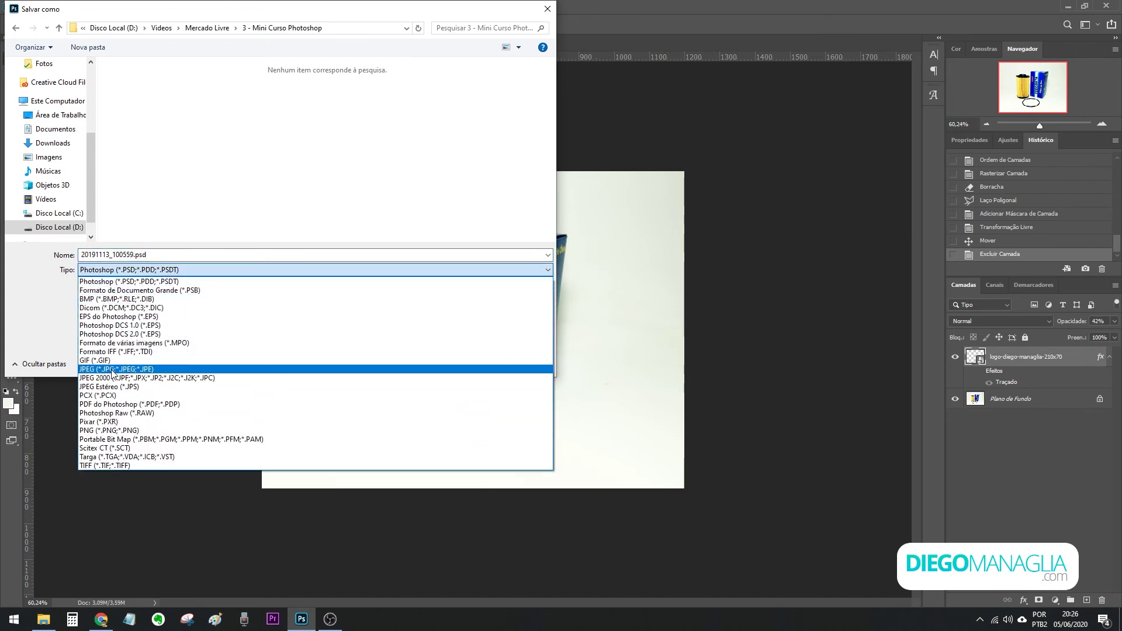
left_click(112, 370)
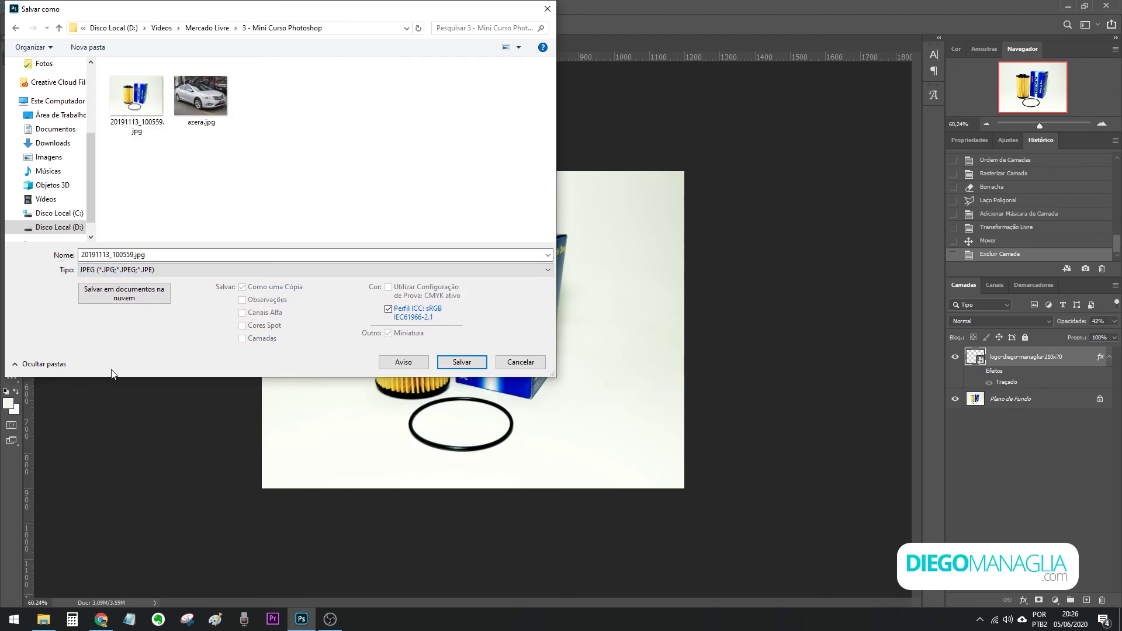
Overwrite 20191113_100559.jpg as a JPEG with quality lowered from 8 to 7.
left_click(463, 363)
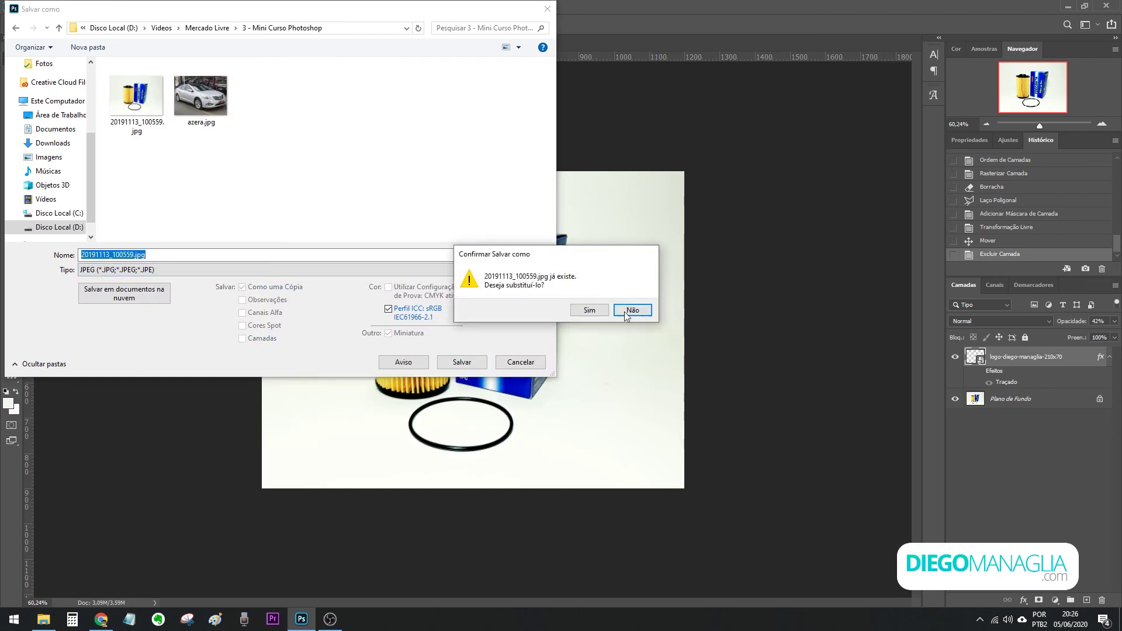
left_click(589, 310)
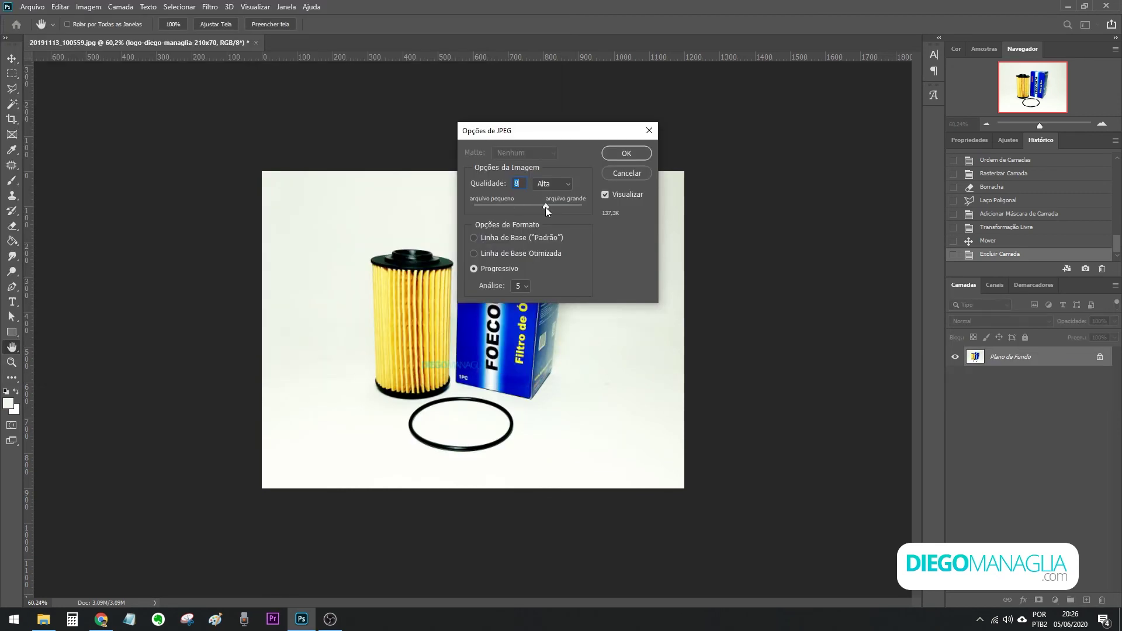
left_click_drag(546, 205, 529, 206)
left_click(620, 155)
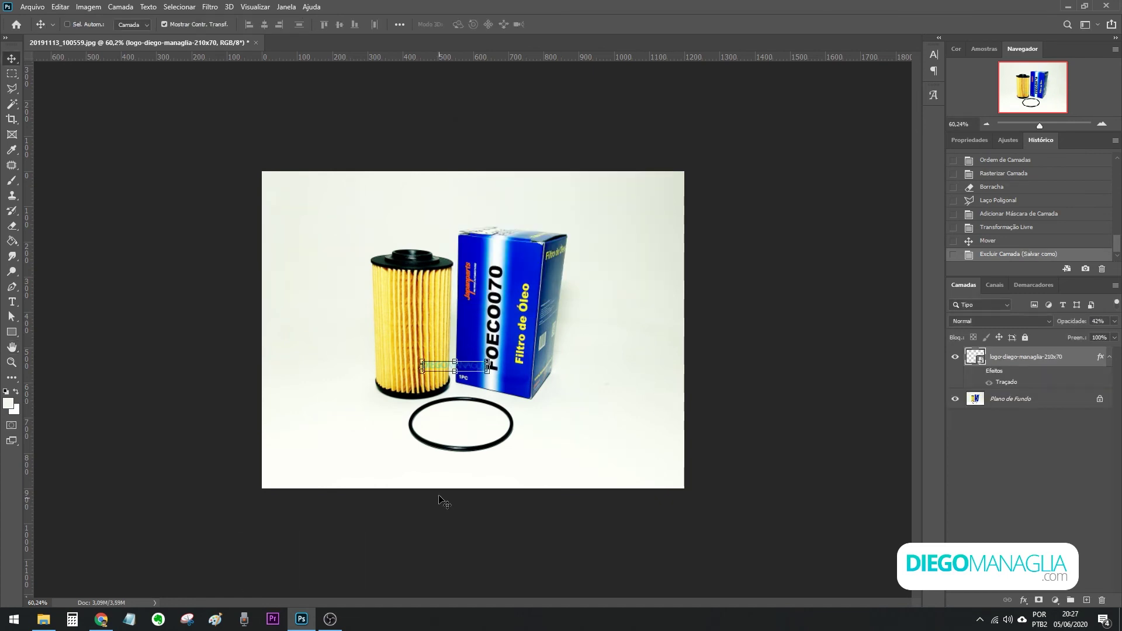
Save a PNG copy of the photo using the Smallest file-size option.
left_click(33, 10)
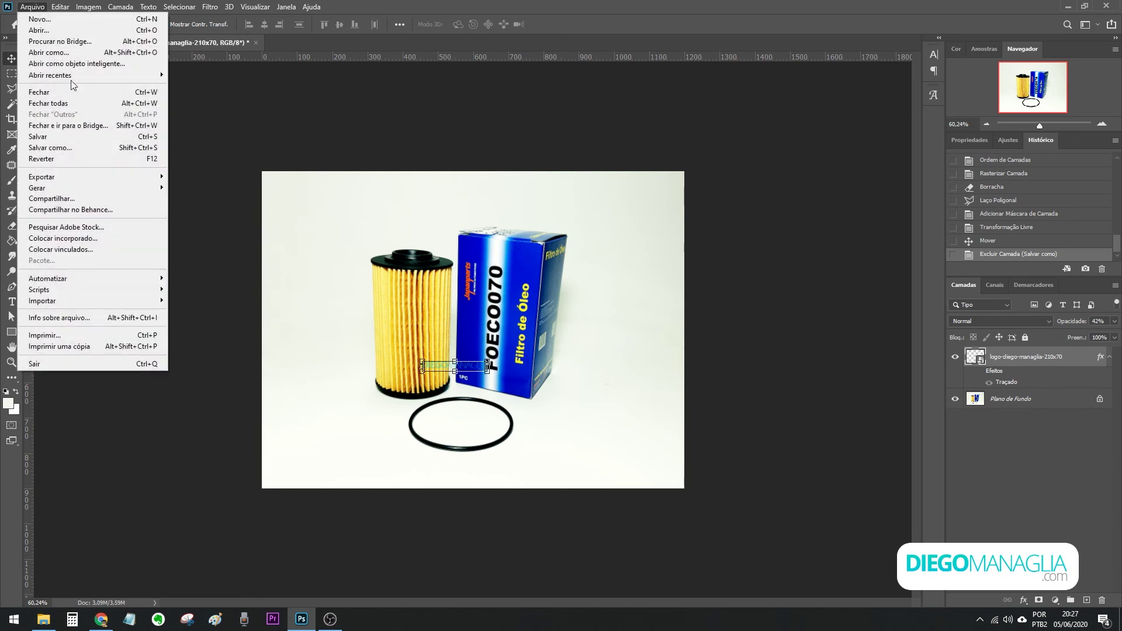
left_click(89, 154)
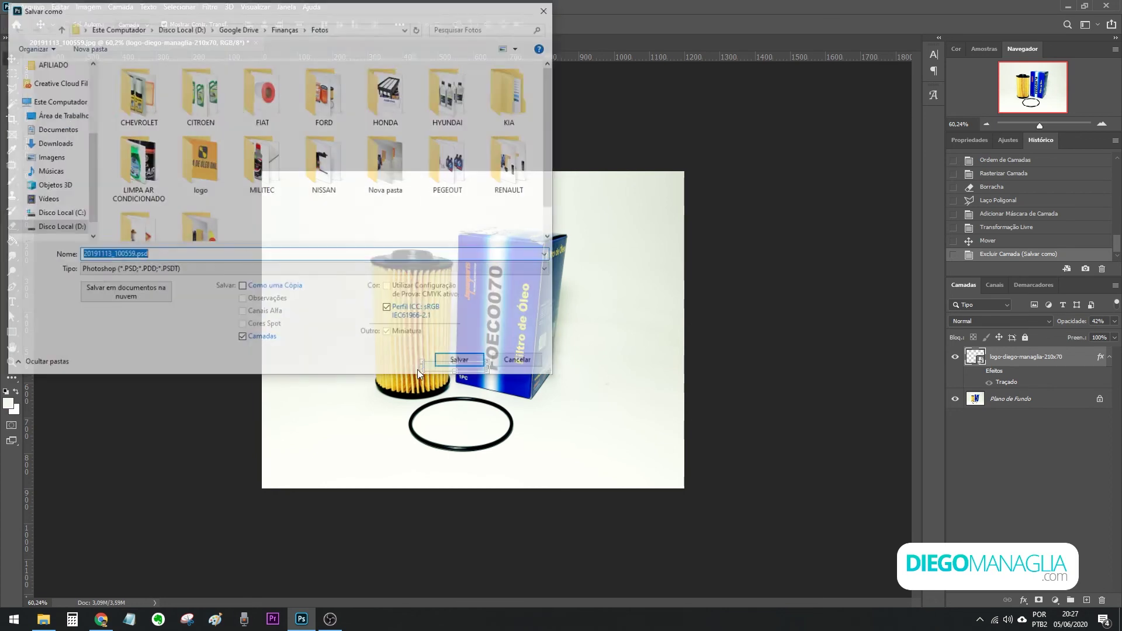
left_click(257, 270)
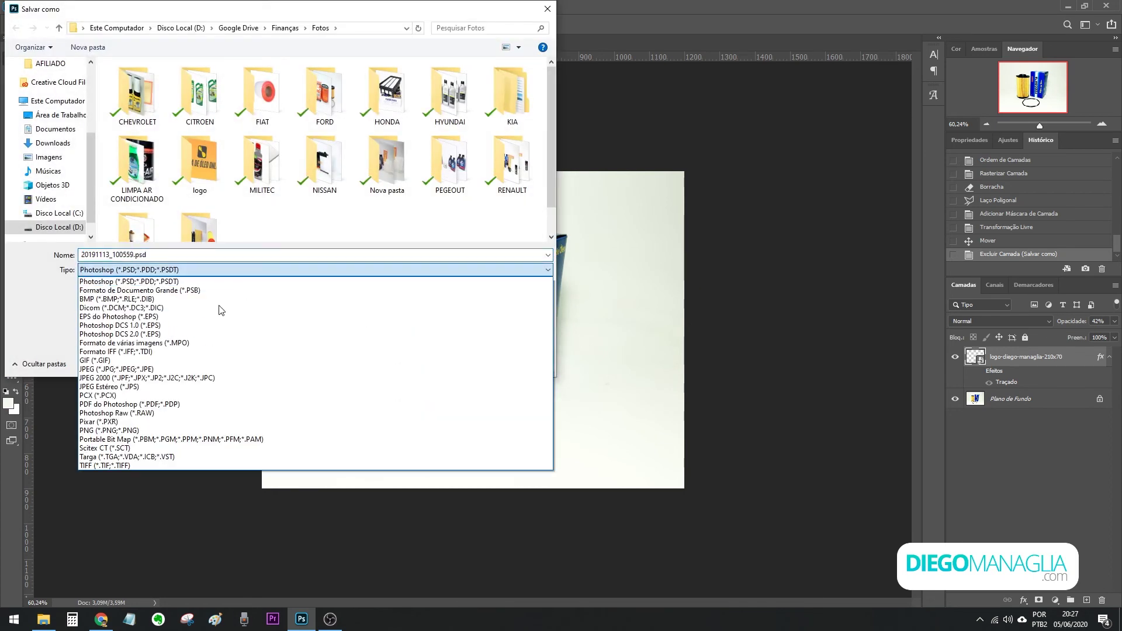
left_click(124, 431)
left_click(459, 357)
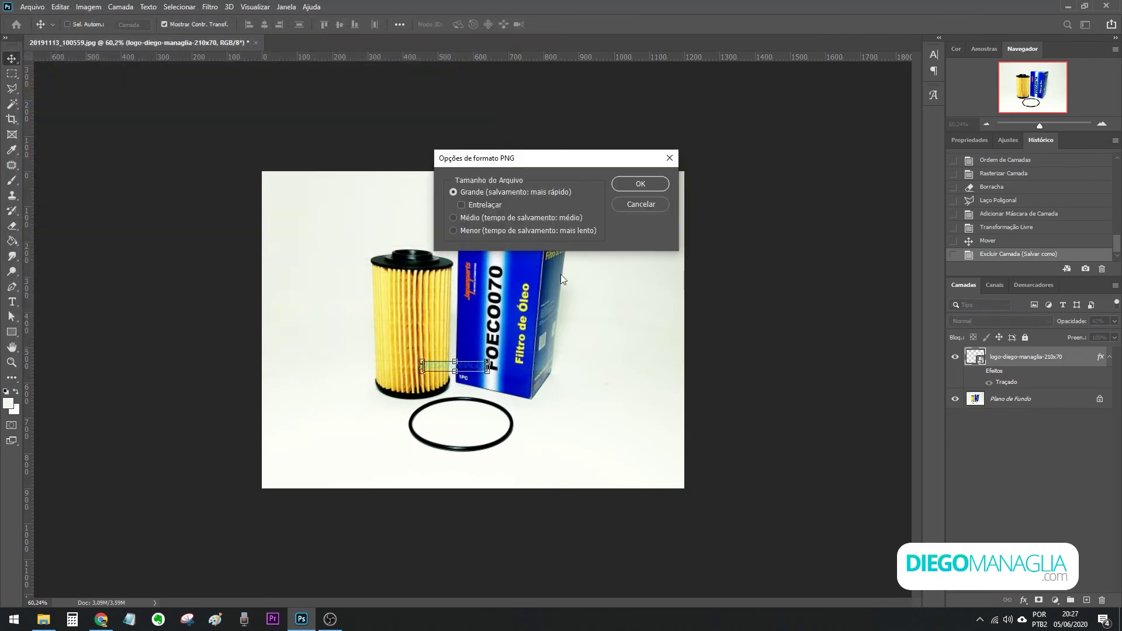
left_click(492, 230)
left_click(655, 205)
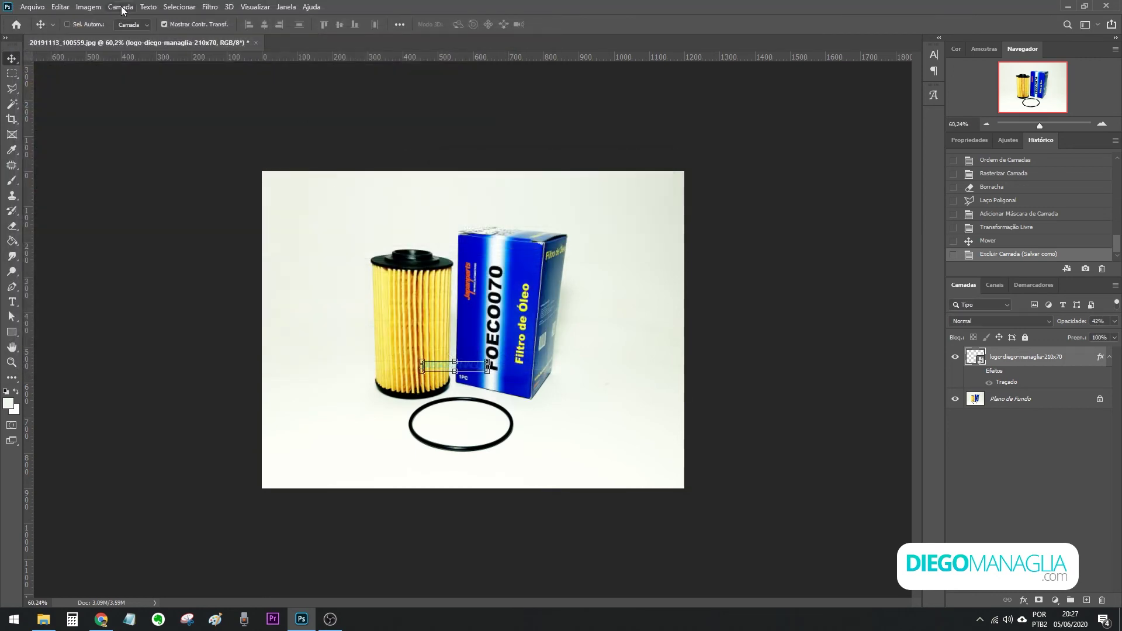
Quick-export the photo as 20191113_100559.png.
left_click(32, 7)
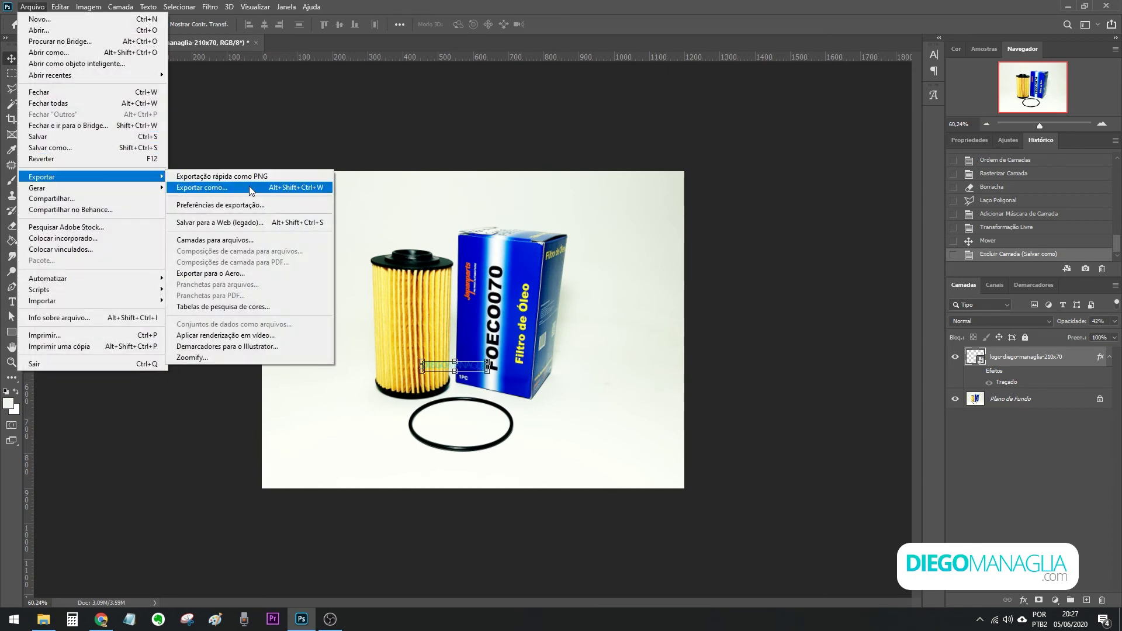
left_click(255, 177)
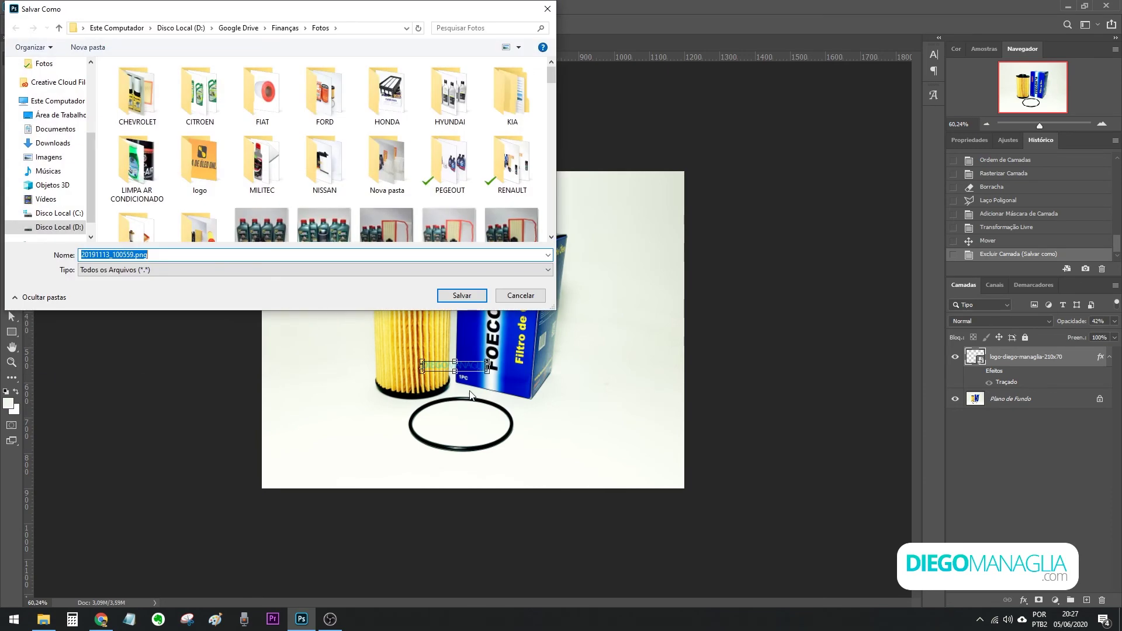
left_click(462, 296)
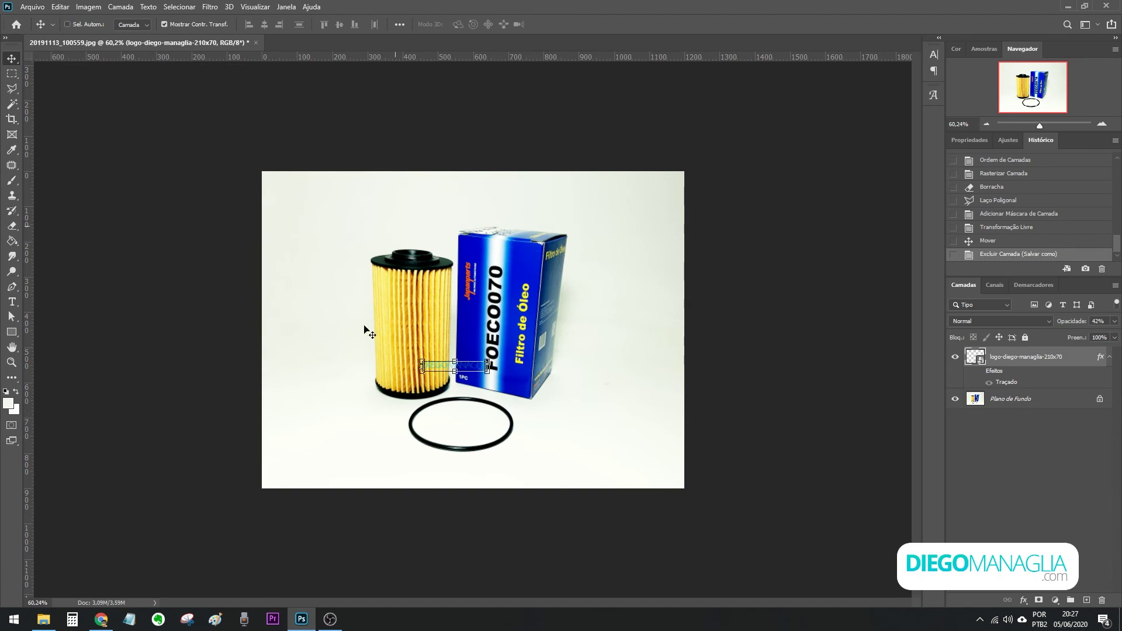